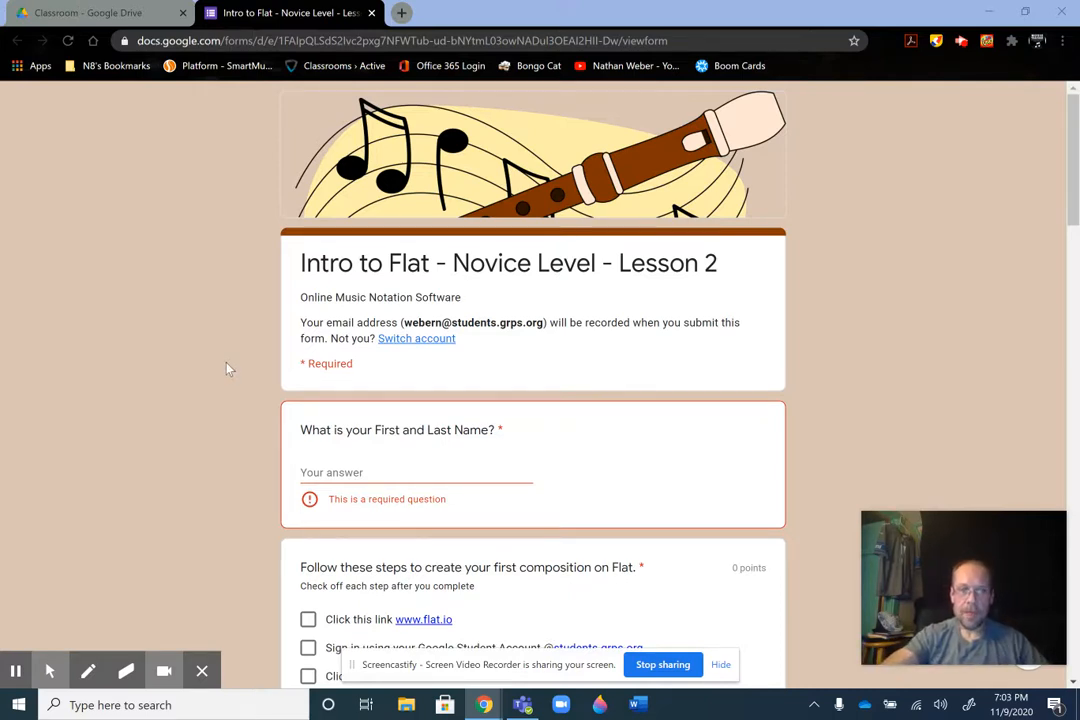
{"action": "left_click", "coordinate": [368, 473]}
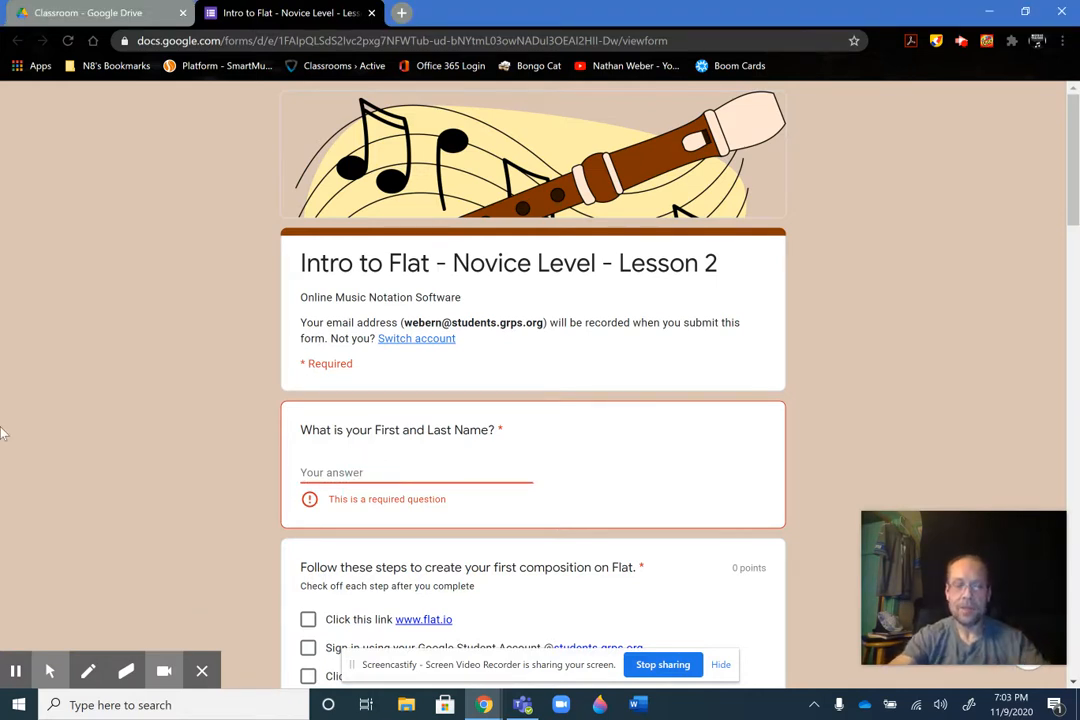
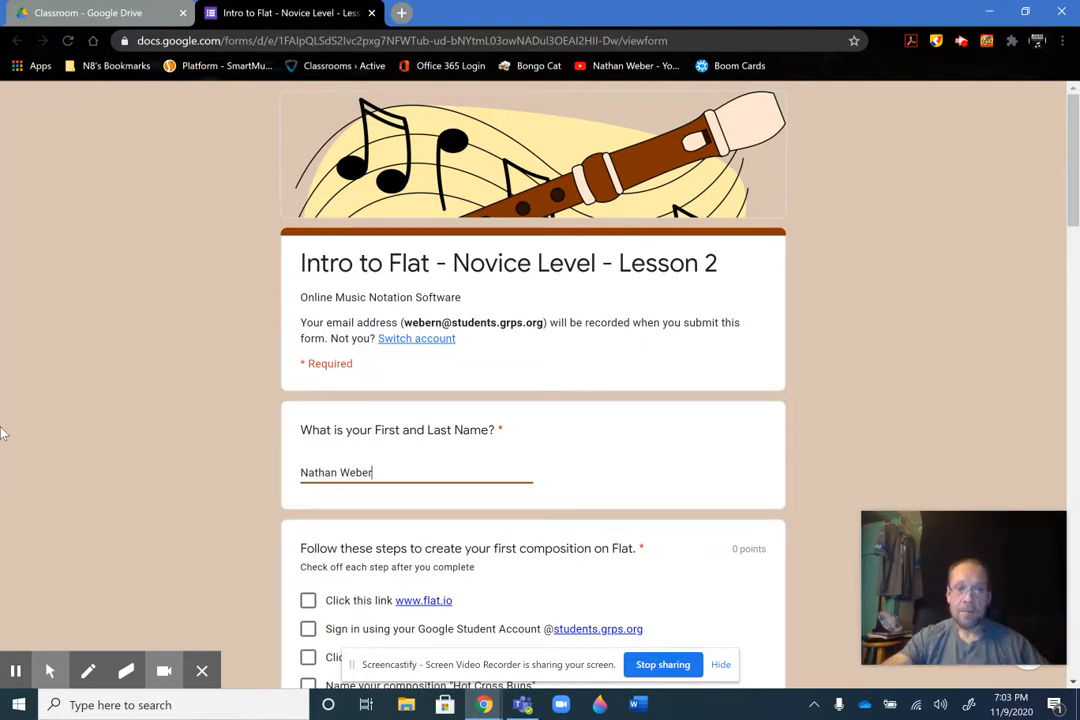
{"action": "scroll", "coordinate": [839, 301], "scroll_direction": "down", "scroll_amount": 3}
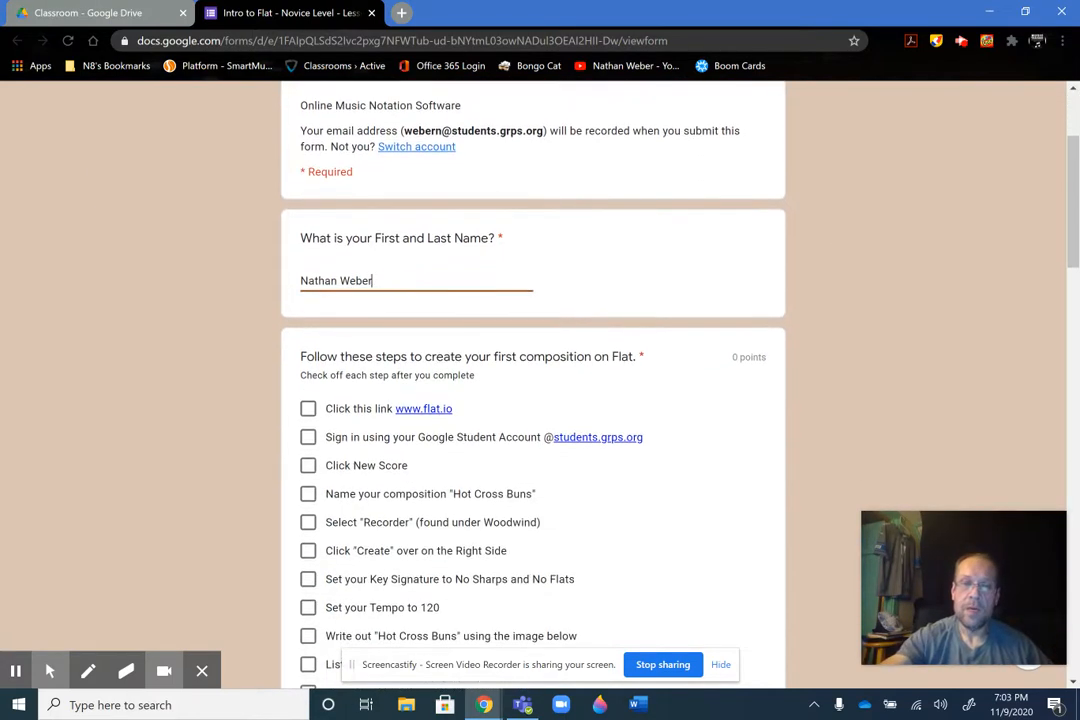
{"action": "scroll", "coordinate": [878, 313], "scroll_direction": "down", "scroll_amount": 1}
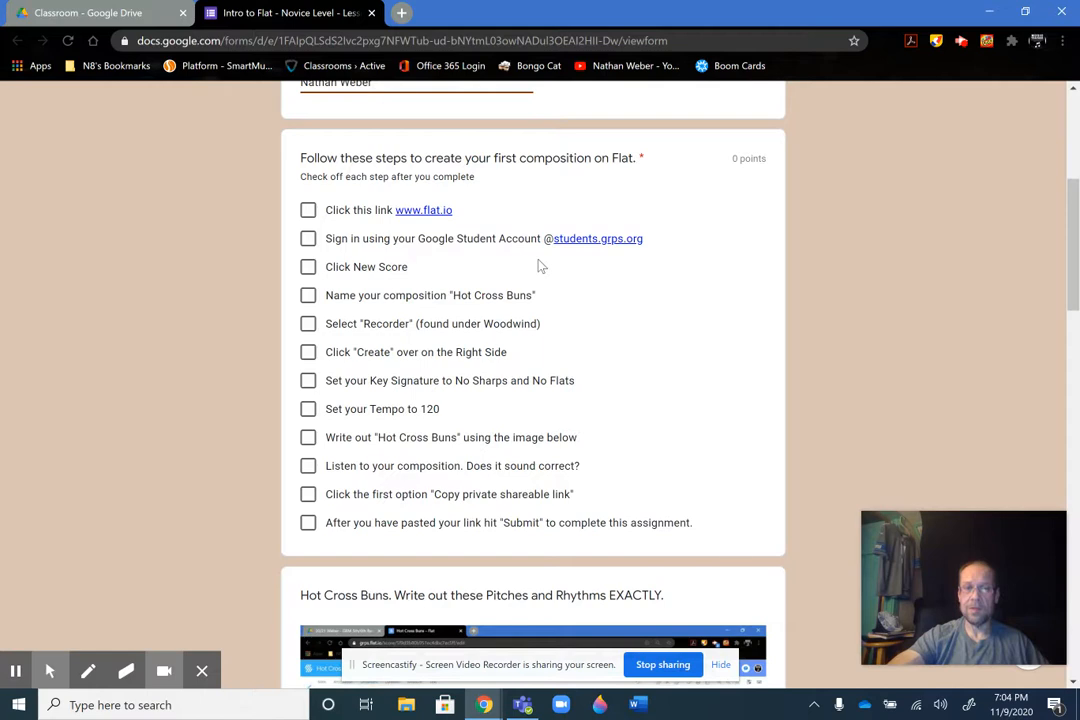
{"action": "left_click", "coordinate": [433, 214]}
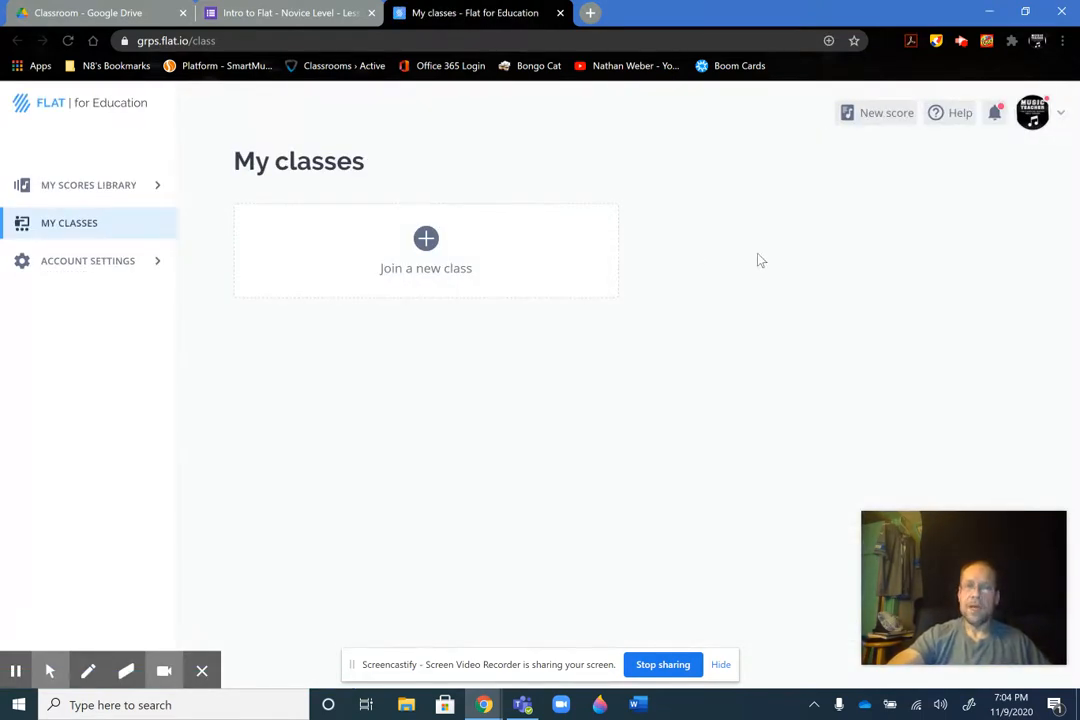
Switch back to Flat after consulting the form's checklist, open the personal scores library and reload the page
{"action": "left_click", "coordinate": [289, 15]}
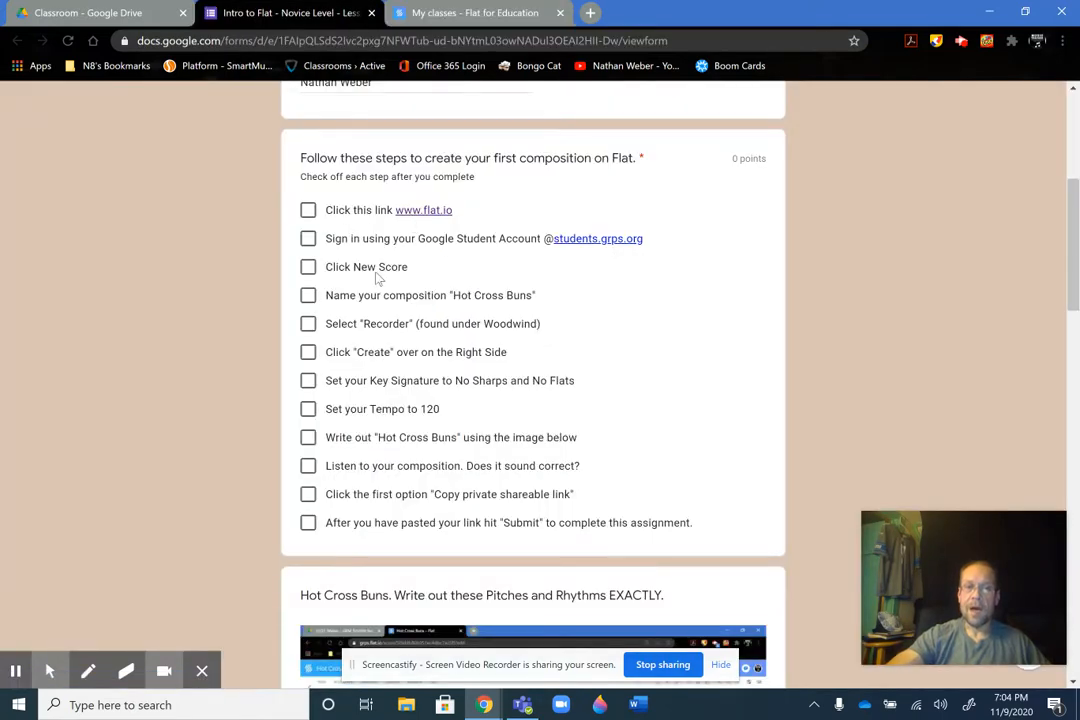
{"action": "left_click", "coordinate": [480, 14]}
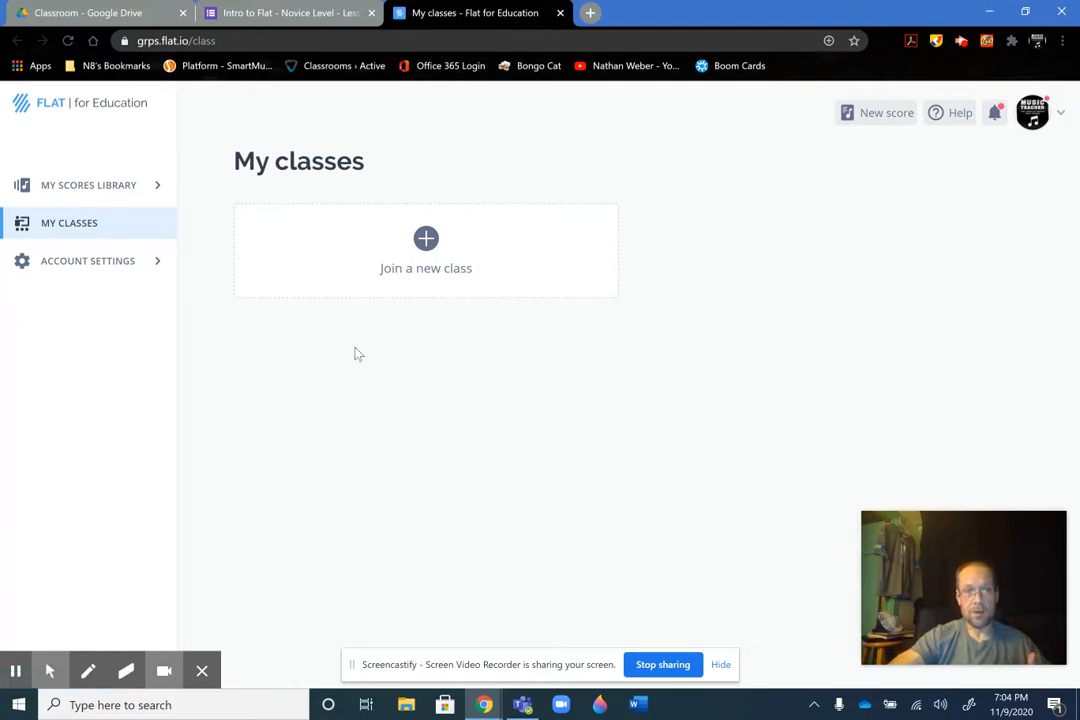
{"action": "left_click", "coordinate": [113, 195]}
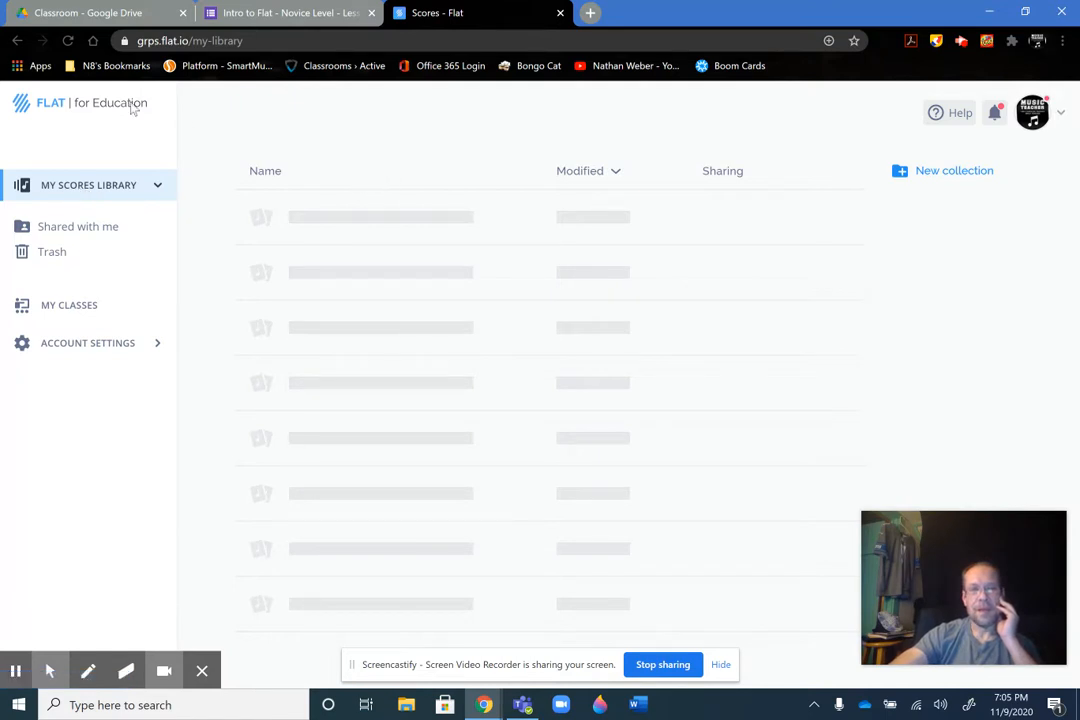
{"action": "left_click", "coordinate": [67, 40]}
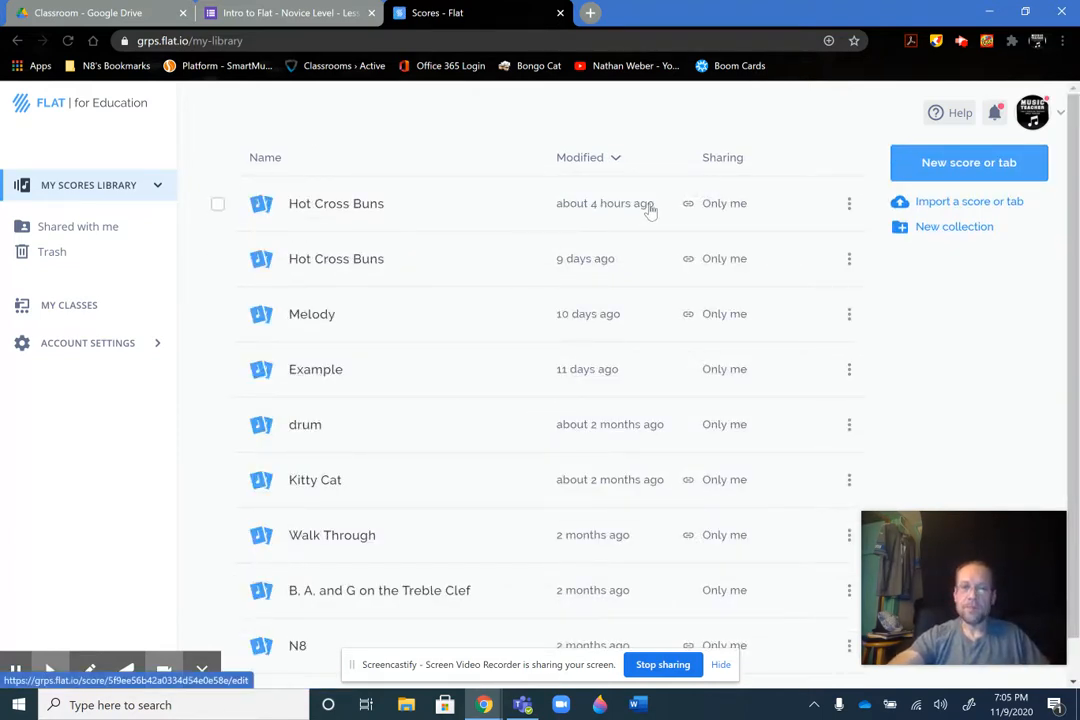
Delete the two existing Hot Cross Buns scores from the scores library
{"action": "left_click", "coordinate": [217, 205]}
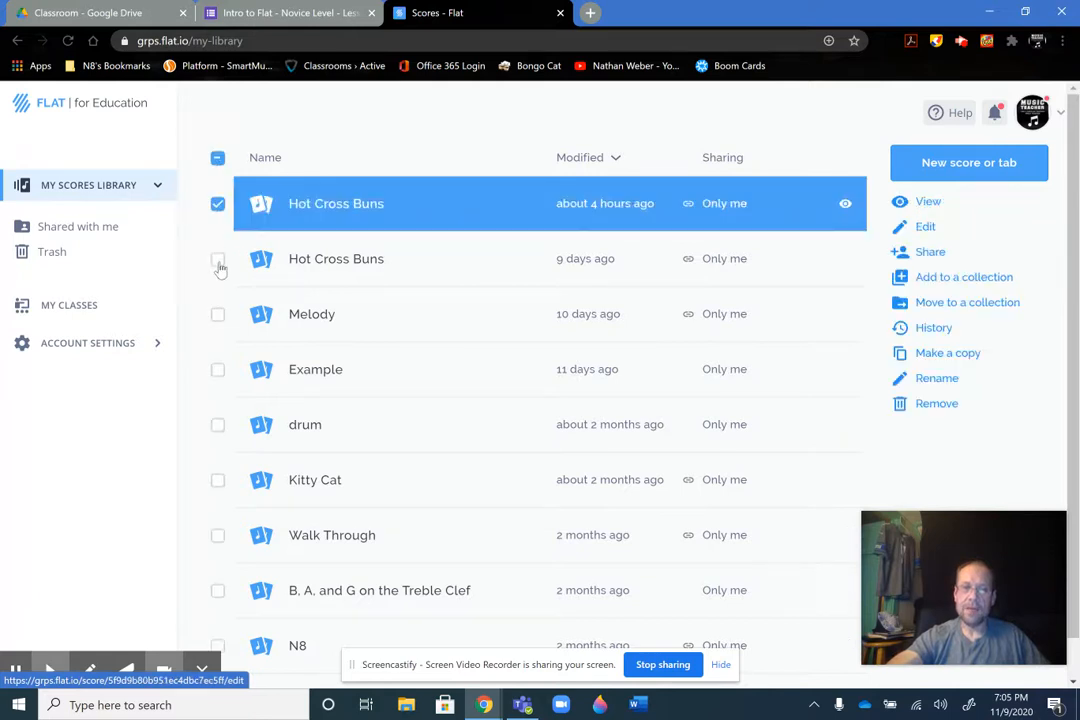
{"action": "left_click", "coordinate": [217, 260]}
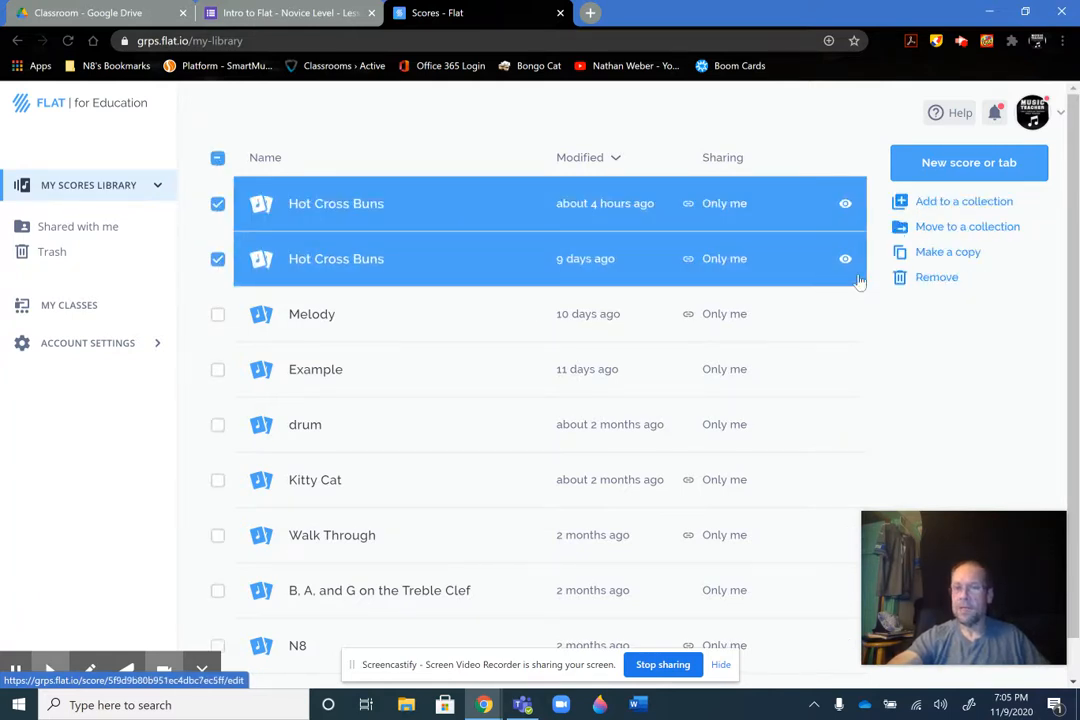
{"action": "left_click", "coordinate": [919, 283]}
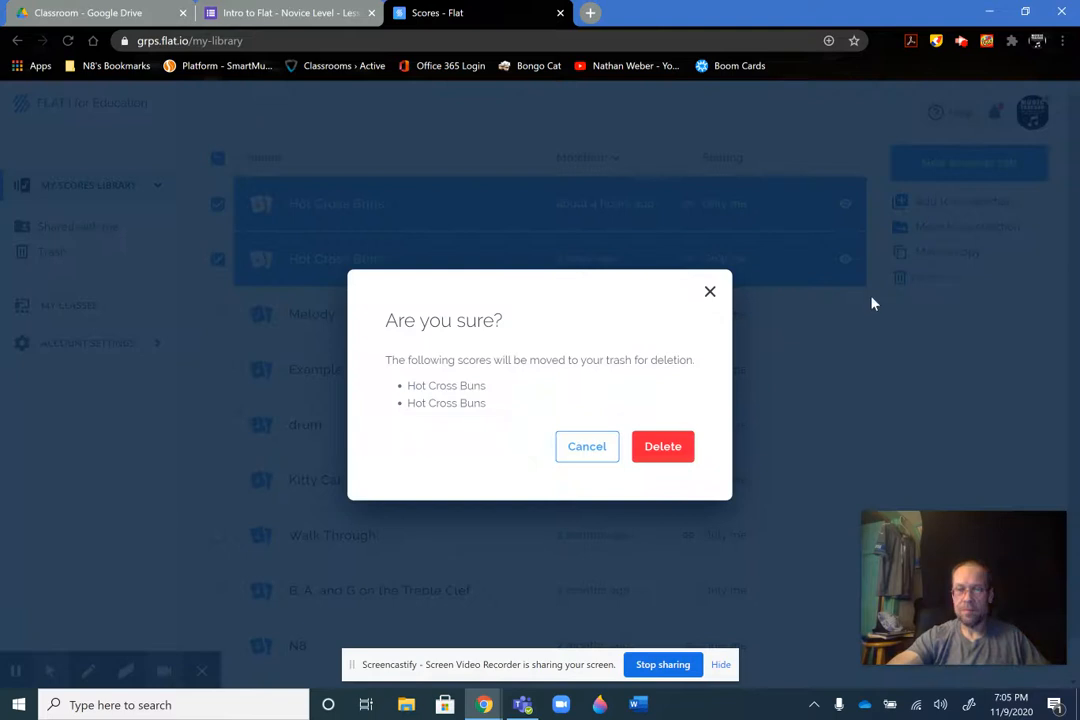
{"action": "left_click", "coordinate": [662, 446]}
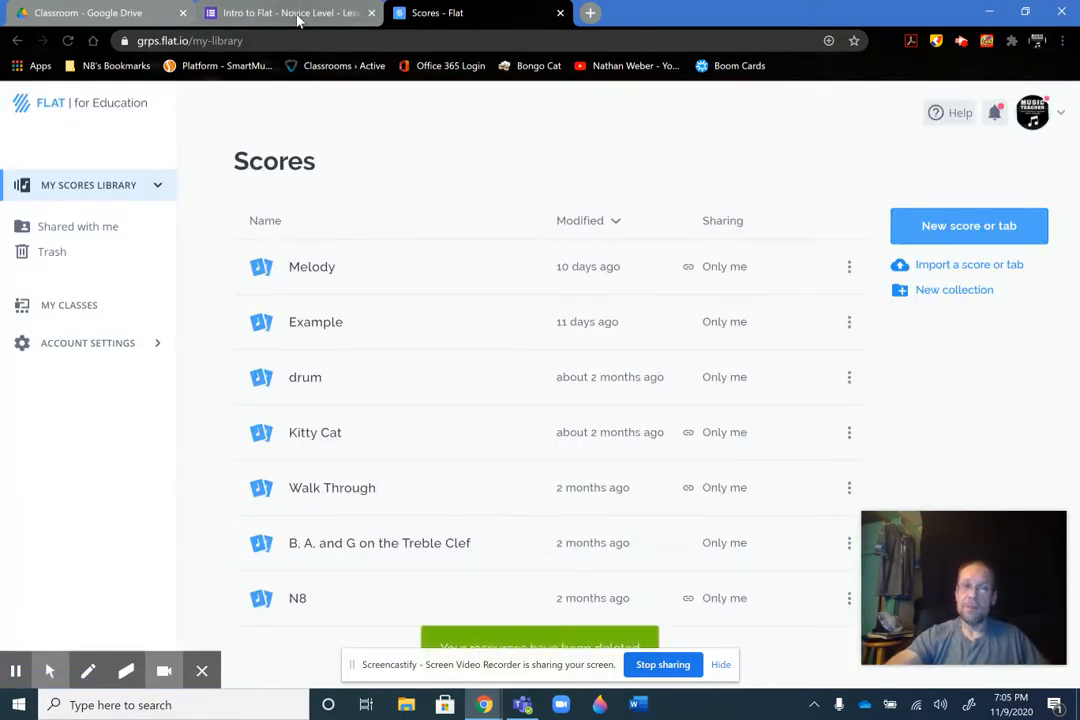
In the Google Form, check off the flat.io link item and the Google Student Account sign-in item
{"action": "left_click", "coordinate": [255, 13]}
{"action": "left_click", "coordinate": [306, 211]}
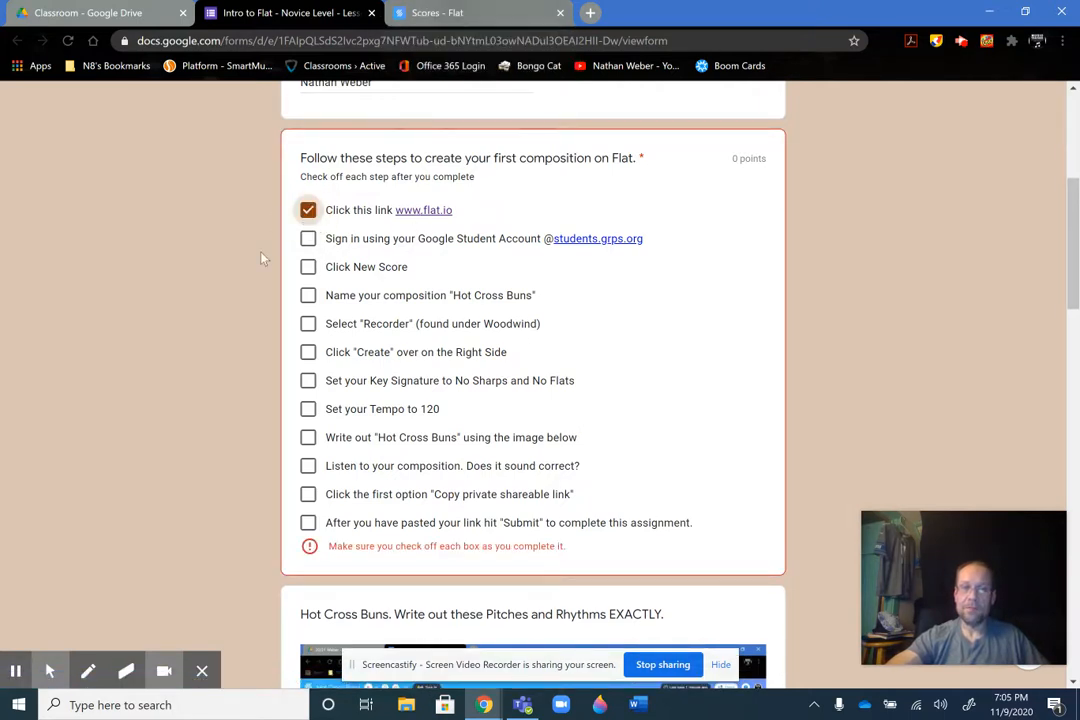
{"action": "left_click", "coordinate": [309, 241]}
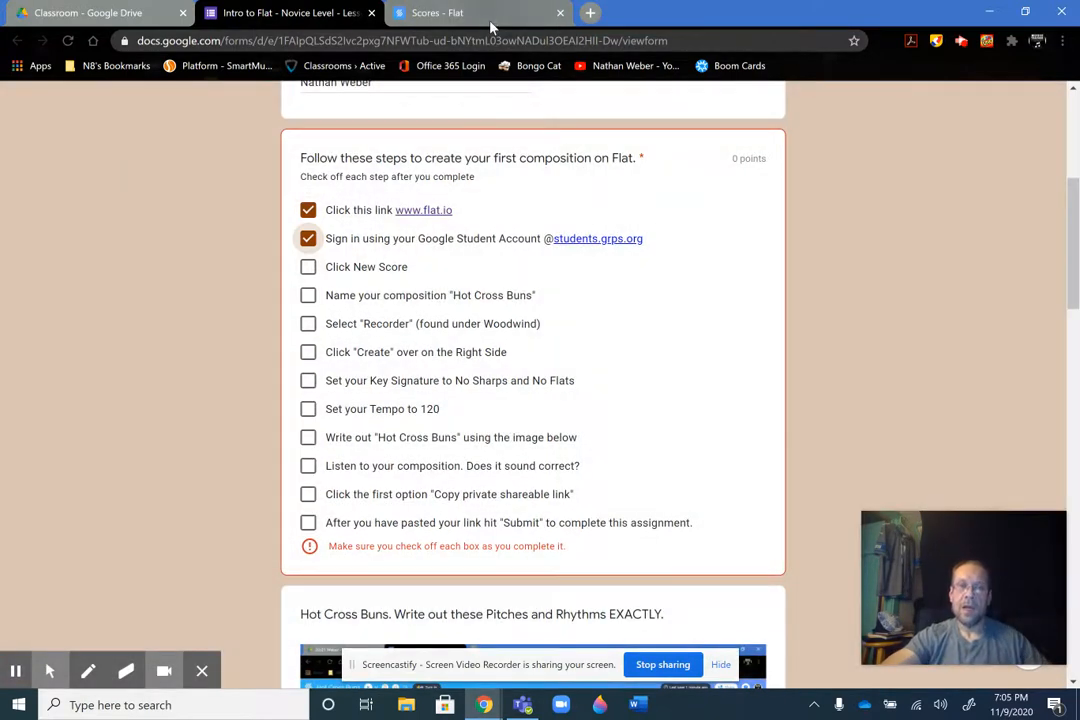
Start a new score in Flat and check off "Click New Score" in the form's checklist
{"action": "left_click", "coordinate": [413, 17]}
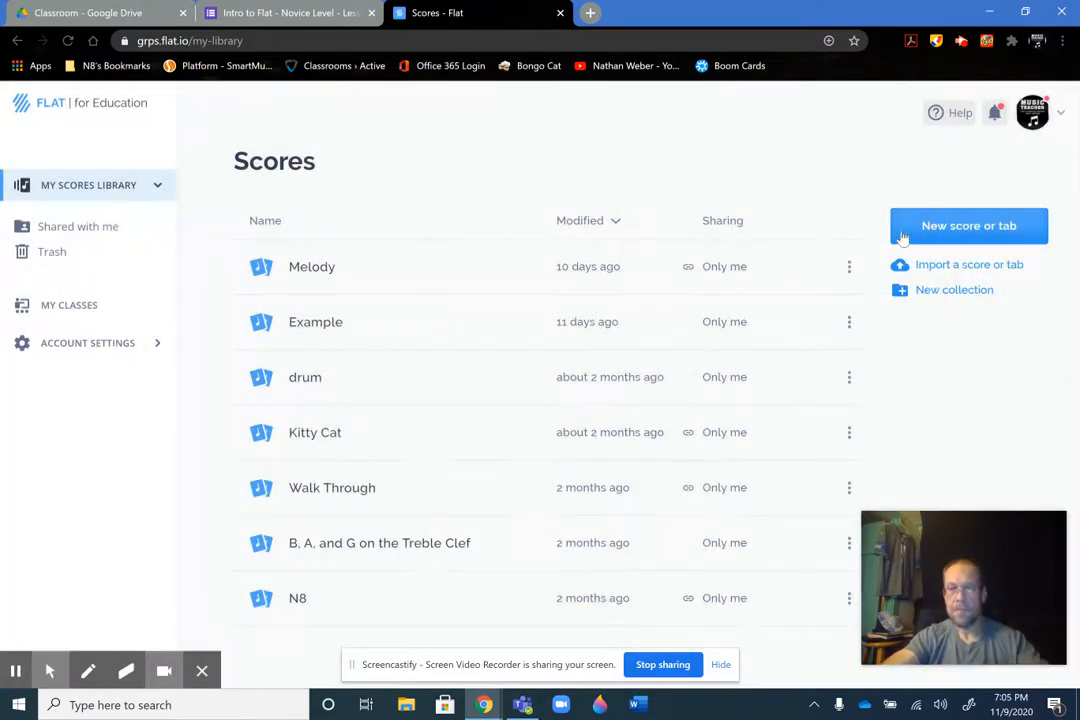
{"action": "left_click", "coordinate": [929, 228]}
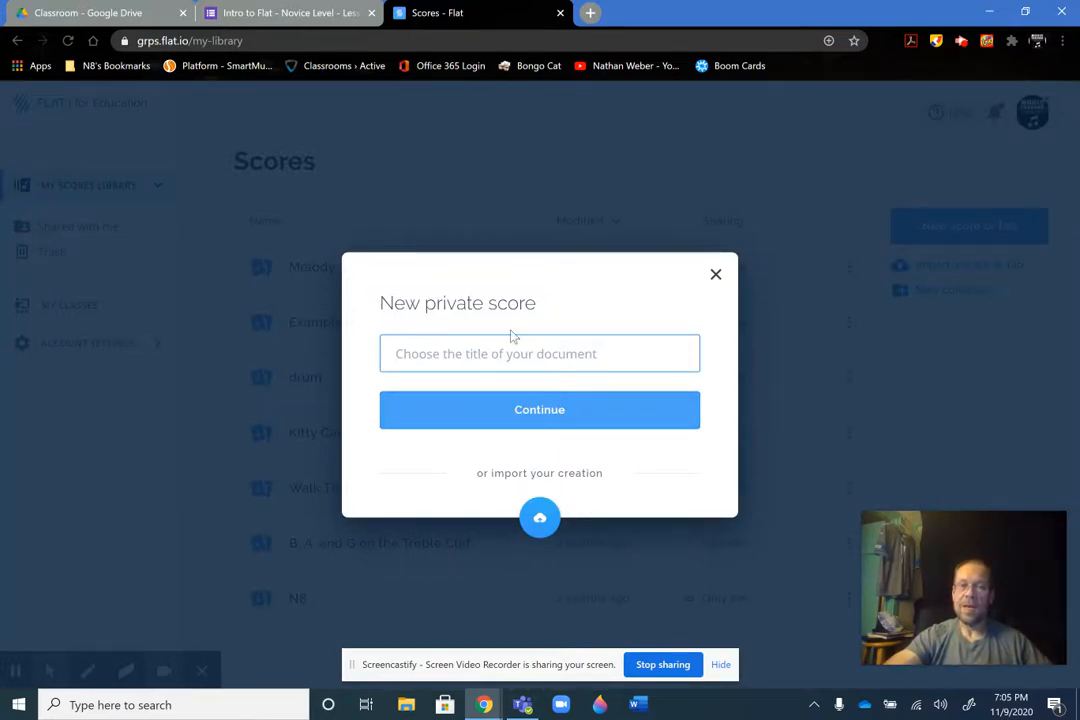
{"action": "left_click", "coordinate": [297, 16]}
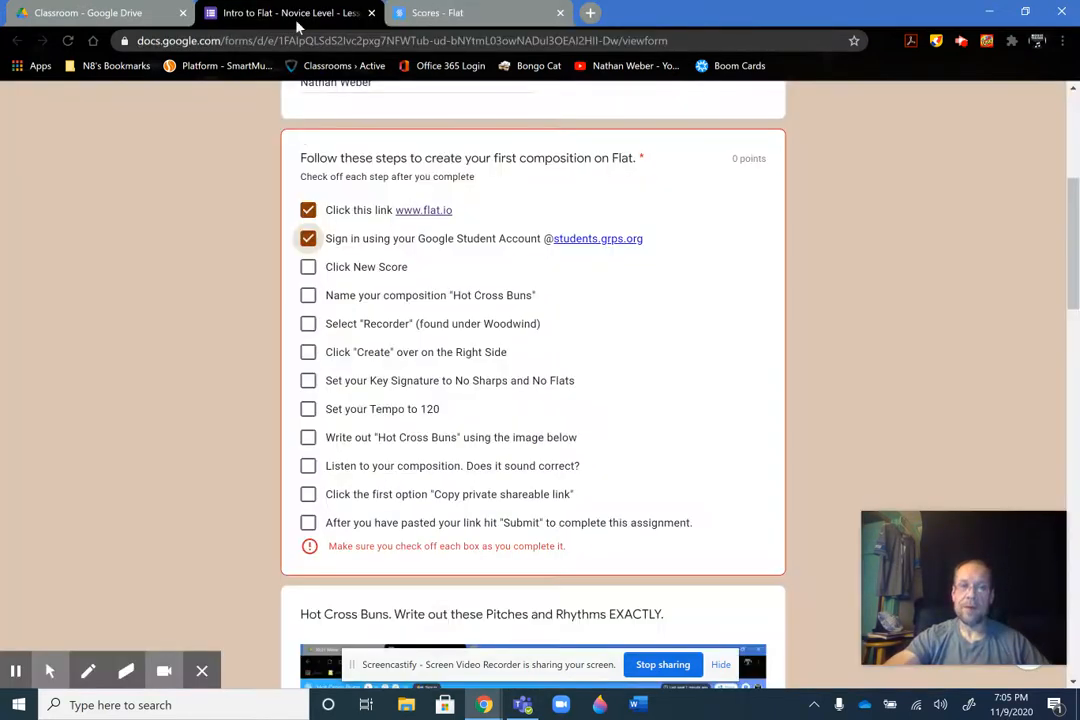
{"action": "left_click", "coordinate": [309, 269]}
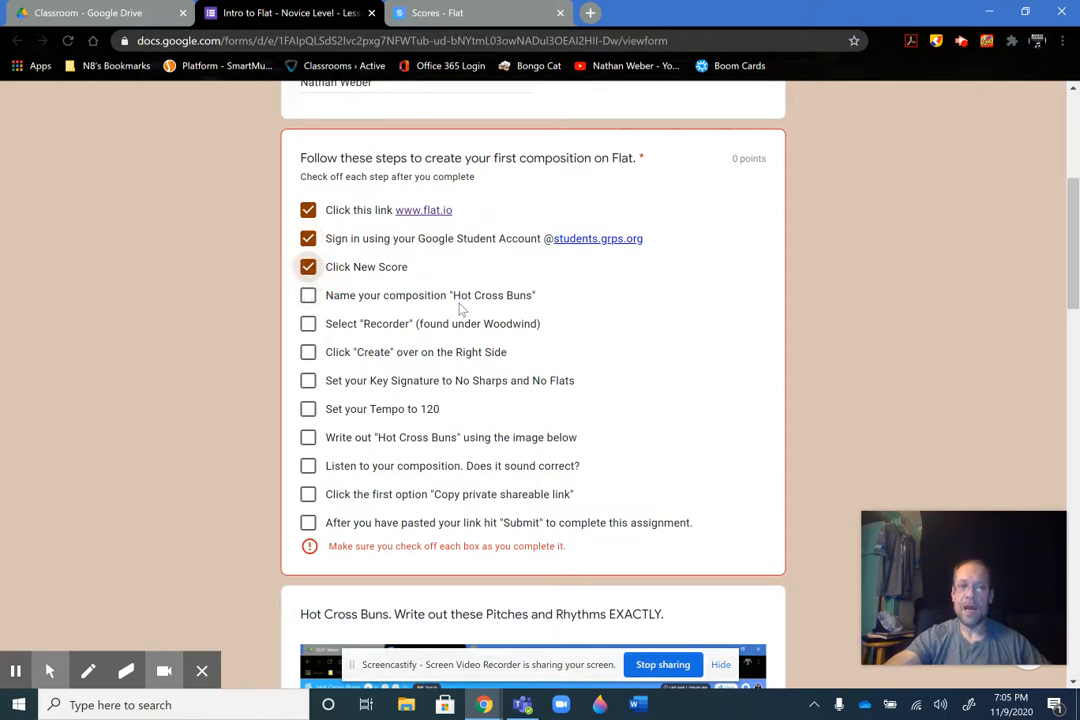
{"action": "key", "text": "alt+f"}
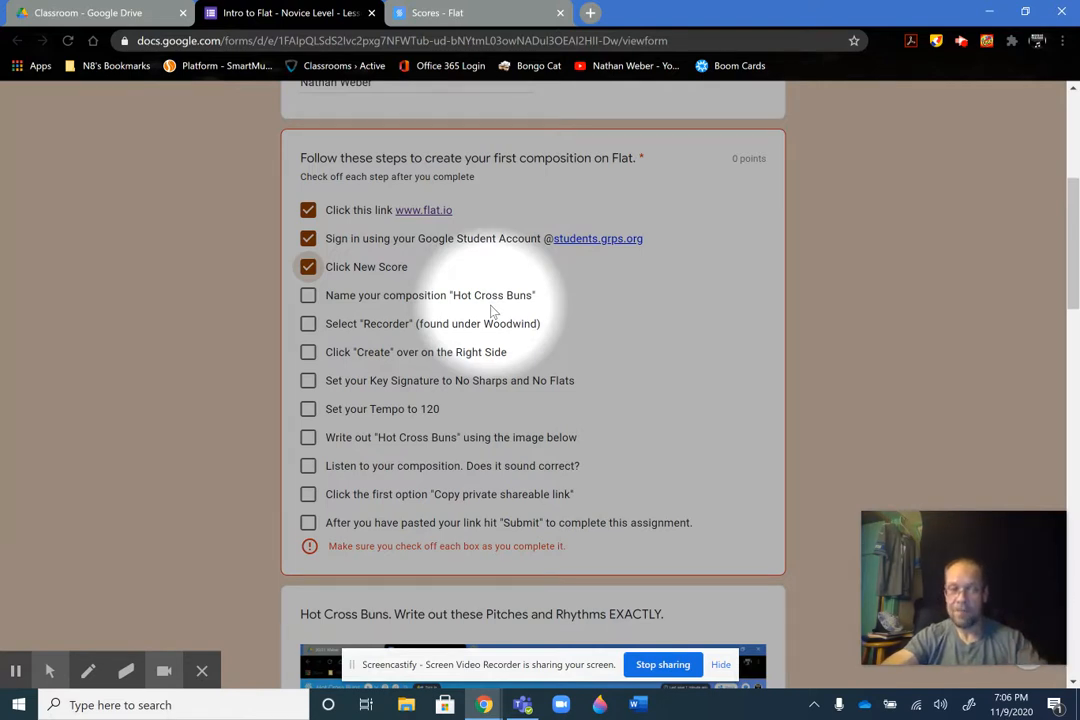
{"action": "key", "text": "alt+f"}
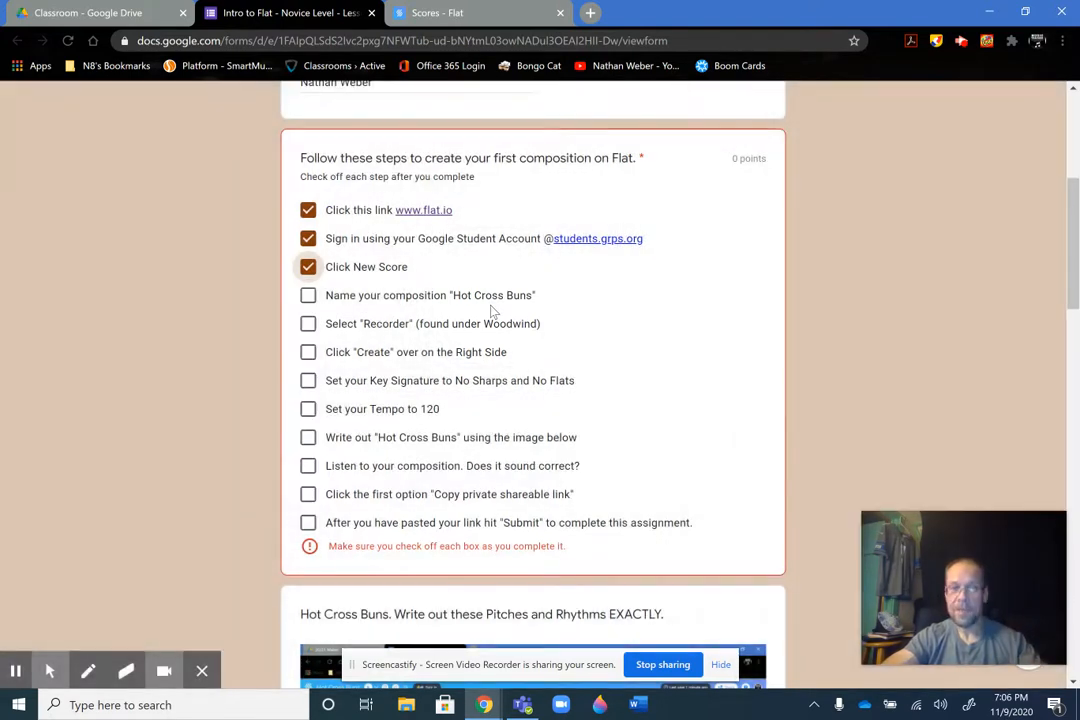
Title the new private score "Hot Cross Buns" in Flat and continue to the instrument selection
{"action": "left_click", "coordinate": [484, 20]}
{"action": "type", "text": "H"}
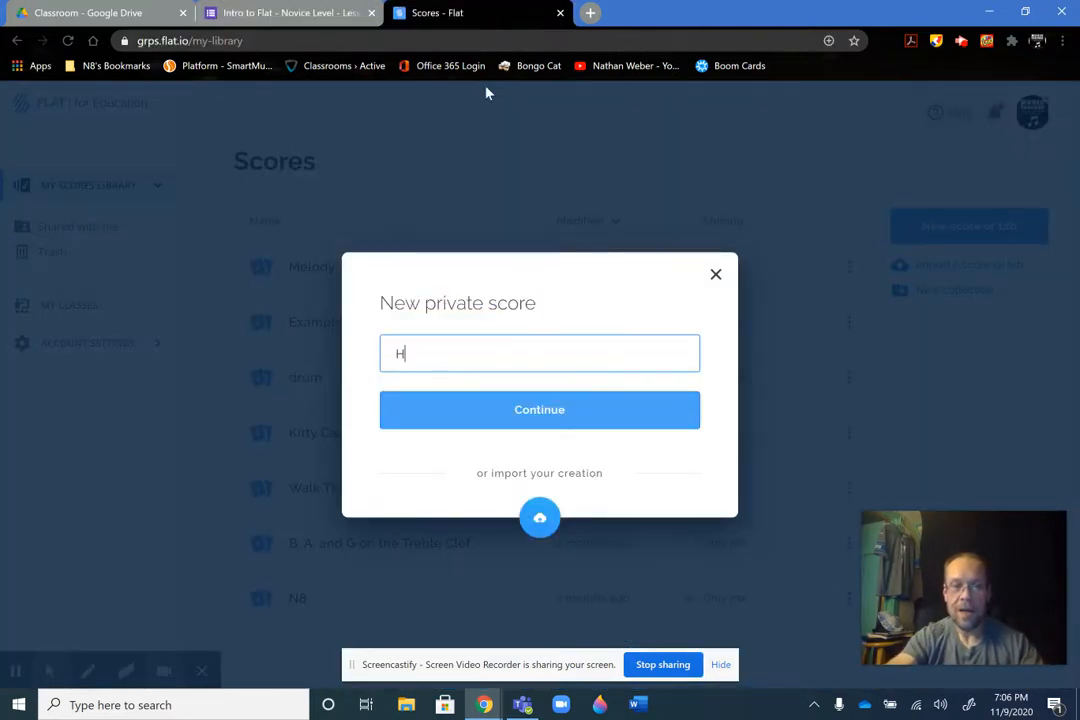
{"action": "type", "text": "ot Cross Buns"}
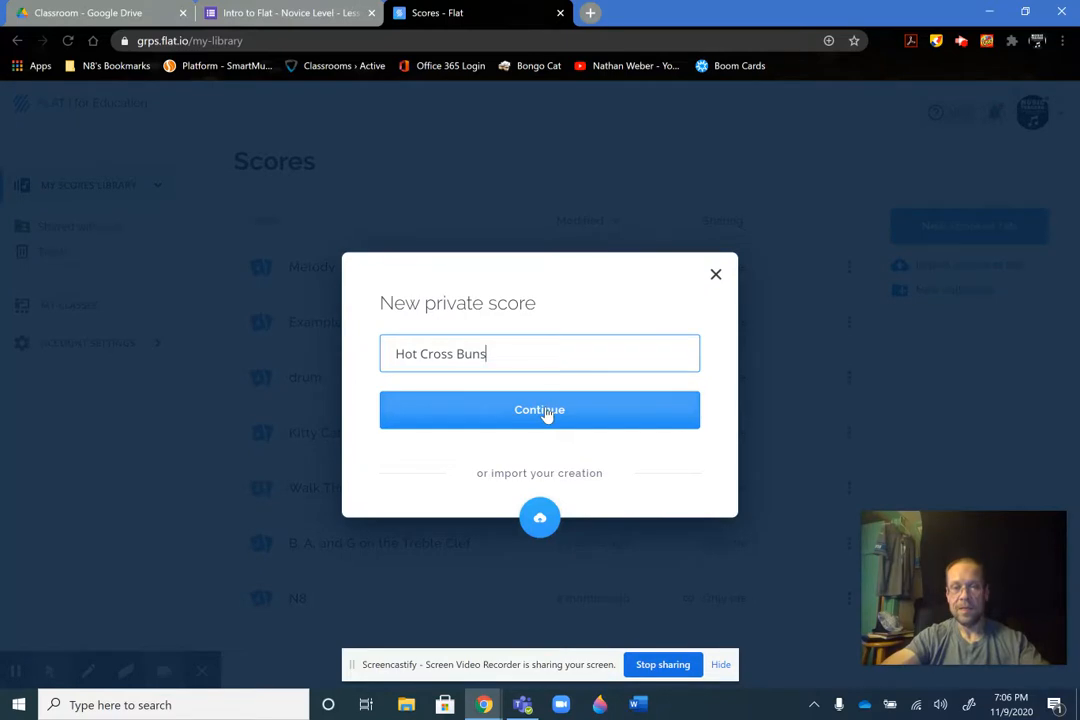
{"action": "left_click", "coordinate": [548, 411]}
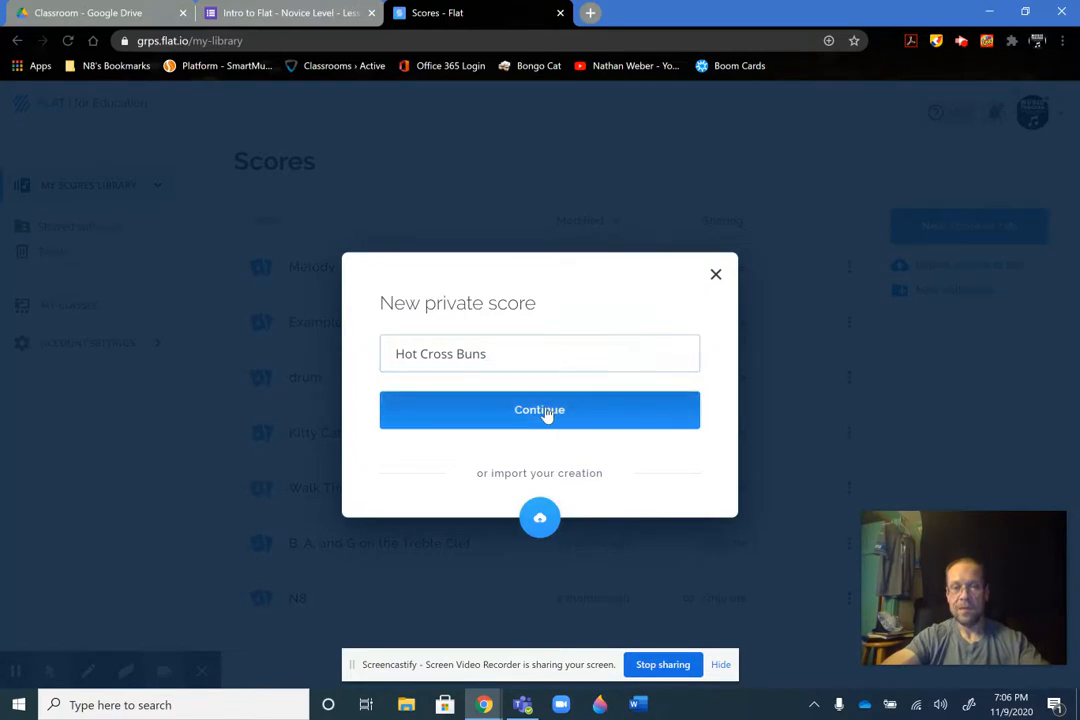
Check off "Name your composition 'Hot Cross Buns'" in the form's checklist
{"action": "left_click", "coordinate": [295, 13]}
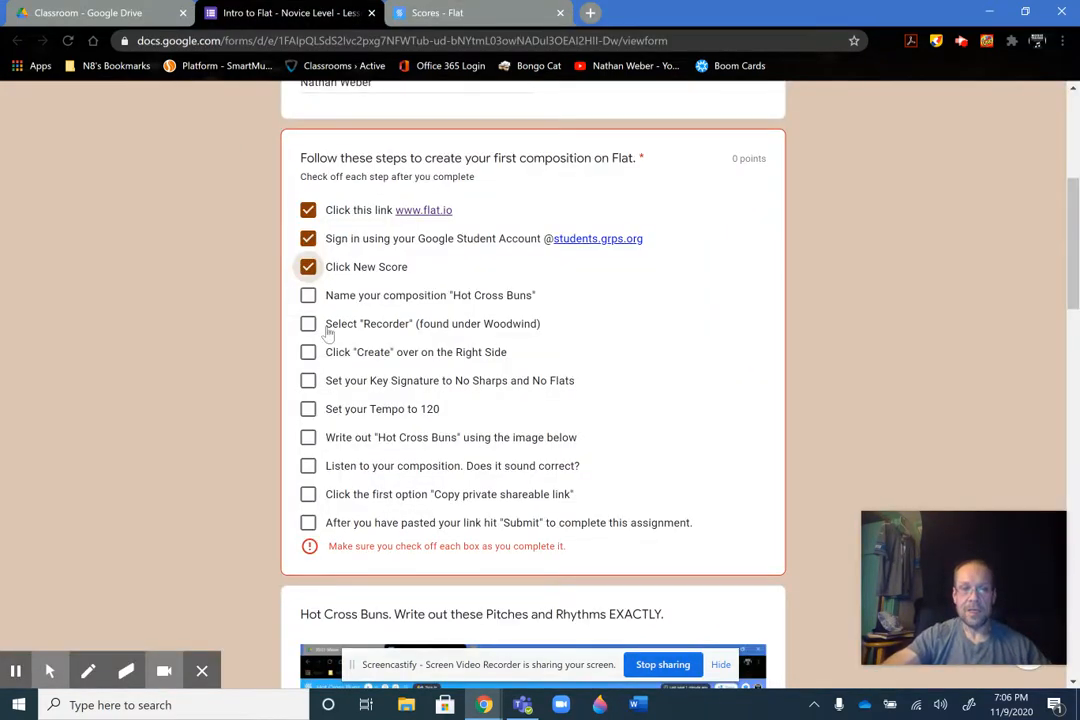
{"action": "left_click", "coordinate": [309, 298]}
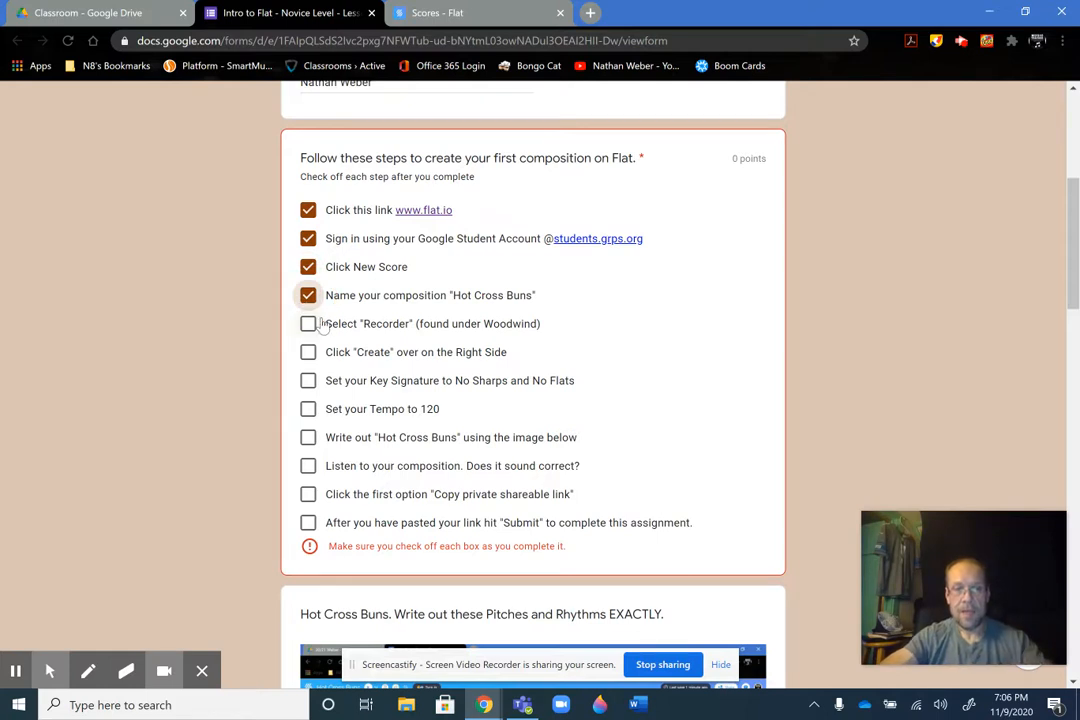
{"action": "key", "text": "alt+f"}
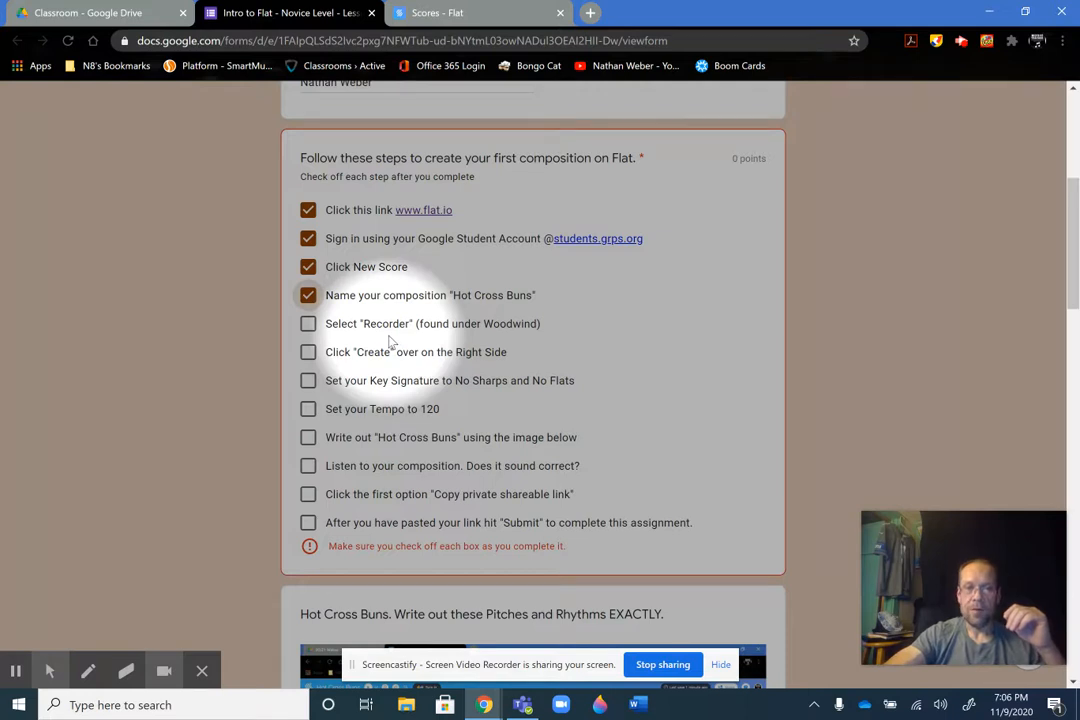
{"action": "key", "text": "alt+f"}
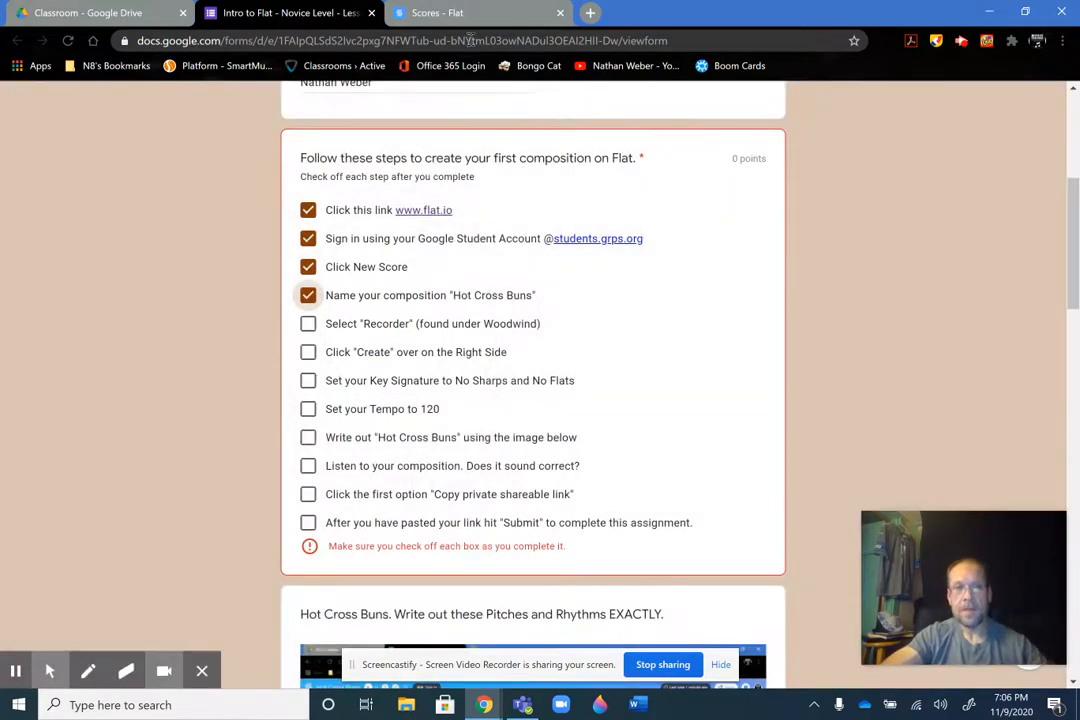
In Flat, preview the sound of the Recorder from the Woodwind instruments and add it to the score
{"action": "left_click", "coordinate": [437, 12]}
{"action": "left_click_drag", "start_coordinate": [624, 383], "coordinate": [615, 497]}
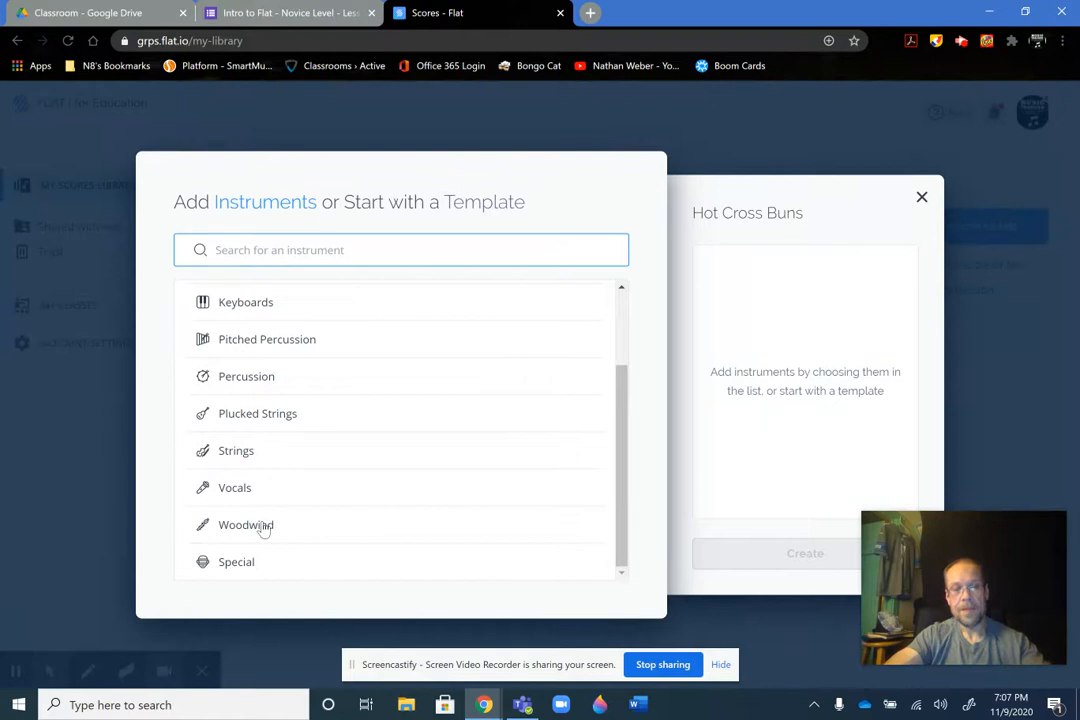
{"action": "left_click", "coordinate": [263, 527]}
{"action": "left_click_drag", "start_coordinate": [626, 398], "coordinate": [612, 492]}
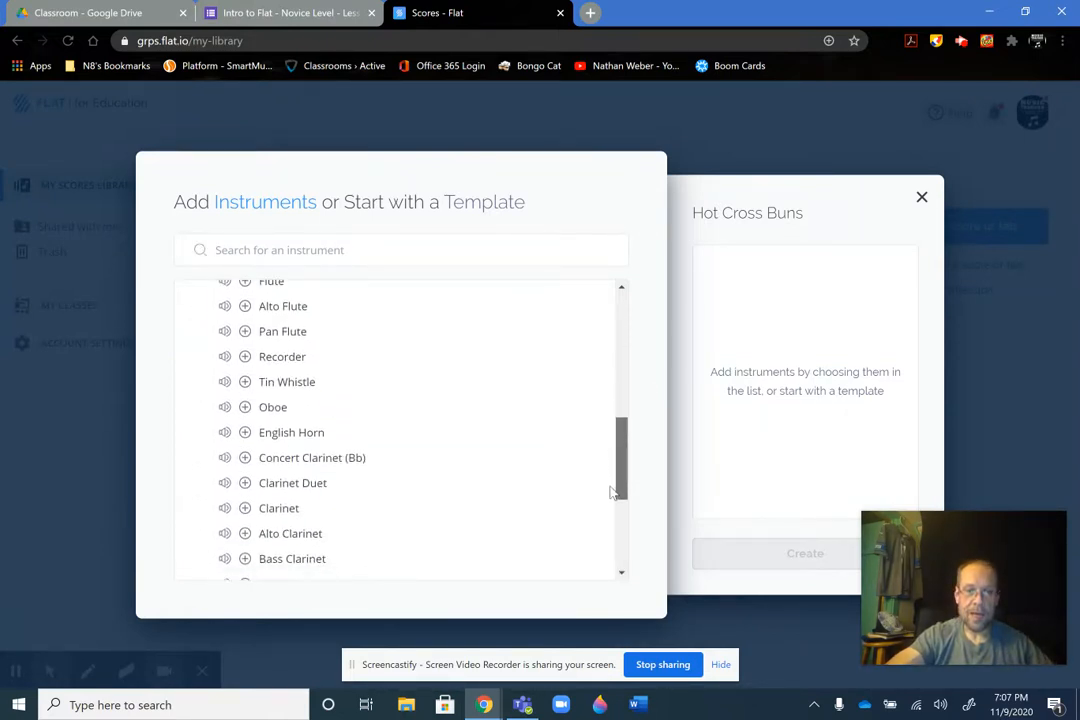
{"action": "left_click", "coordinate": [225, 359]}
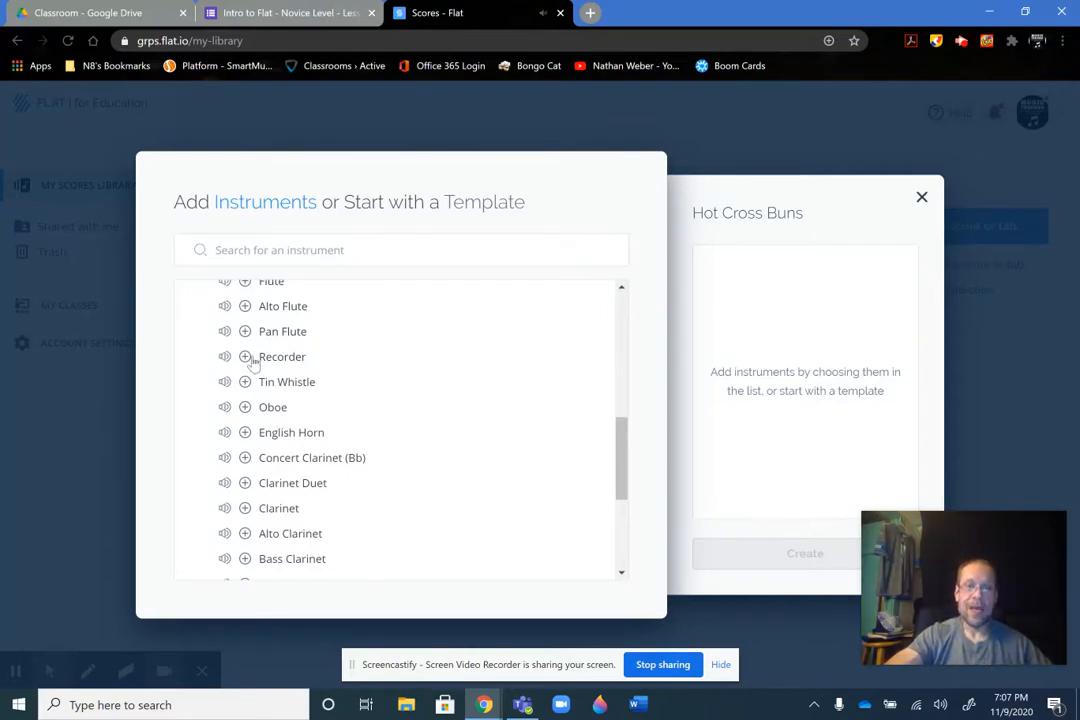
{"action": "left_click", "coordinate": [247, 358]}
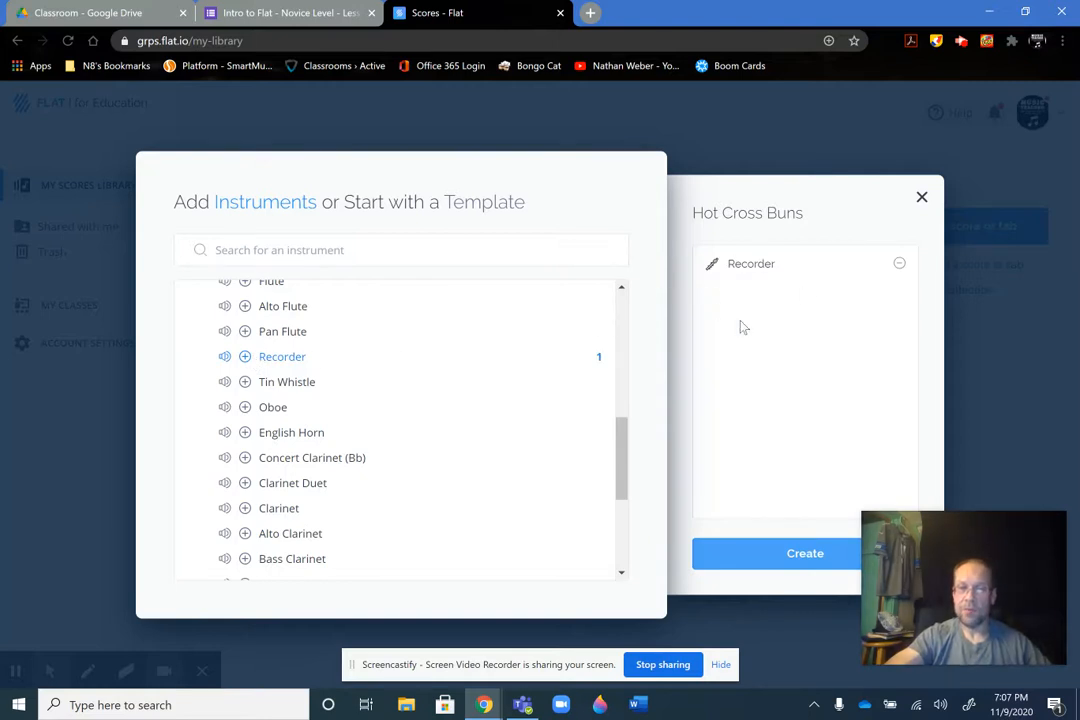
Check off "Select 'Recorder'" in the form's checklist and return to the new score's instrument setup in Flat
{"action": "left_click", "coordinate": [220, 14]}
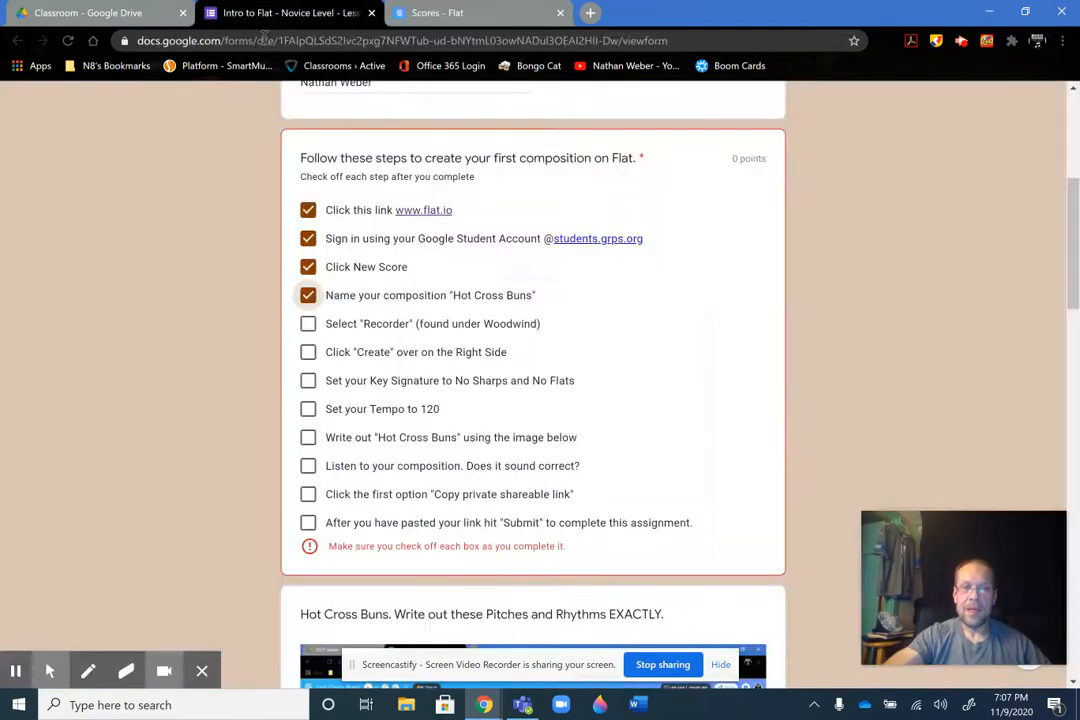
{"action": "left_click", "coordinate": [308, 325]}
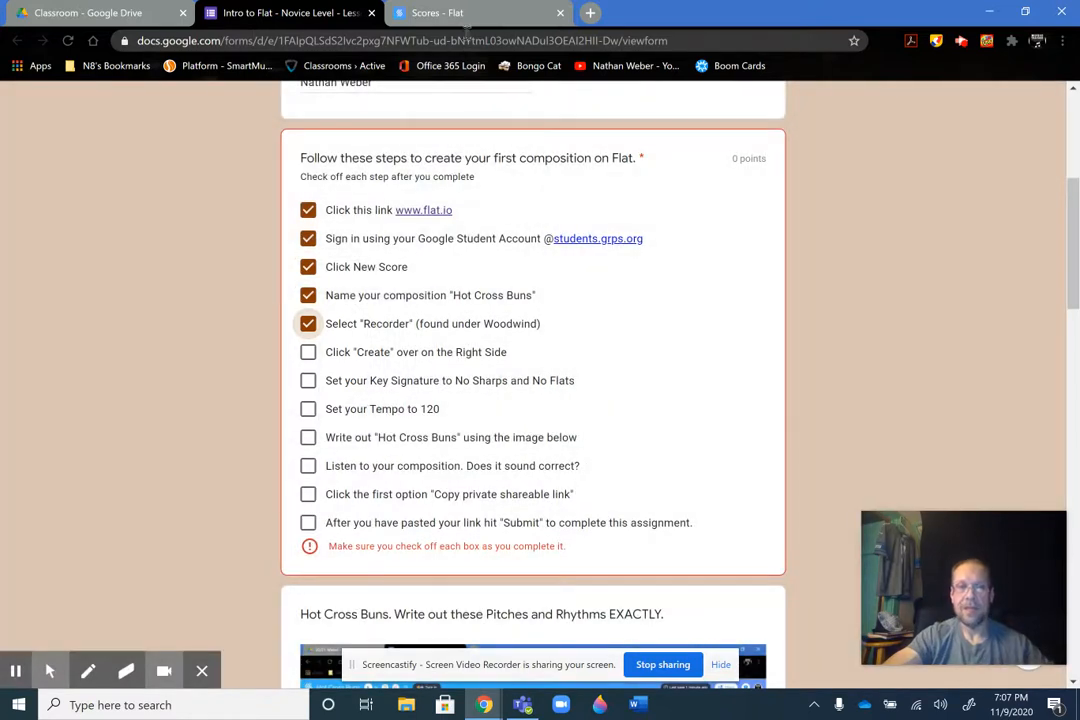
{"action": "left_click", "coordinate": [472, 15]}
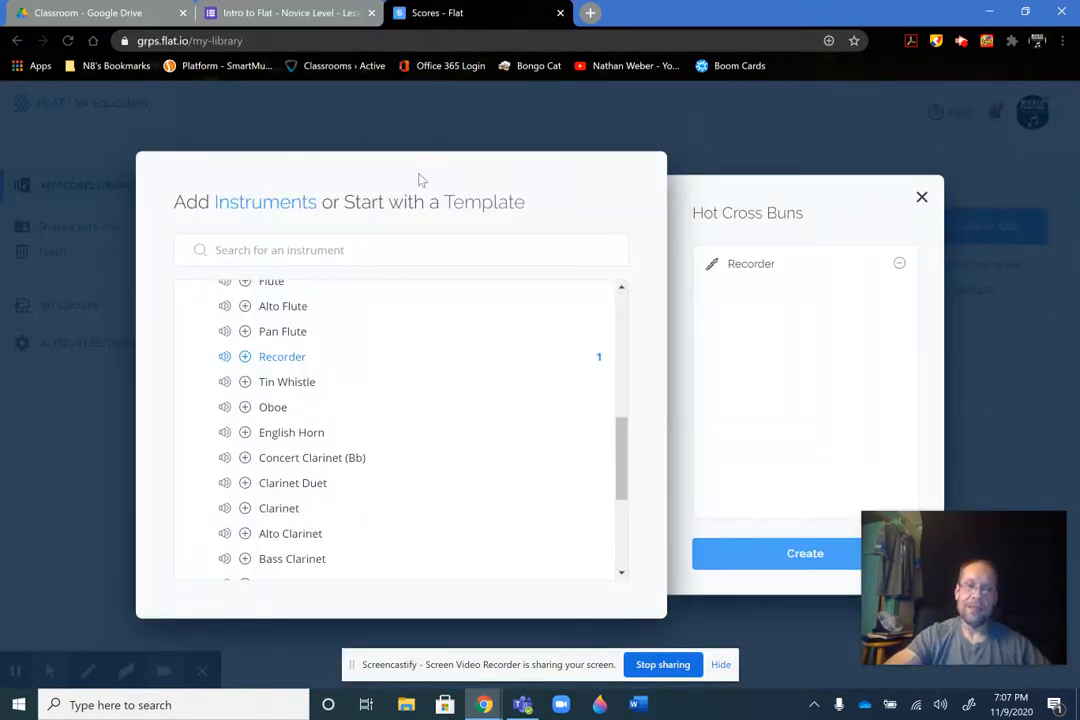
Create the Recorder score and check off 'Click "Create" over on the Right Side' in the Google Form's checklist
{"action": "left_click", "coordinate": [790, 556]}
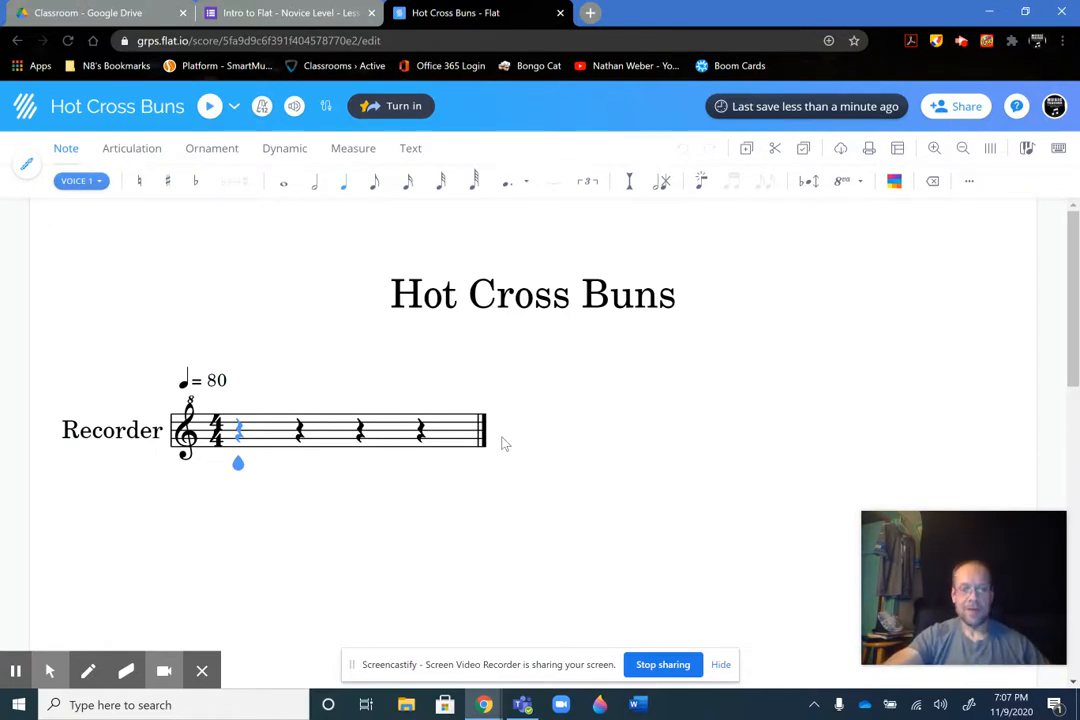
{"action": "key", "text": "alt+f"}
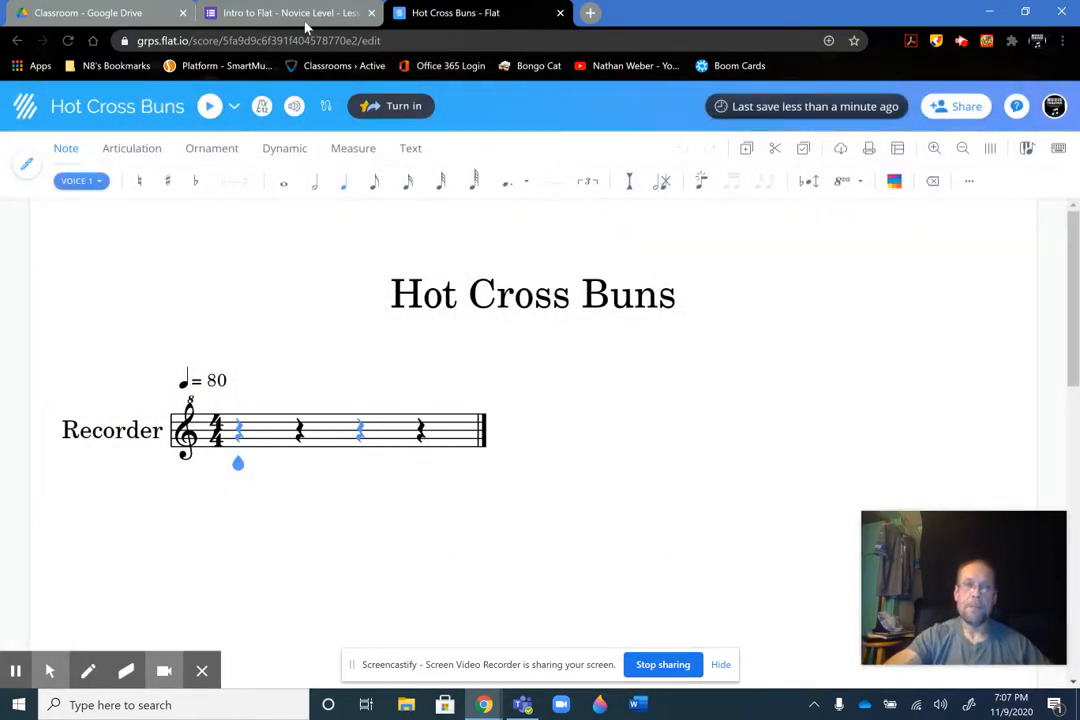
{"action": "left_click", "coordinate": [290, 13]}
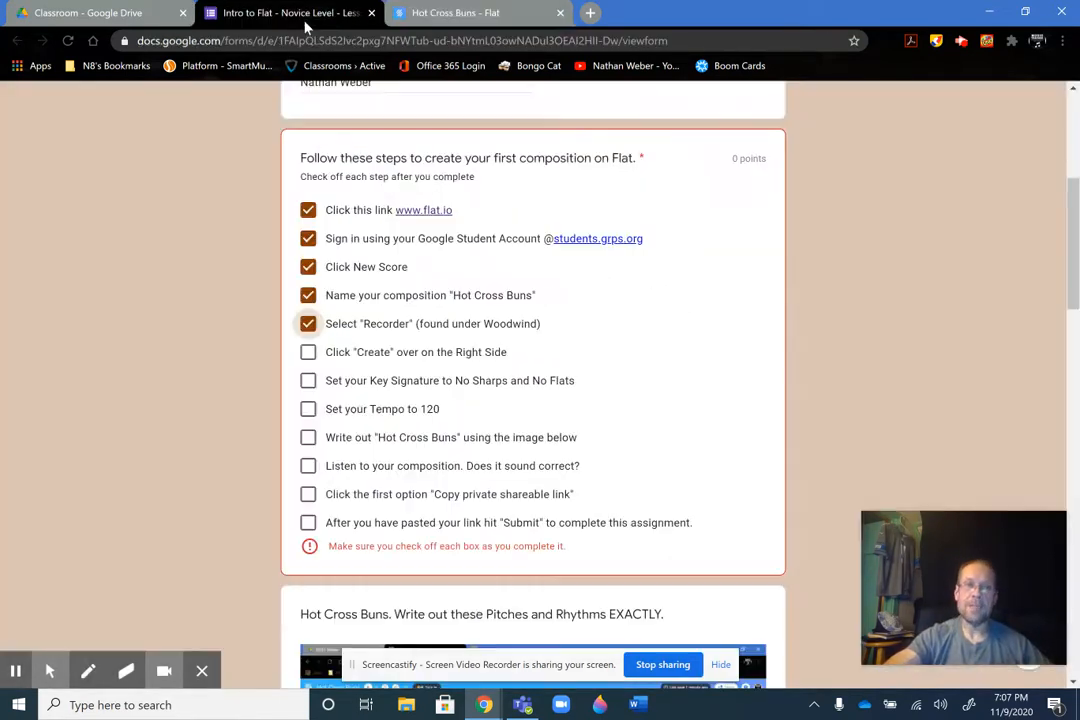
{"action": "left_click", "coordinate": [309, 354]}
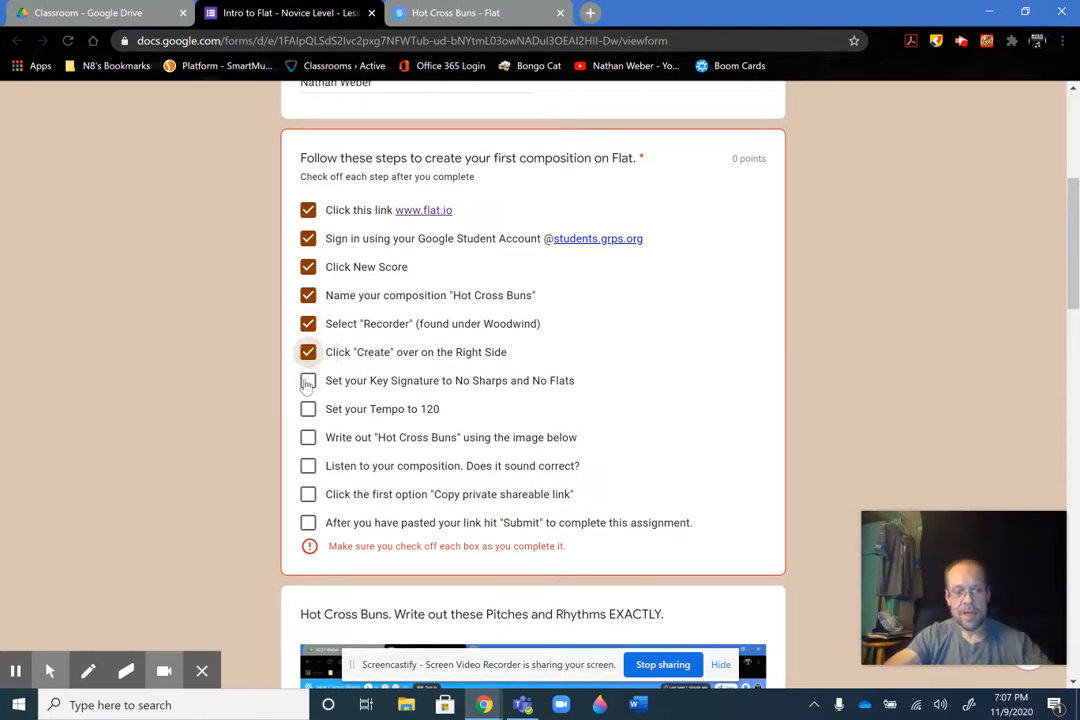
{"action": "key", "text": "alt+f"}
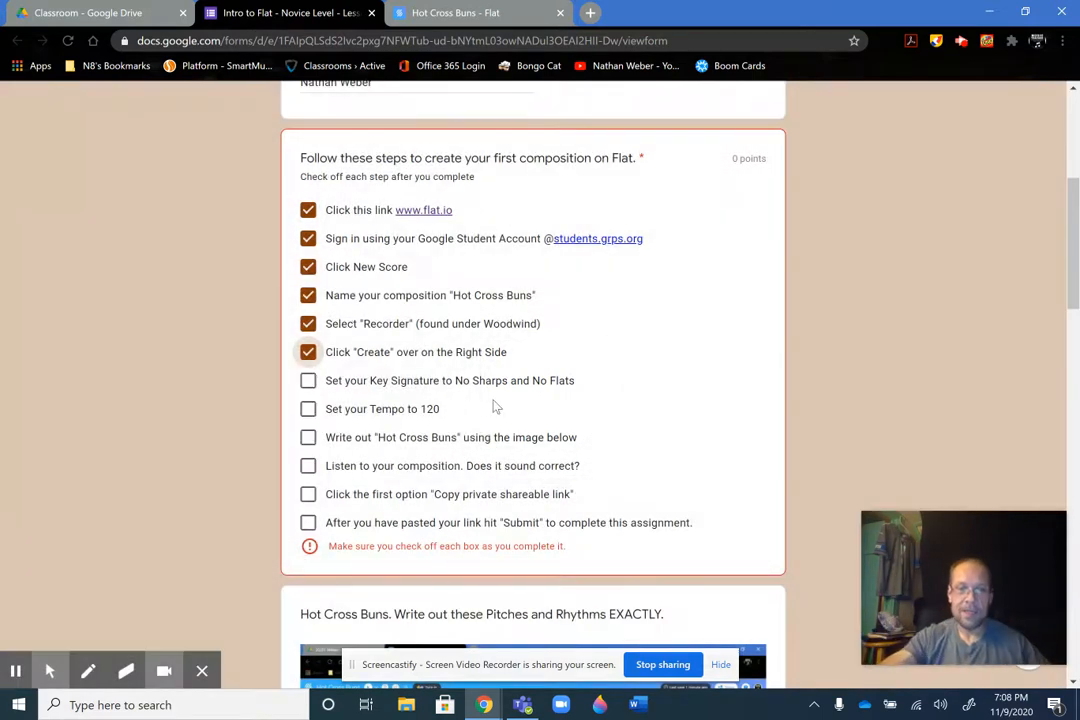
Return to the Hot Cross Buns score in Flat and choose the key signature with no sharps and no flats
{"action": "left_click", "coordinate": [446, 16]}
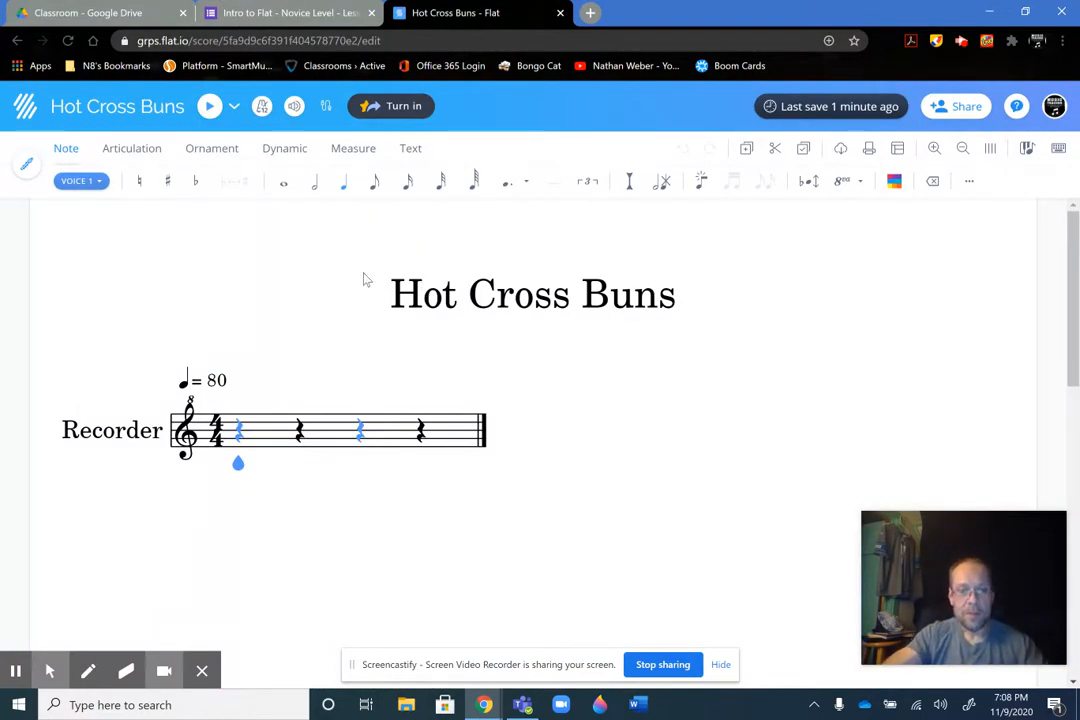
{"action": "key", "text": "alt+f"}
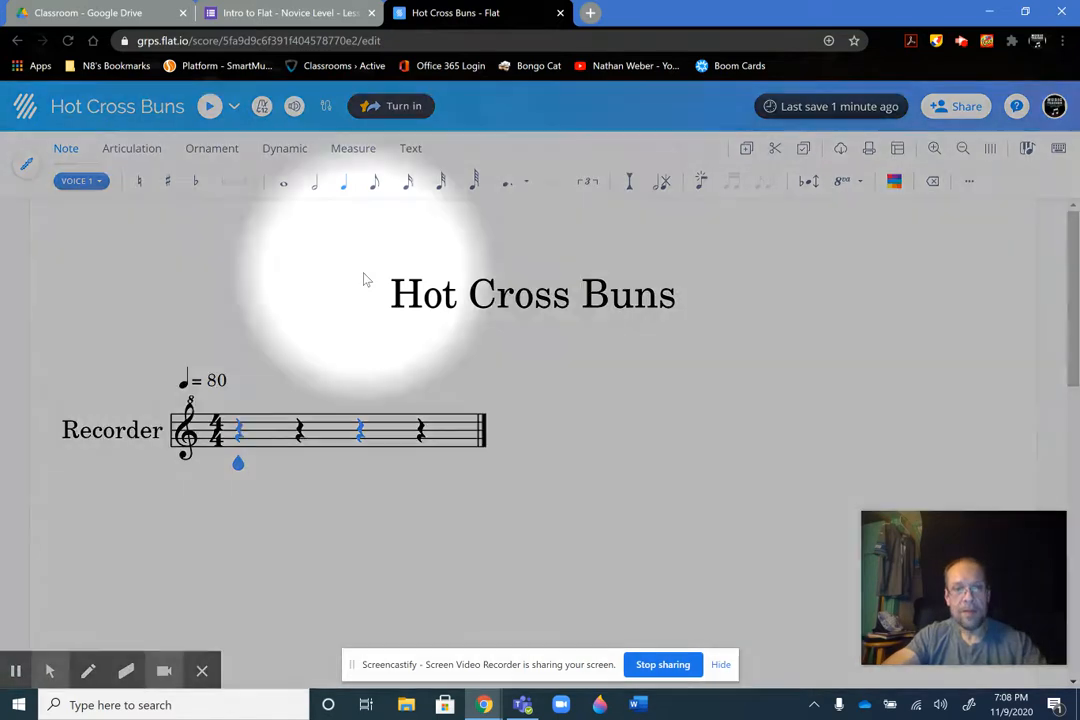
{"action": "left_click", "coordinate": [355, 155]}
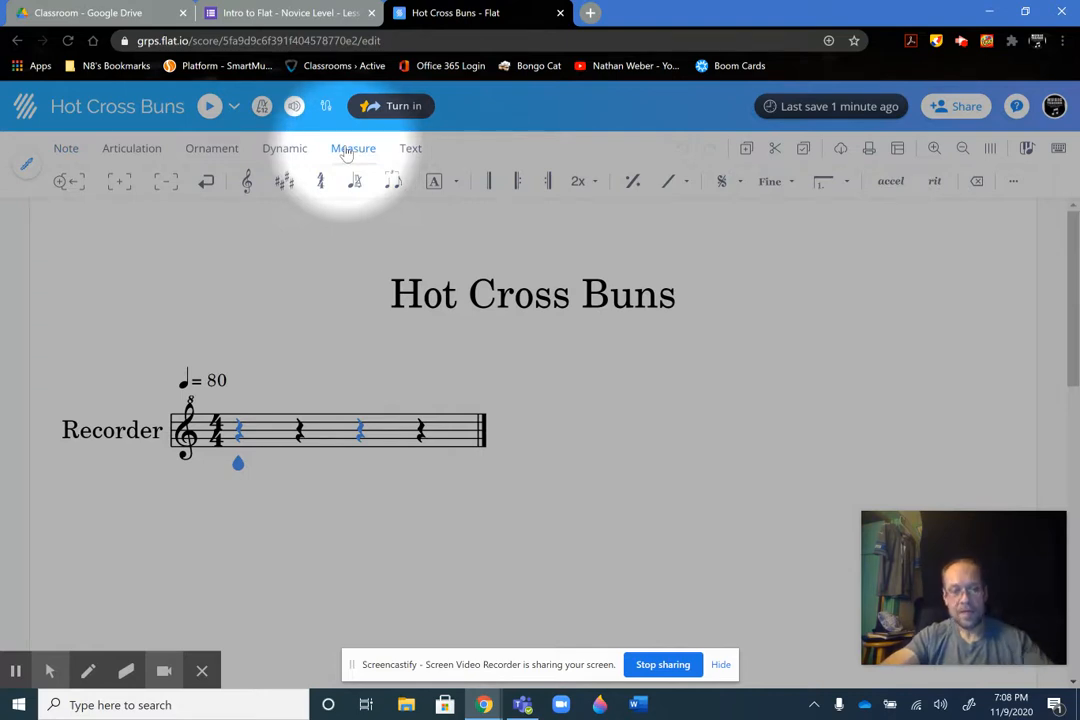
{"action": "key", "text": "alt+f"}
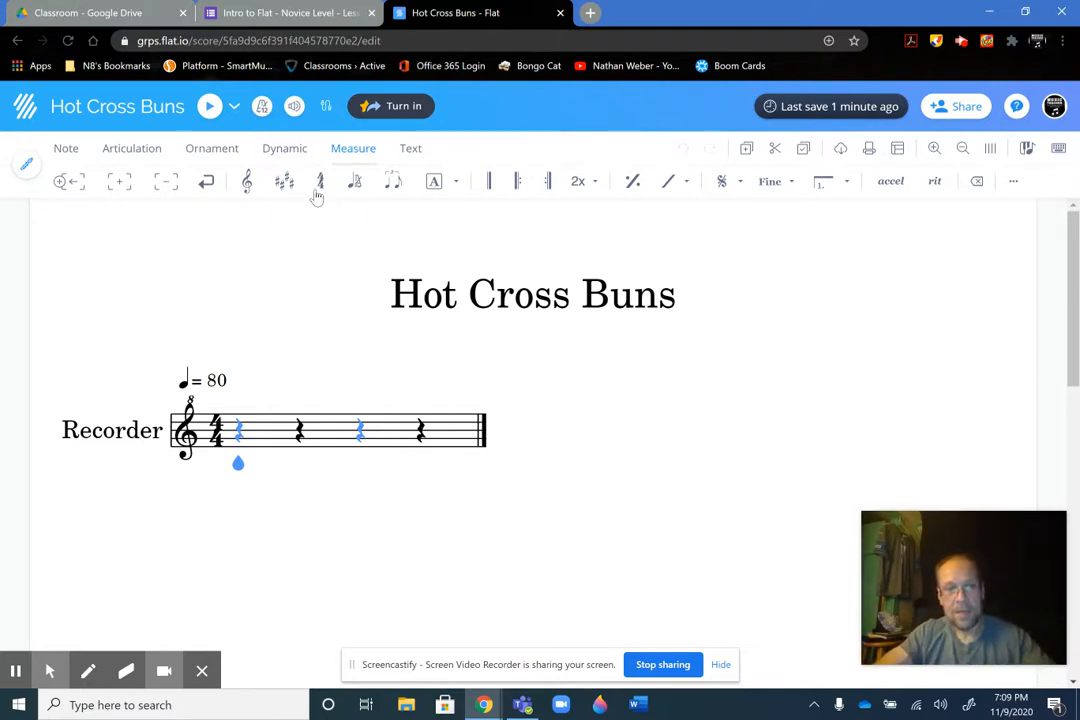
{"action": "key", "text": "alt+f"}
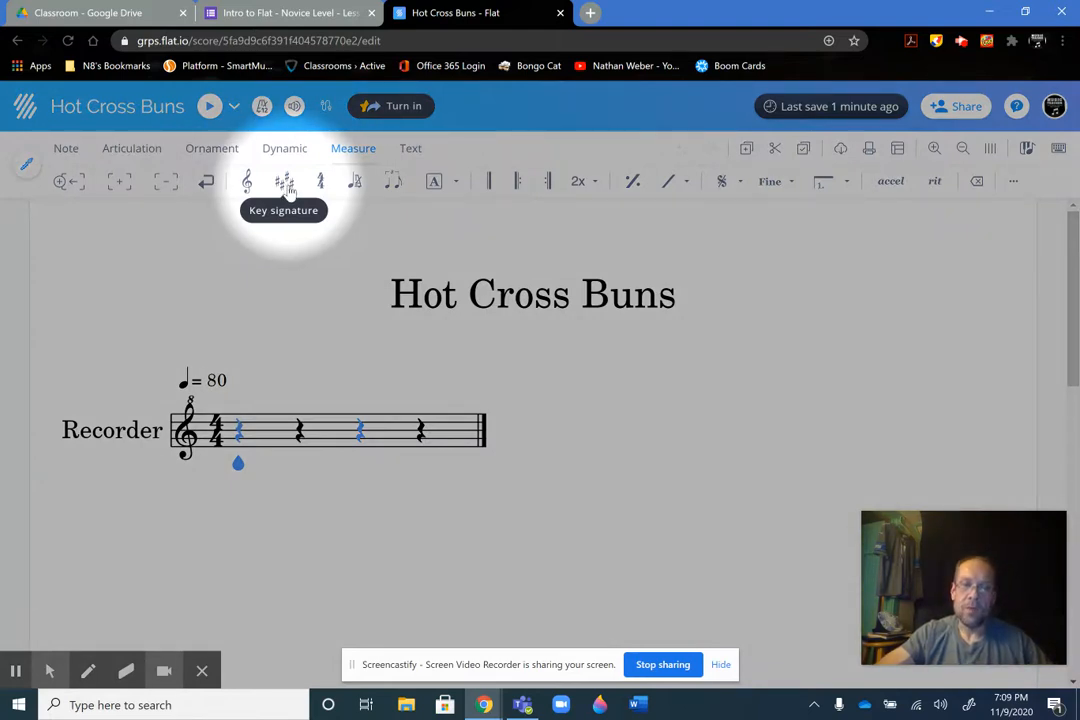
{"action": "left_click", "coordinate": [287, 185]}
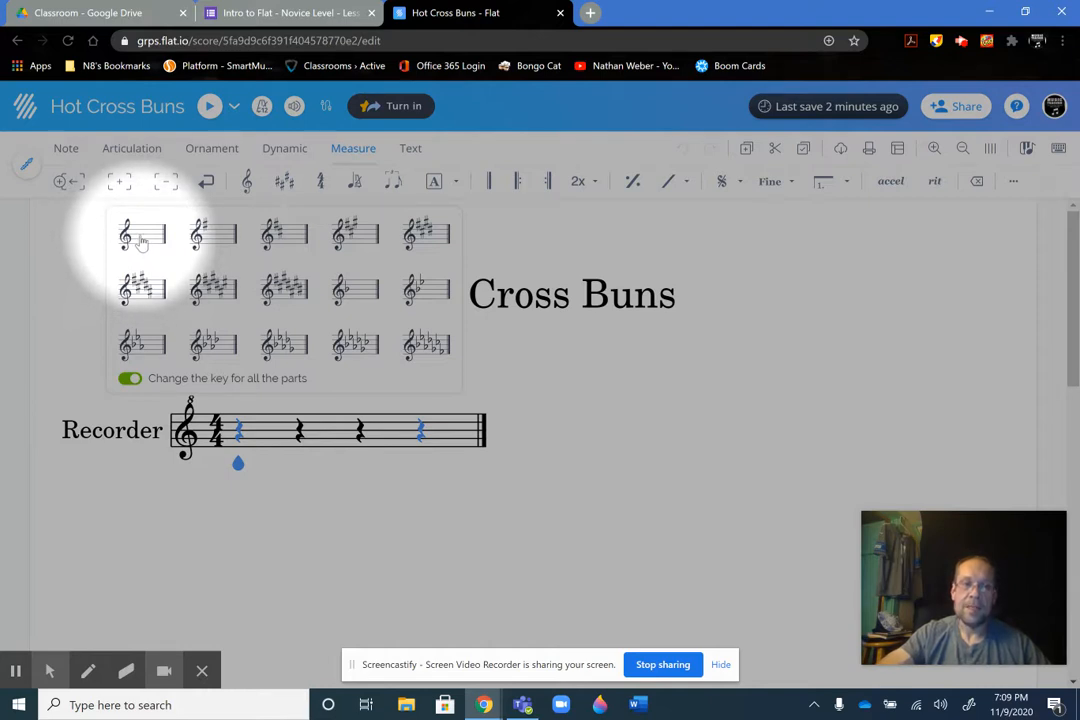
{"action": "left_click", "coordinate": [141, 242]}
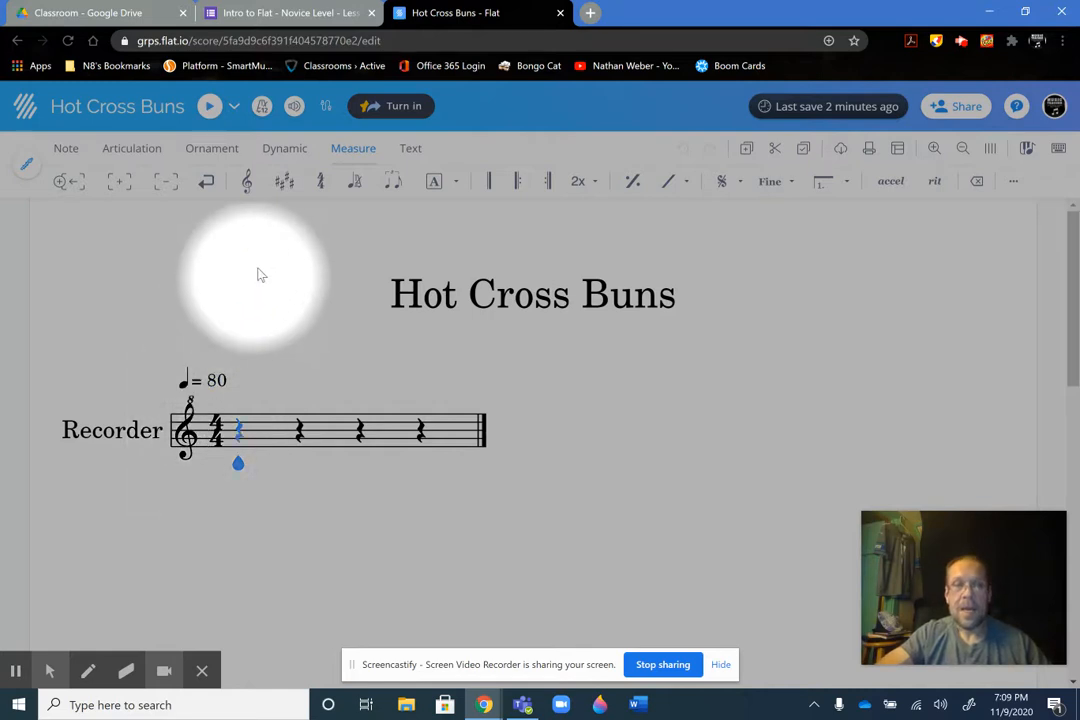
Try the one-sharp key signature on the Recorder staff and select the sharp at its start
{"action": "left_click", "coordinate": [284, 190]}
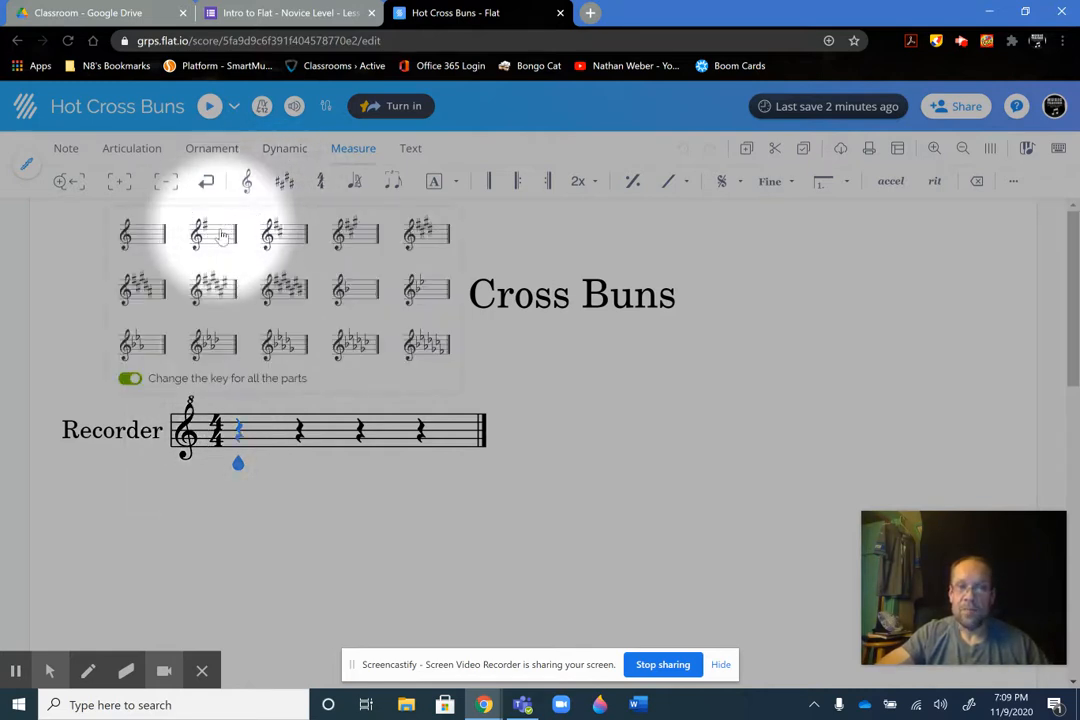
{"action": "left_click", "coordinate": [222, 235]}
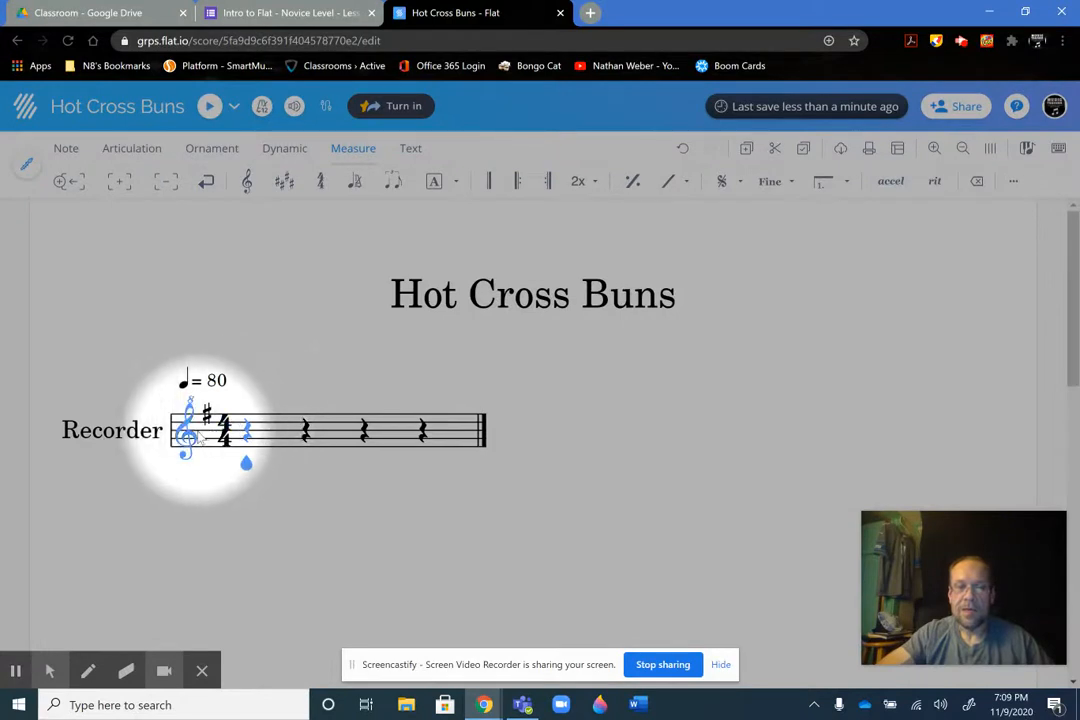
{"action": "left_click", "coordinate": [208, 420]}
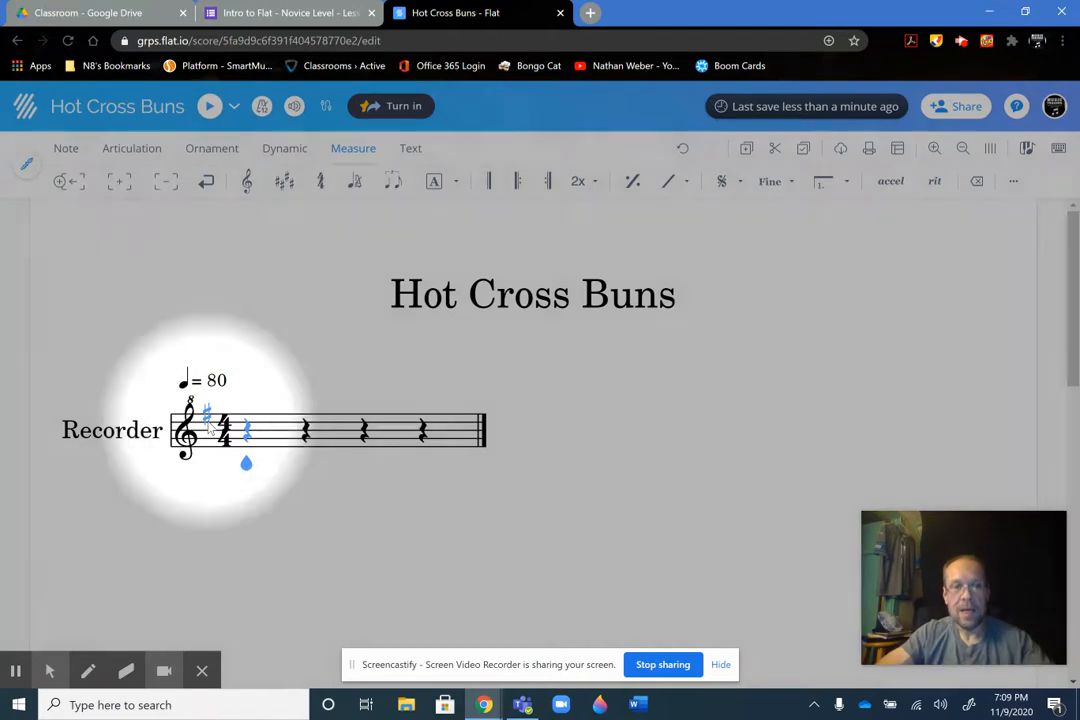
{"action": "left_click", "coordinate": [258, 267]}
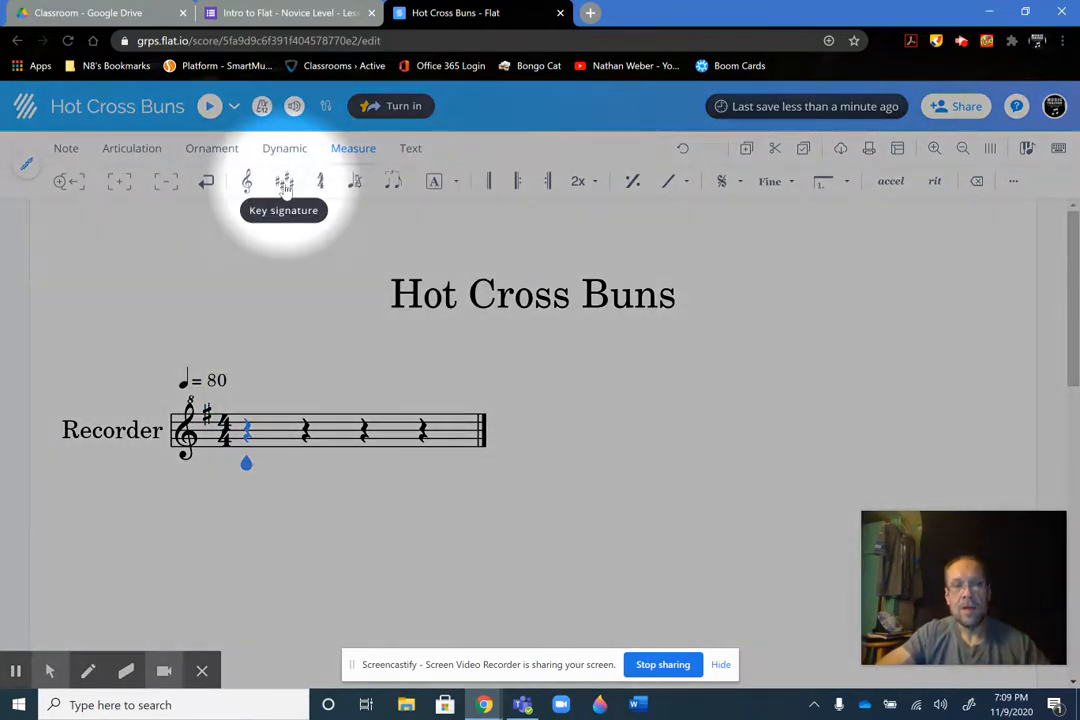
Set the key signature to no sharps and no flats and check off that step in the Google Form's checklist
{"action": "left_click", "coordinate": [285, 186]}
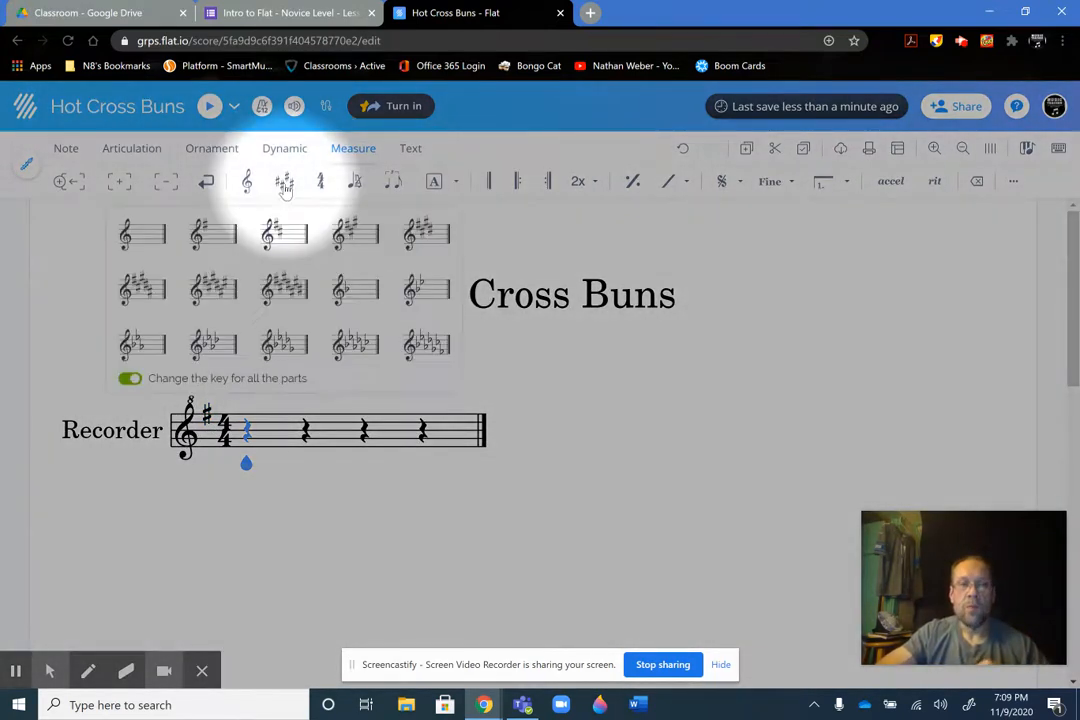
{"action": "left_click", "coordinate": [143, 236]}
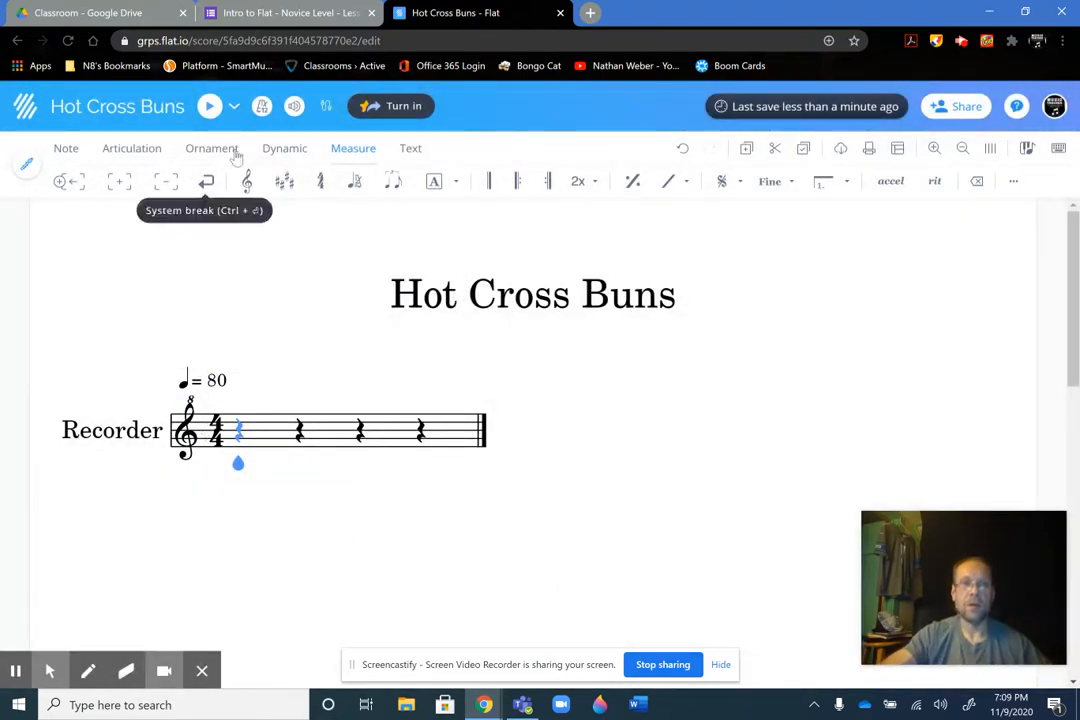
{"action": "left_click", "coordinate": [270, 18]}
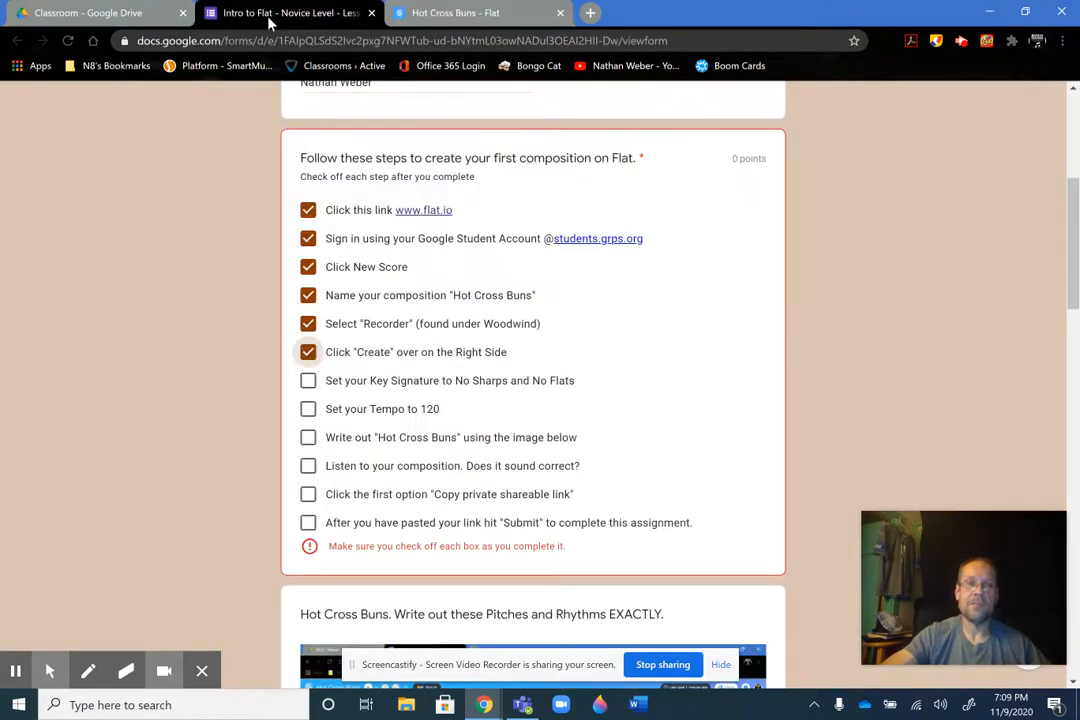
{"action": "left_click", "coordinate": [308, 382]}
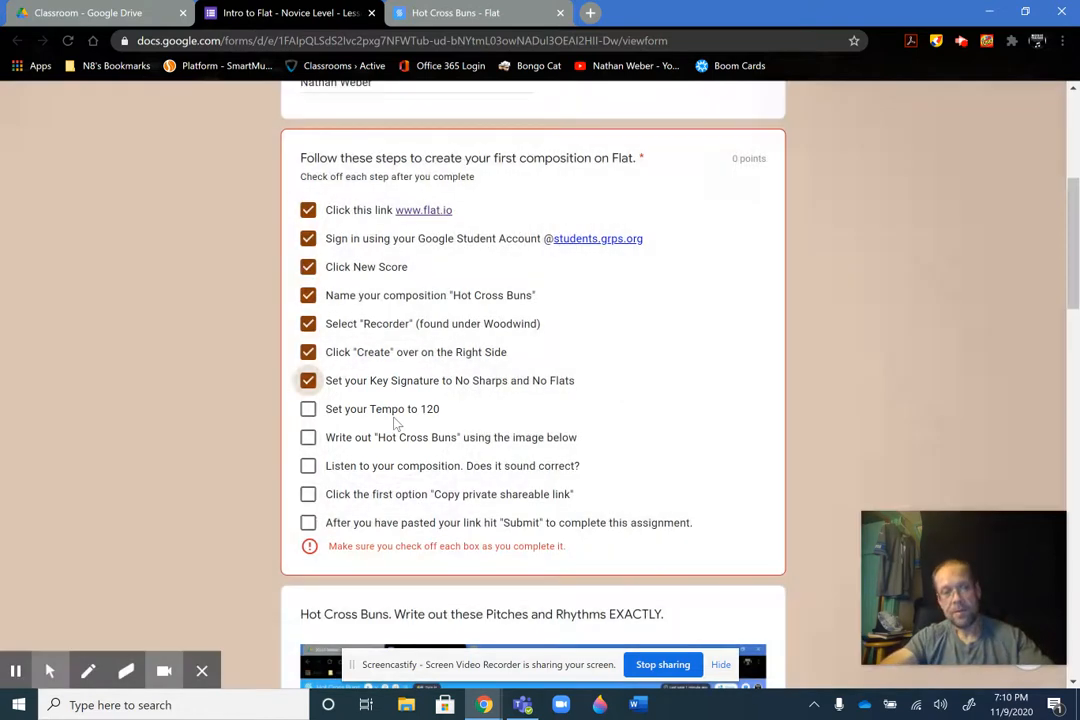
Set the score's quarter-note tempo to 120 in Flat and check off 'Set your Tempo to 120' in the Google Form
{"action": "left_click", "coordinate": [450, 14]}
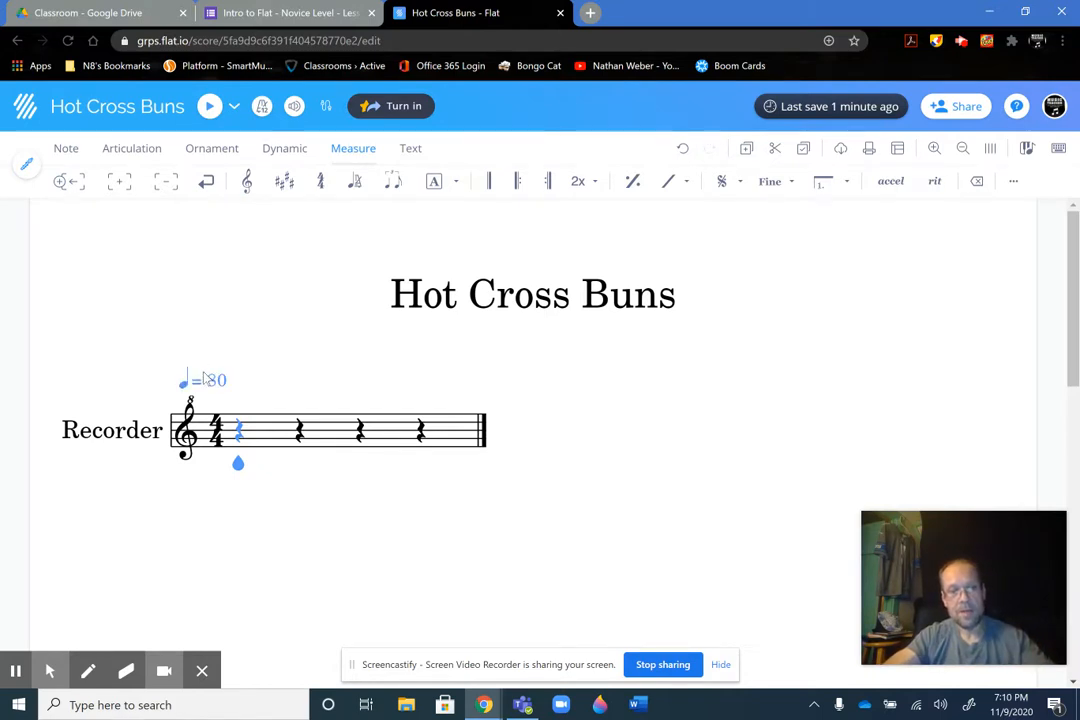
{"action": "key", "text": "alt+f"}
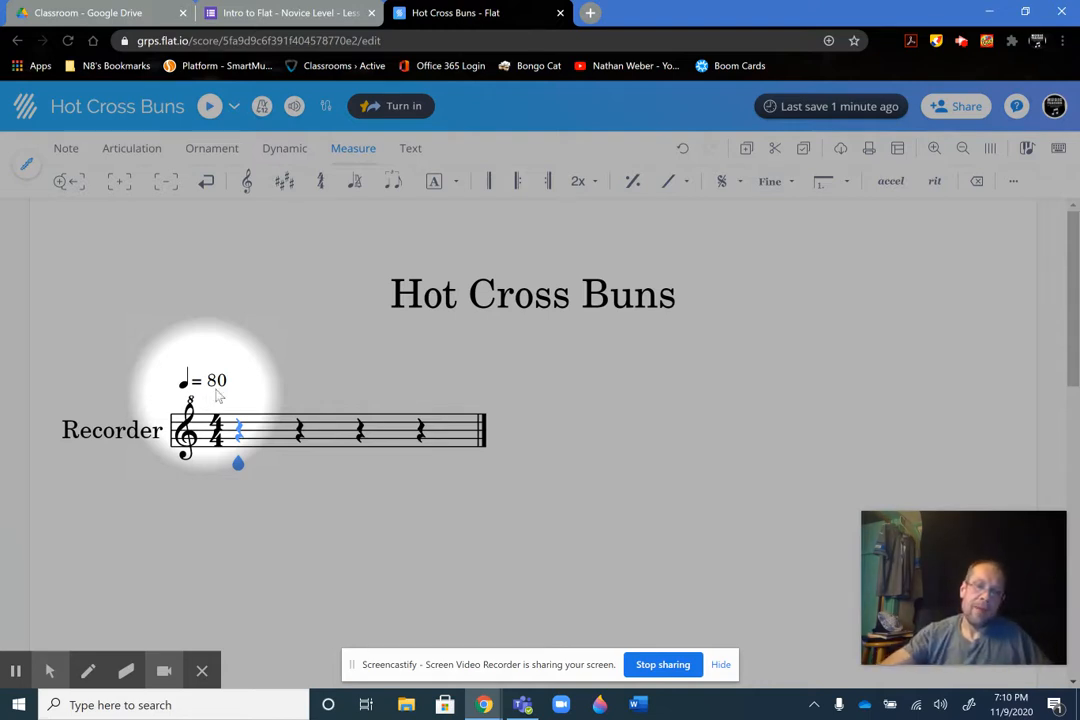
{"action": "left_click", "coordinate": [216, 394]}
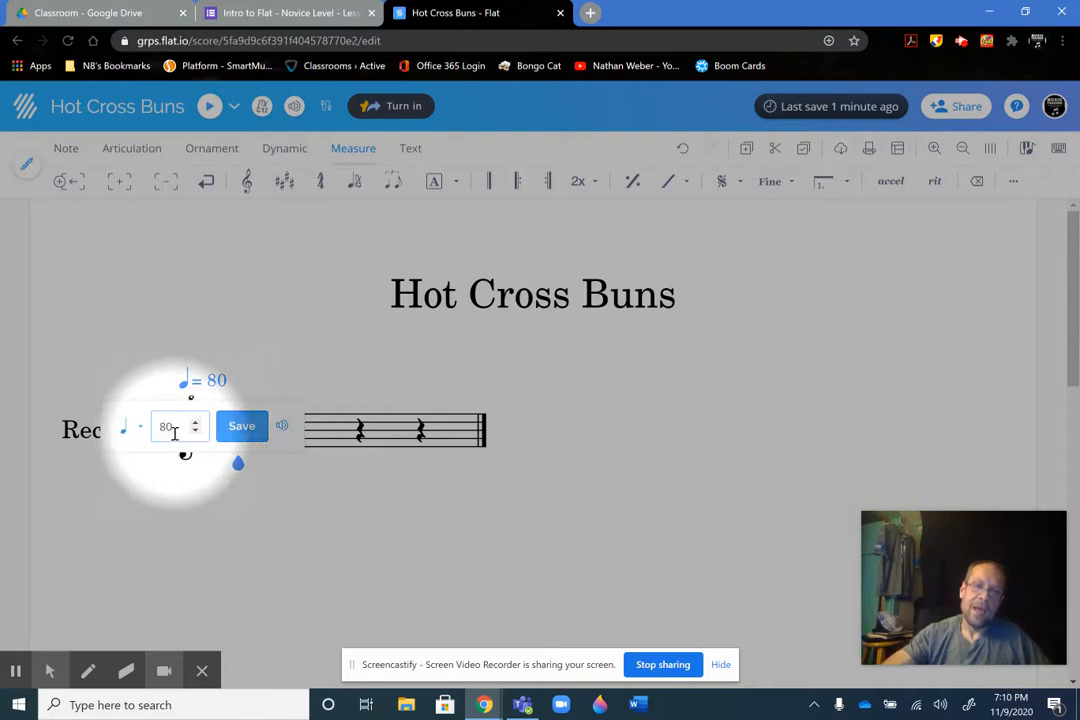
{"action": "left_click", "coordinate": [195, 424]}
{"action": "left_click", "coordinate": [195, 424]}
{"action": "left_click", "coordinate": [195, 424]}
{"action": "left_click", "coordinate": [195, 424]}
{"action": "left_click", "coordinate": [195, 424]}
{"action": "left_click", "coordinate": [195, 424]}
{"action": "left_click", "coordinate": [195, 424]}
{"action": "double_click", "coordinate": [161, 427]}
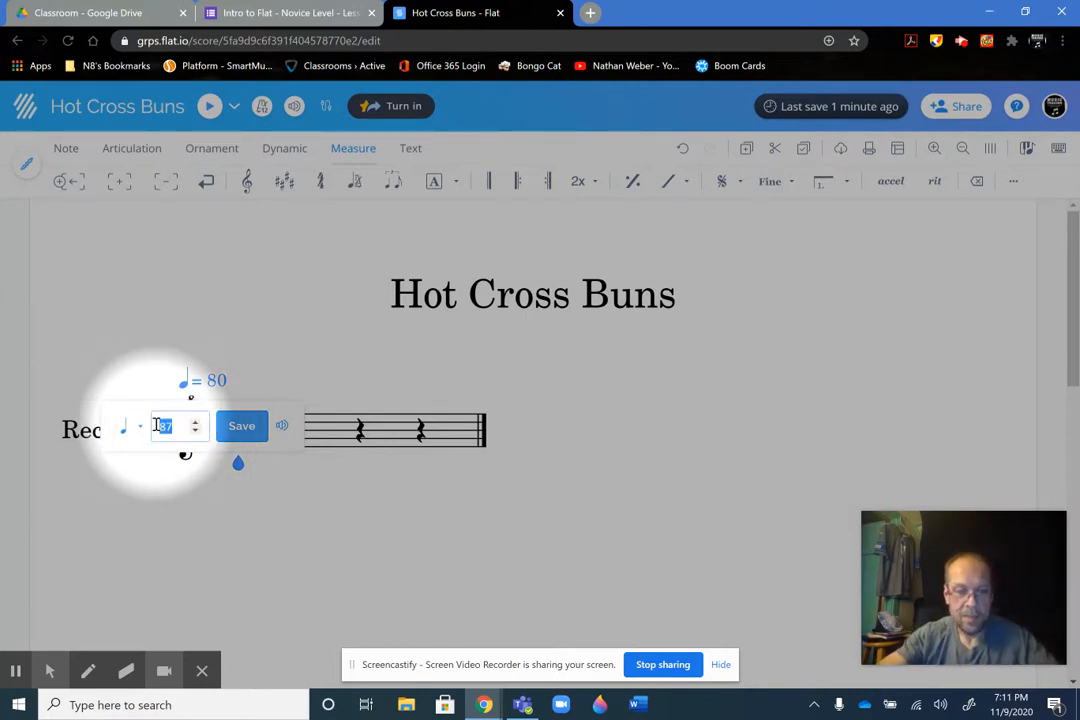
{"action": "type", "text": "120"}
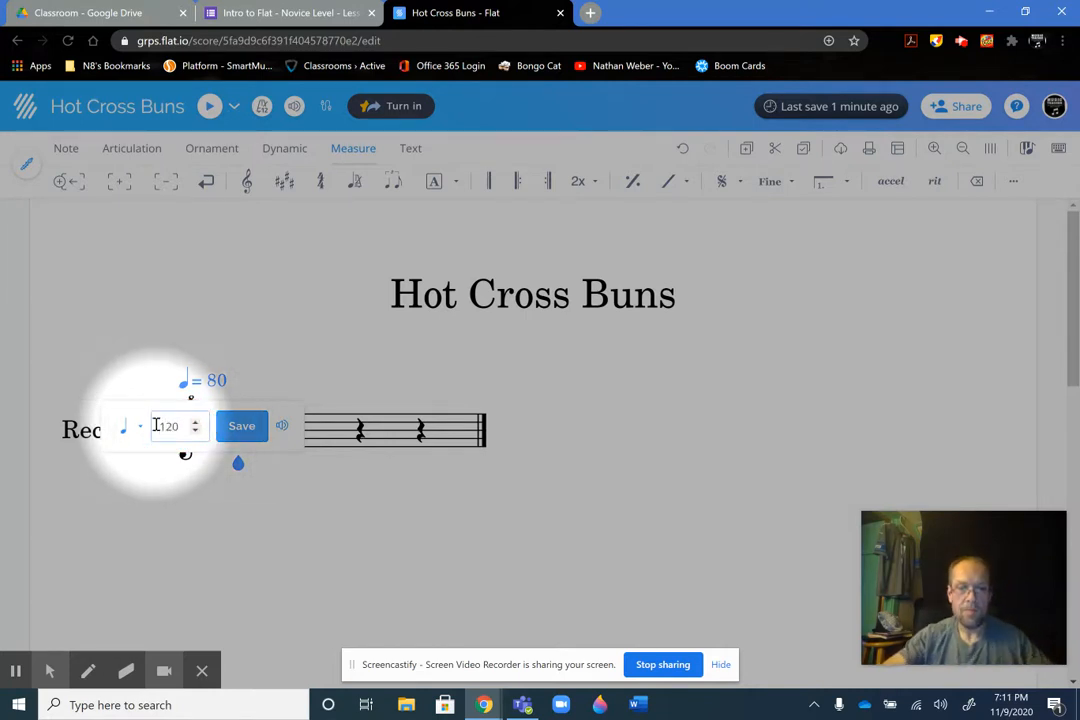
{"action": "left_click", "coordinate": [237, 430]}
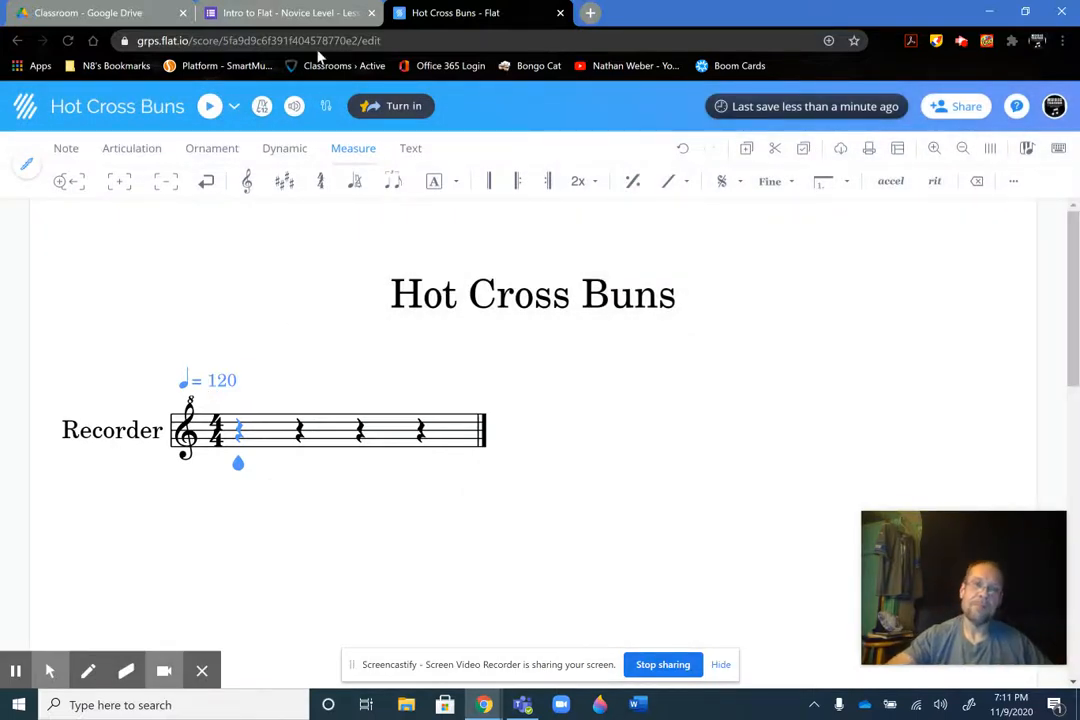
{"action": "left_click", "coordinate": [300, 12]}
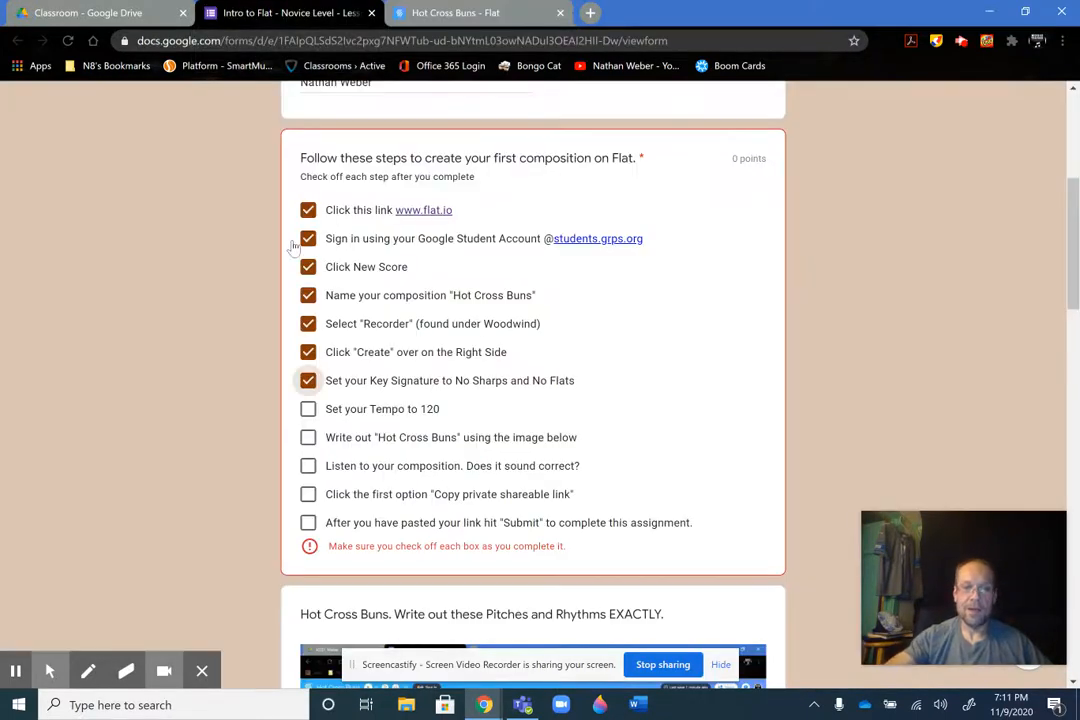
{"action": "left_click", "coordinate": [308, 410]}
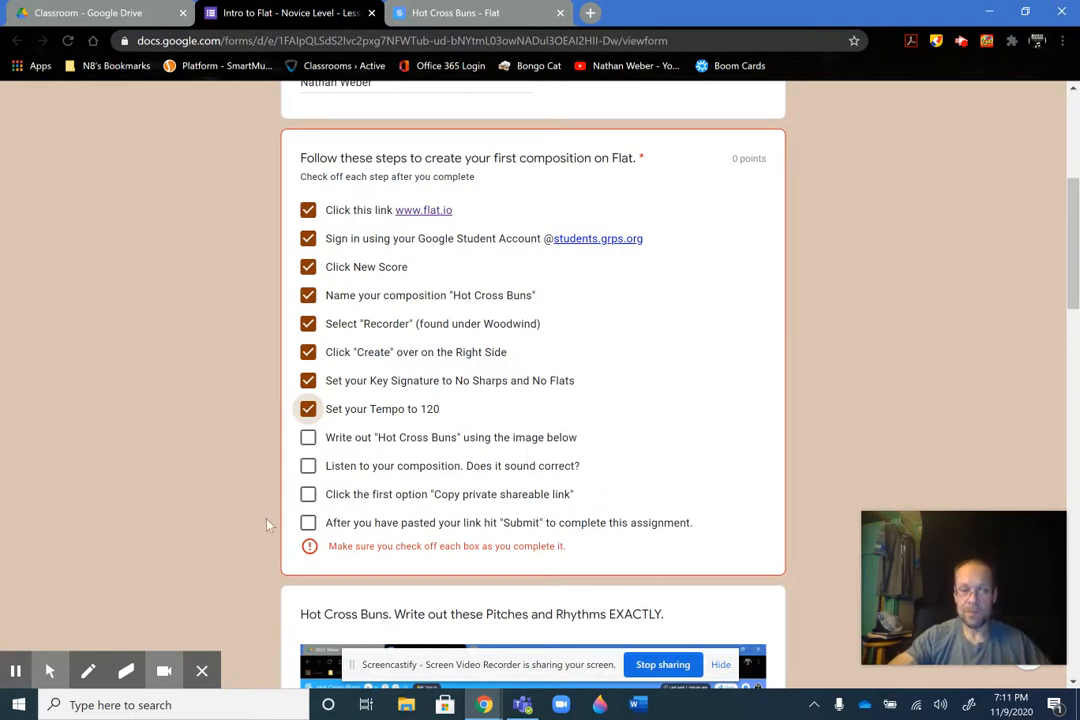
Examine the enlarged Hot Cross Buns reference image in the form, reading the pitches and rhythms measure by measure
{"action": "left_click_drag", "start_coordinate": [1071, 245], "coordinate": [1071, 327]}
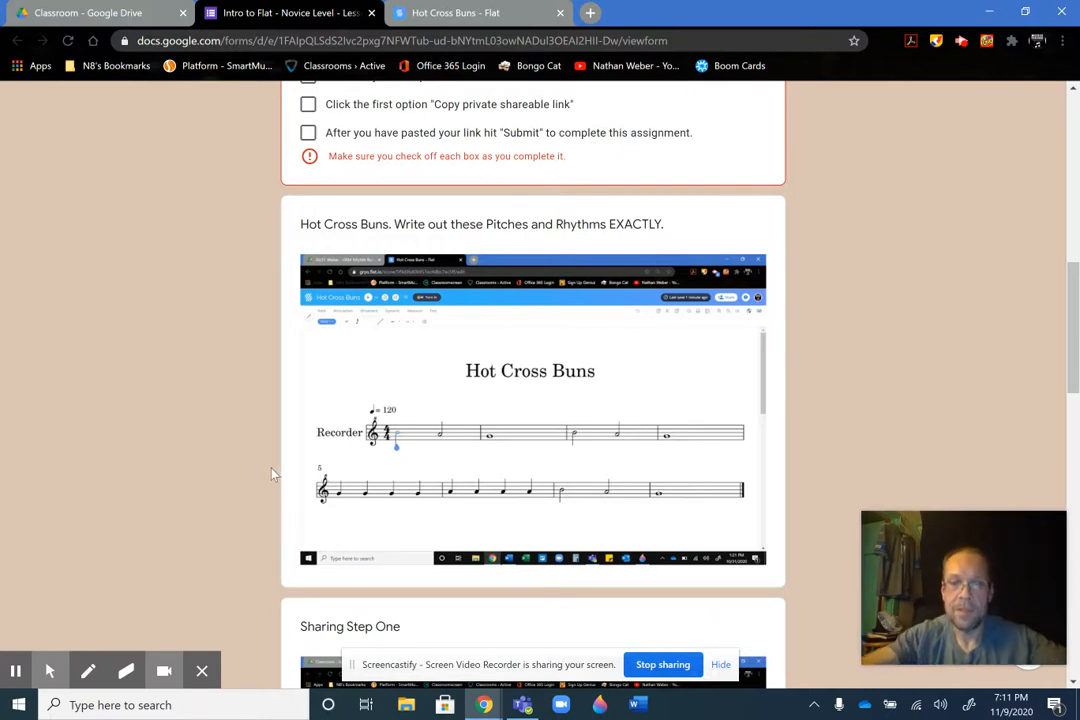
{"action": "scroll", "coordinate": [561, 284], "scroll_direction": "up", "scroll_amount": 3}
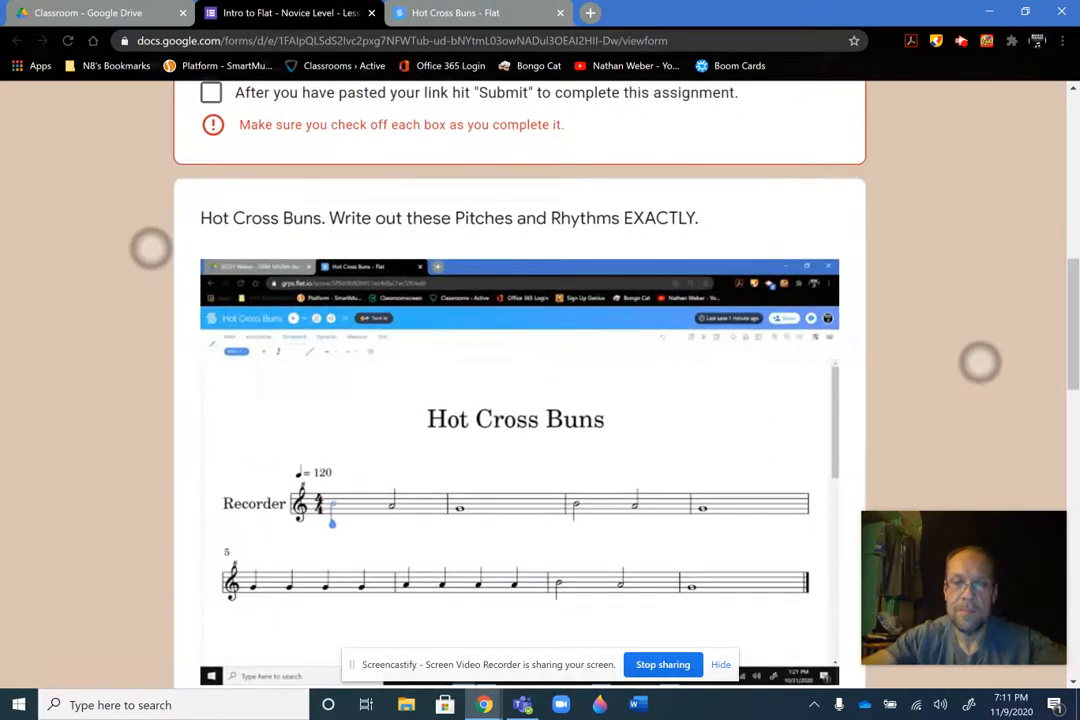
{"action": "scroll", "coordinate": [565, 305], "scroll_direction": "up", "scroll_amount": 5}
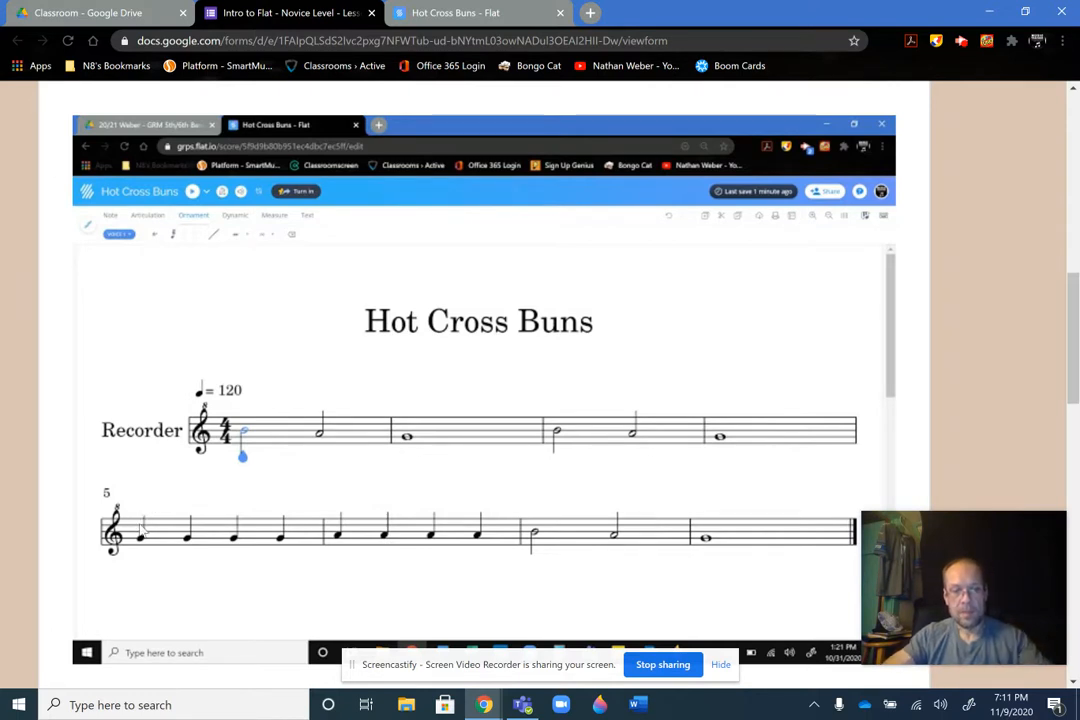
{"action": "key", "text": "alt+f"}
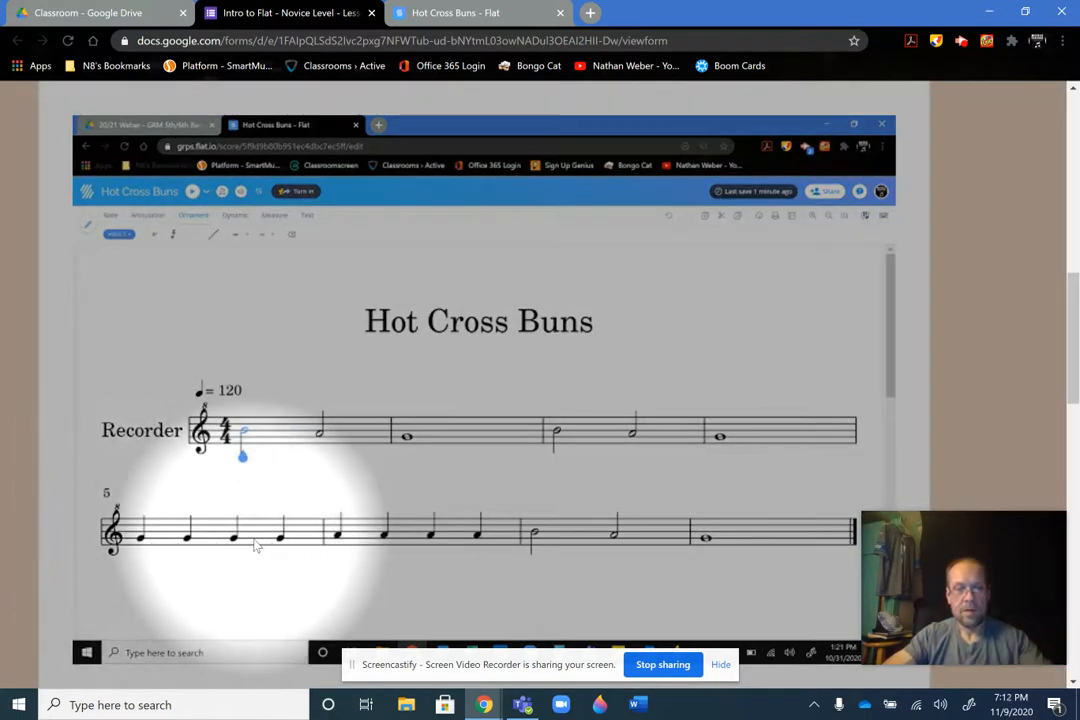
{"action": "key", "text": "alt+f"}
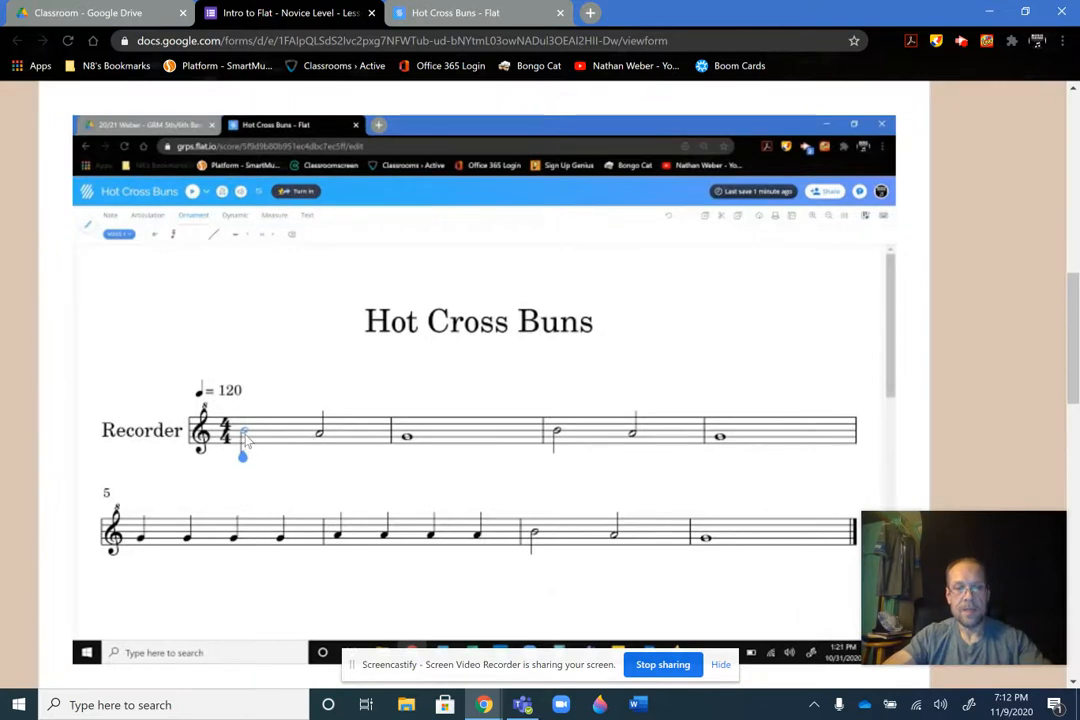
{"action": "key", "text": "alt+f"}
{"action": "key", "text": "alt+f"}
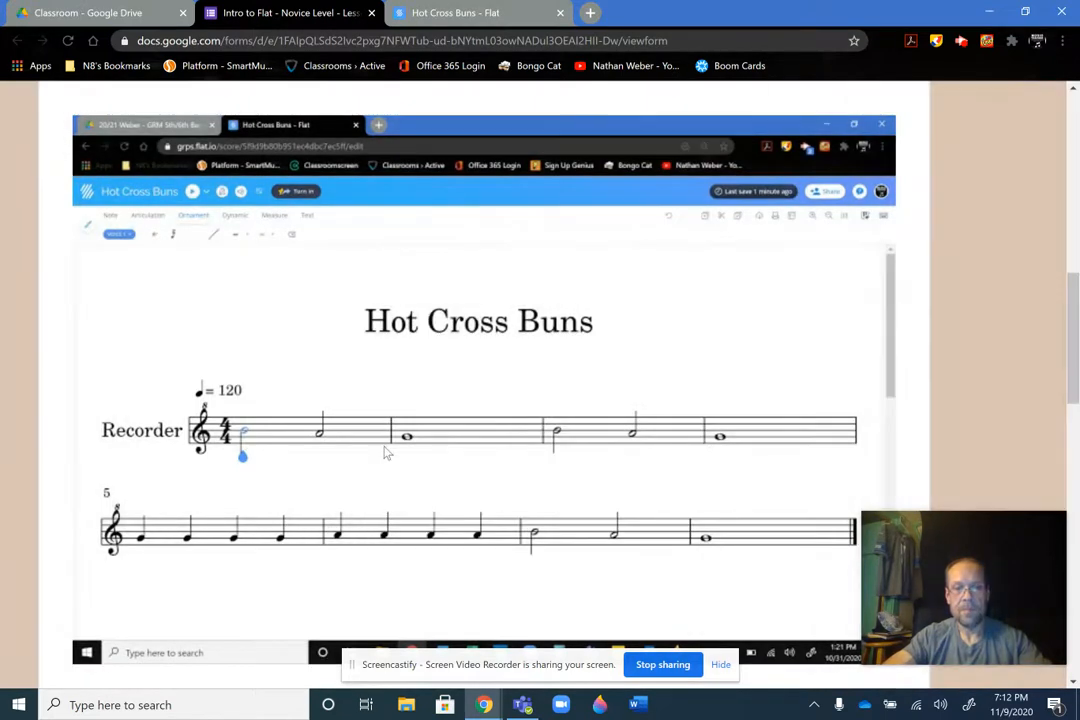
{"action": "key", "text": "alt+f"}
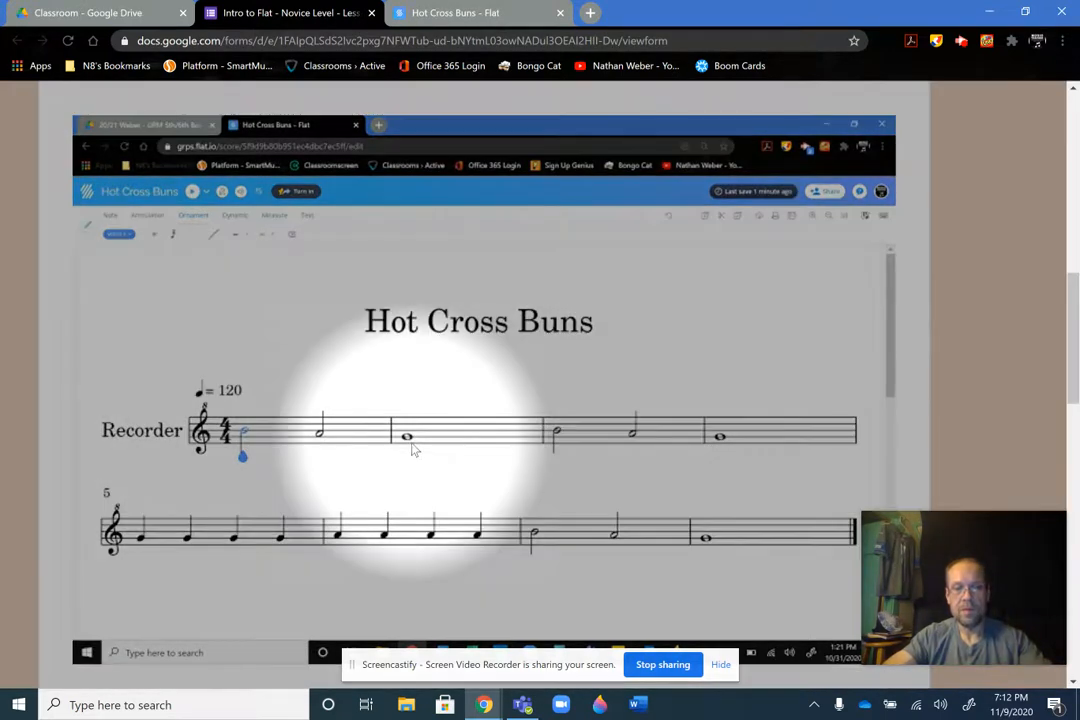
{"action": "key", "text": "alt+f"}
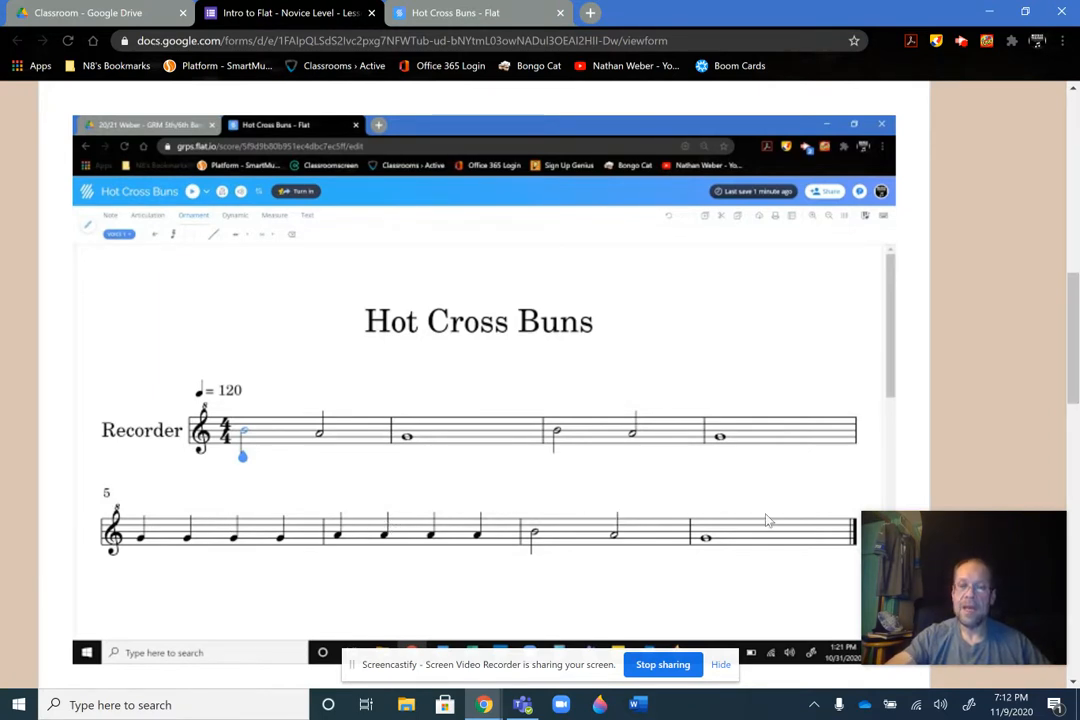
Return to the Hot Cross Buns score in Flat and insert seven measures after the first to make eight measures
{"action": "left_click", "coordinate": [462, 12]}
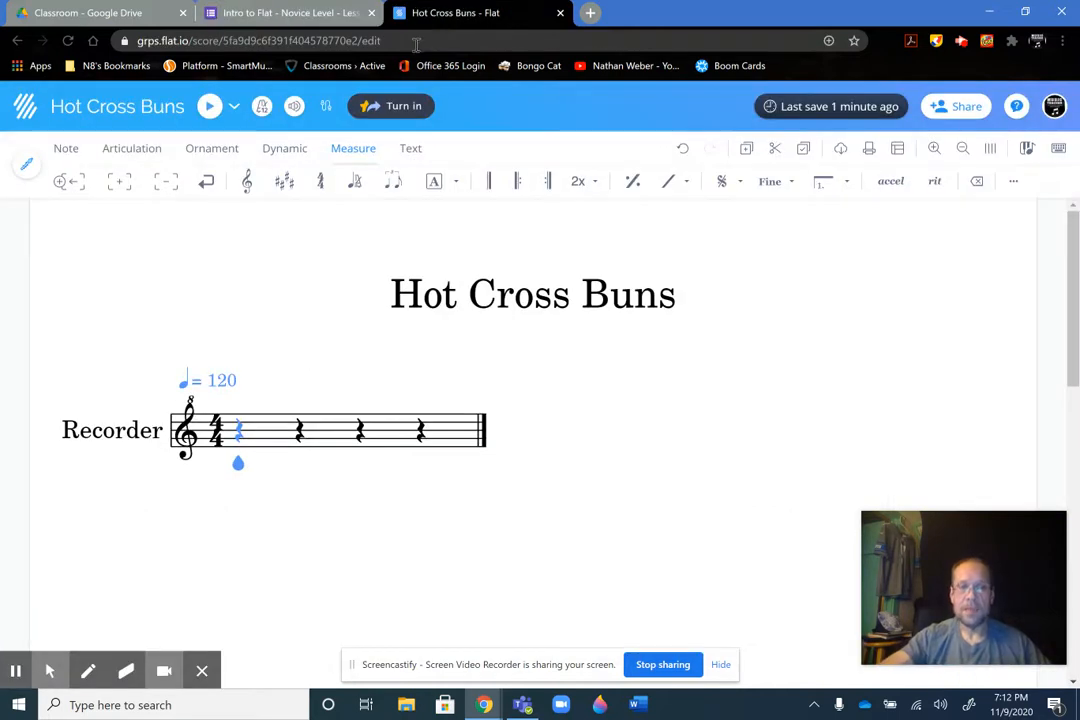
{"action": "key", "text": "alt+f"}
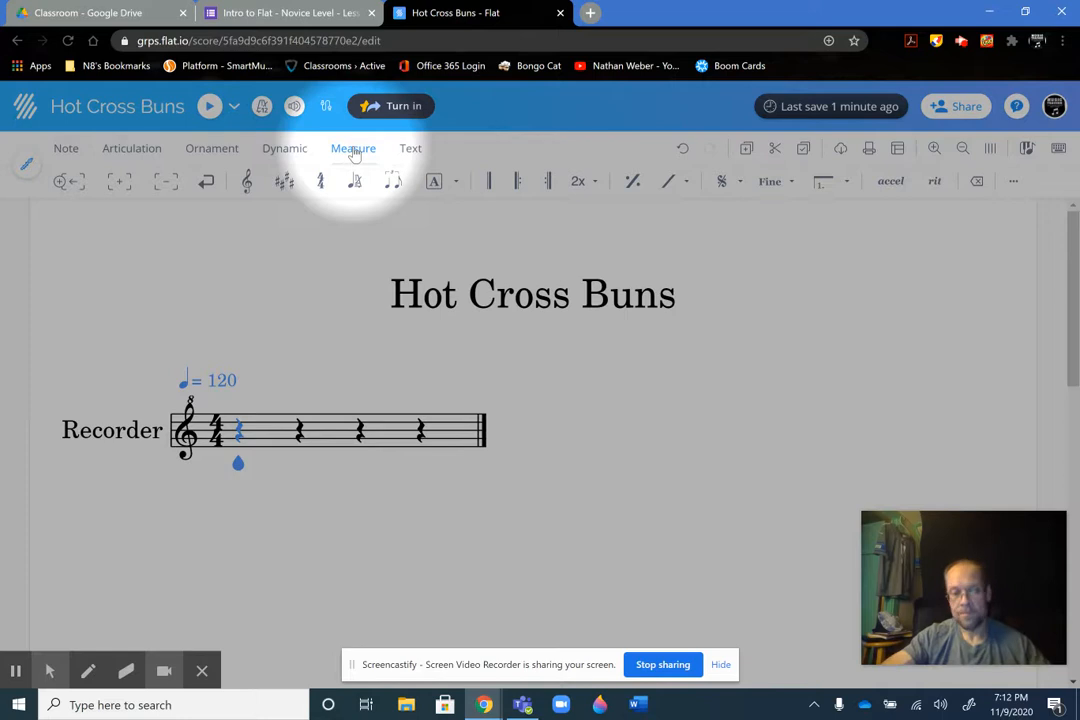
{"action": "key", "text": "alt+f"}
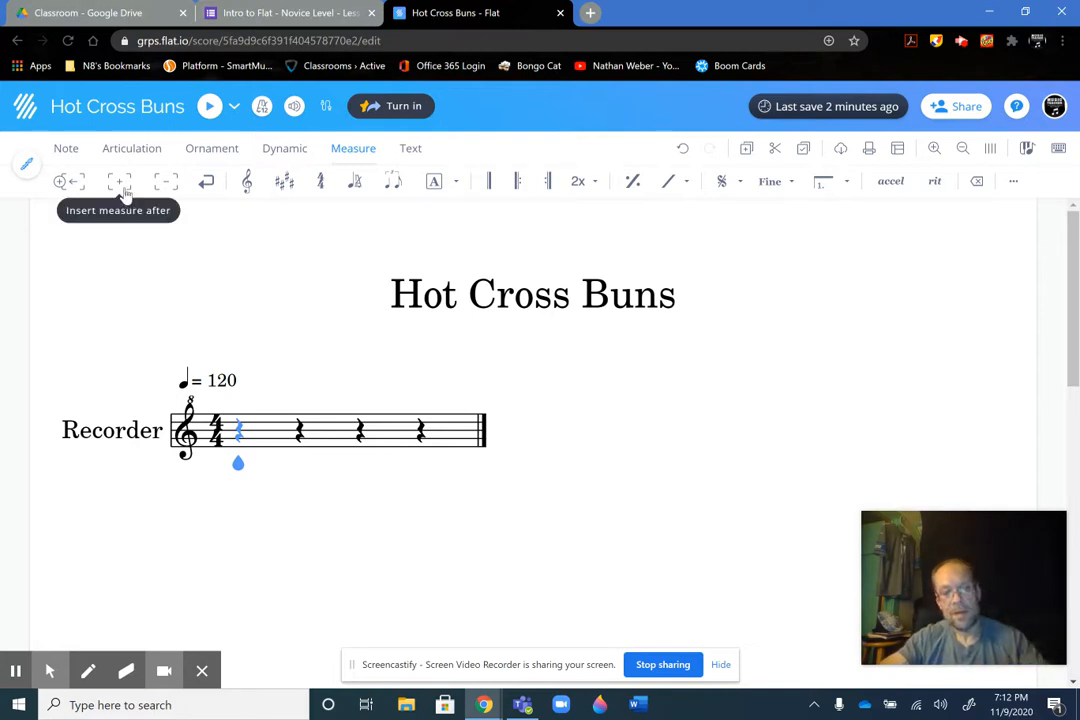
{"action": "key", "text": "alt+f"}
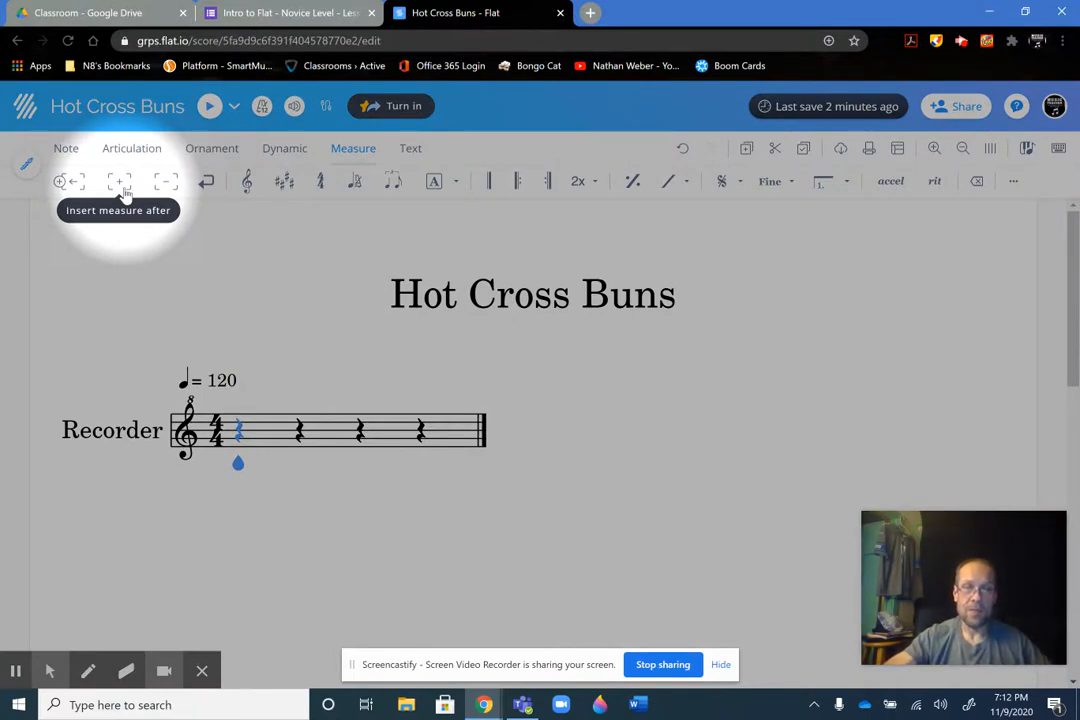
{"action": "left_click", "coordinate": [122, 190]}
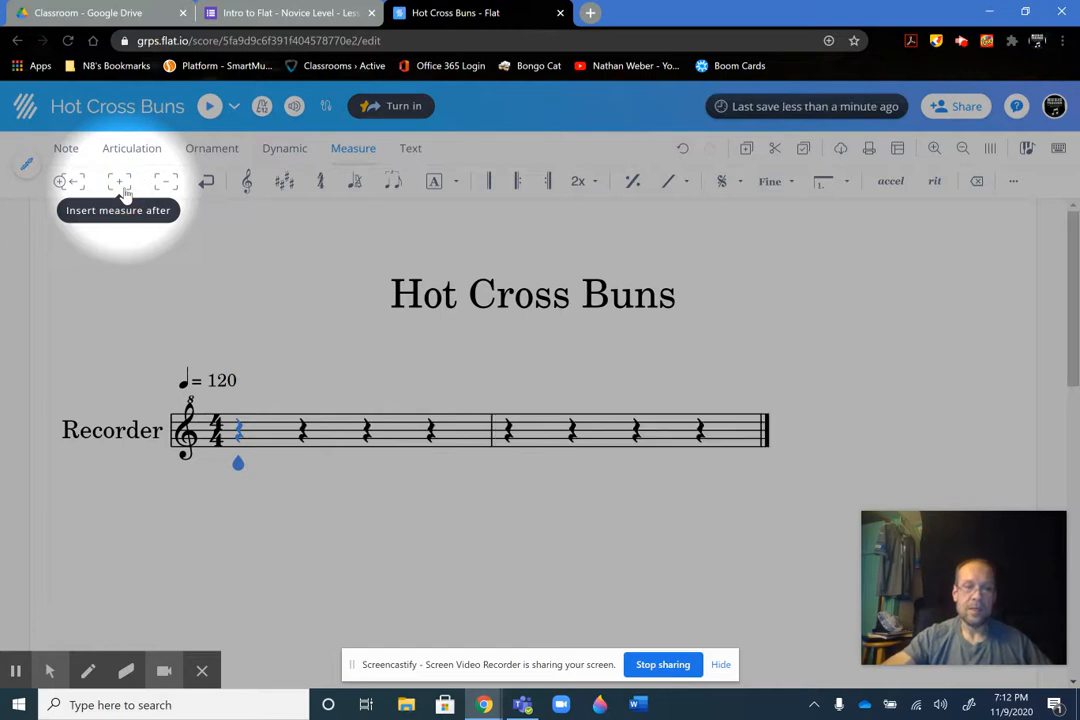
{"action": "left_click", "coordinate": [121, 188]}
{"action": "left_click", "coordinate": [121, 188]}
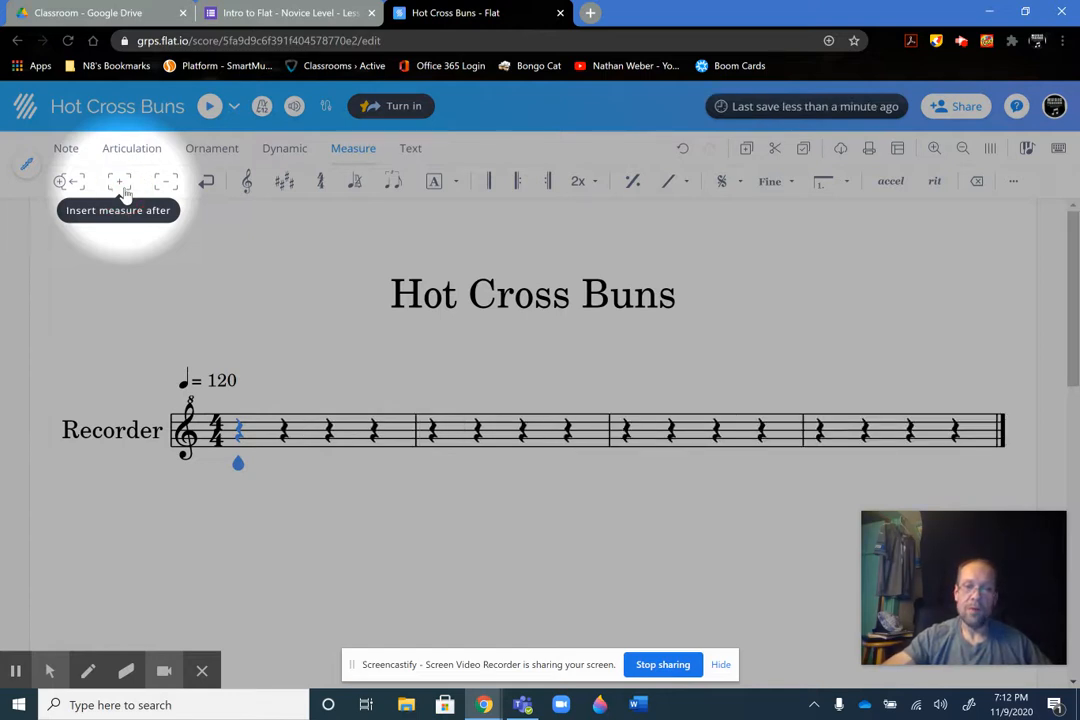
{"action": "left_click", "coordinate": [121, 188]}
{"action": "left_click", "coordinate": [121, 188]}
{"action": "left_click", "coordinate": [121, 188]}
{"action": "left_click", "coordinate": [121, 188]}
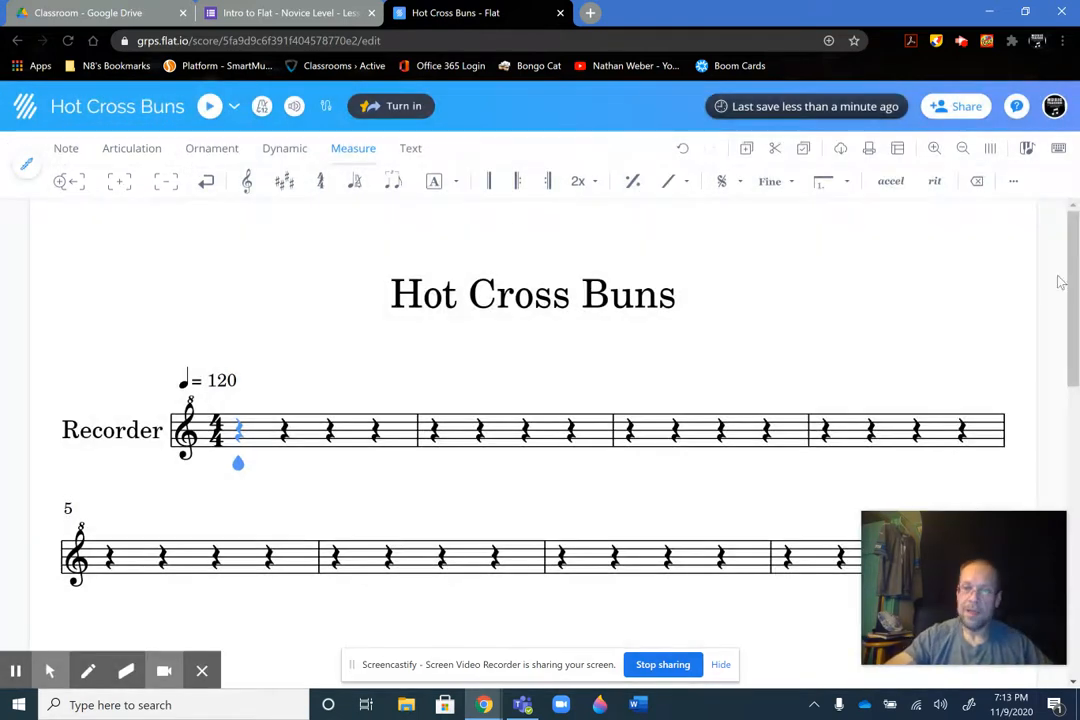
{"action": "left_click_drag", "start_coordinate": [1073, 265], "coordinate": [1076, 323]}
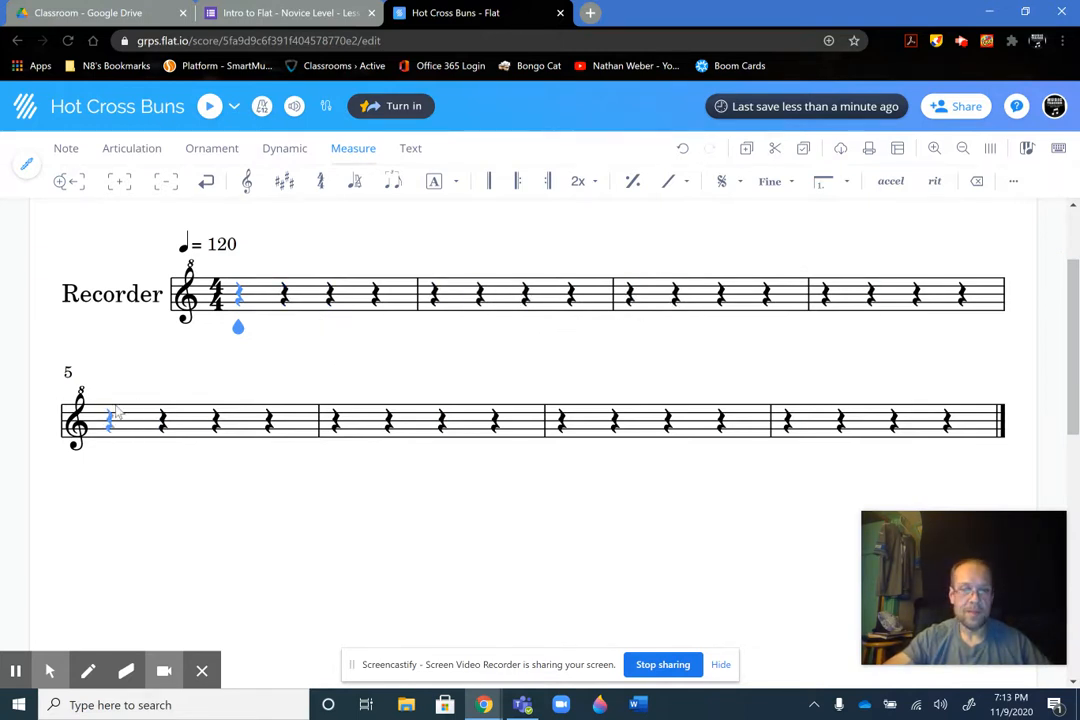
{"action": "key", "text": "alt+f"}
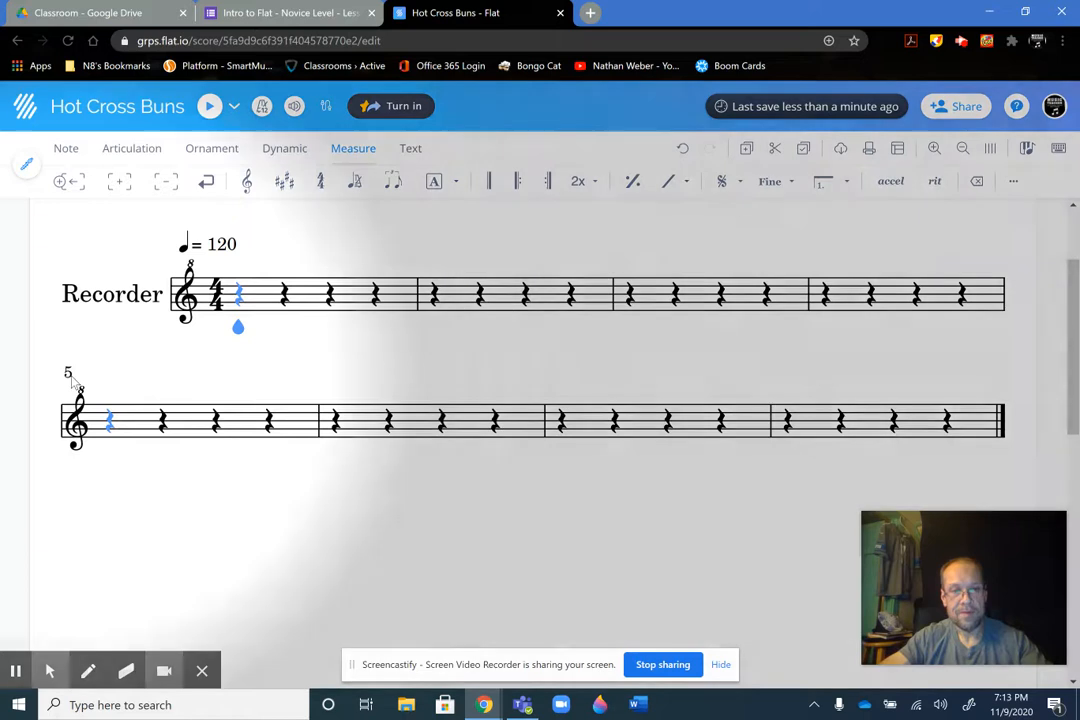
{"action": "key", "text": "alt+f"}
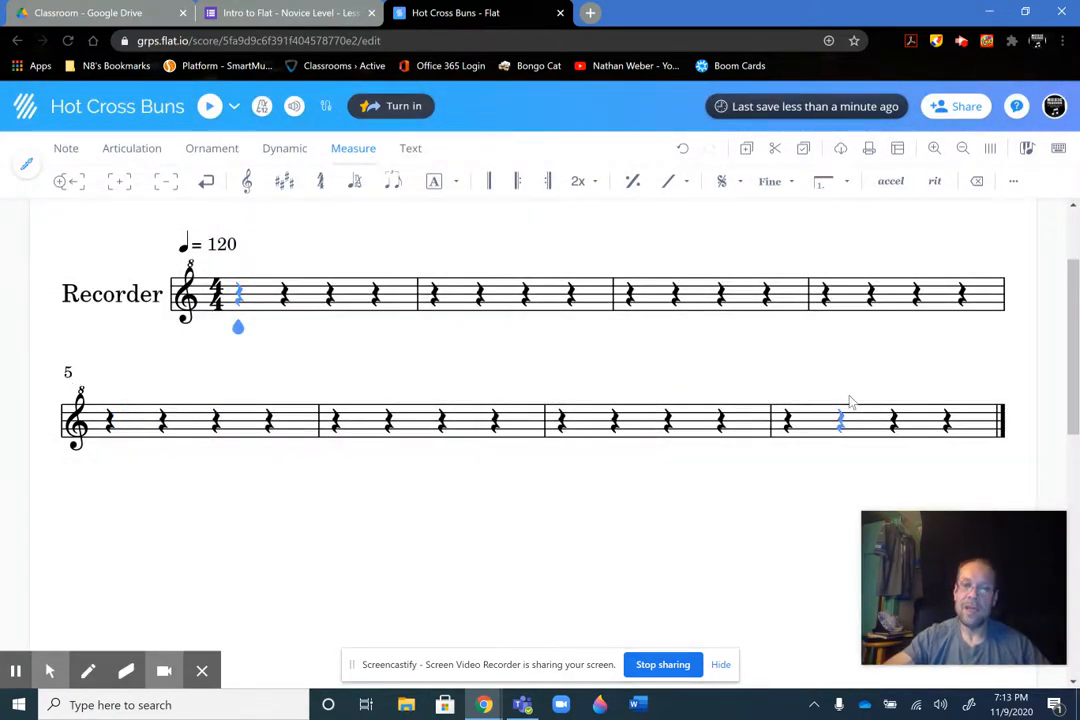
Check the first measure of the form's reference image and bring up the note tools for the score in Flat
{"action": "left_click", "coordinate": [283, 20]}
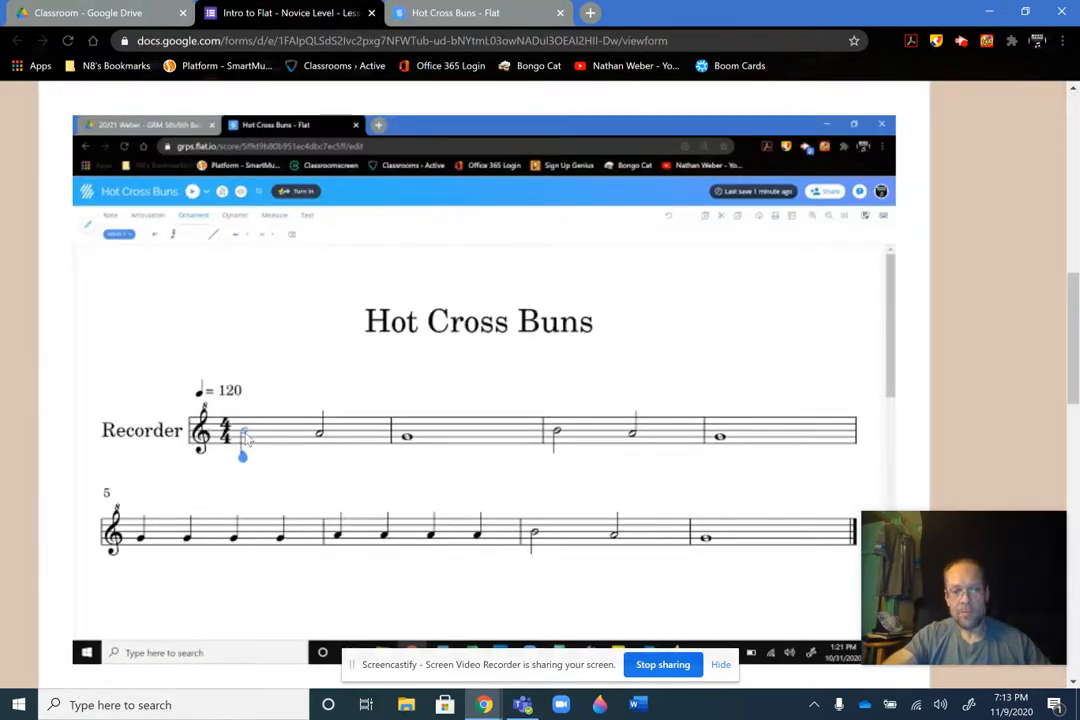
{"action": "key", "text": "alt+f"}
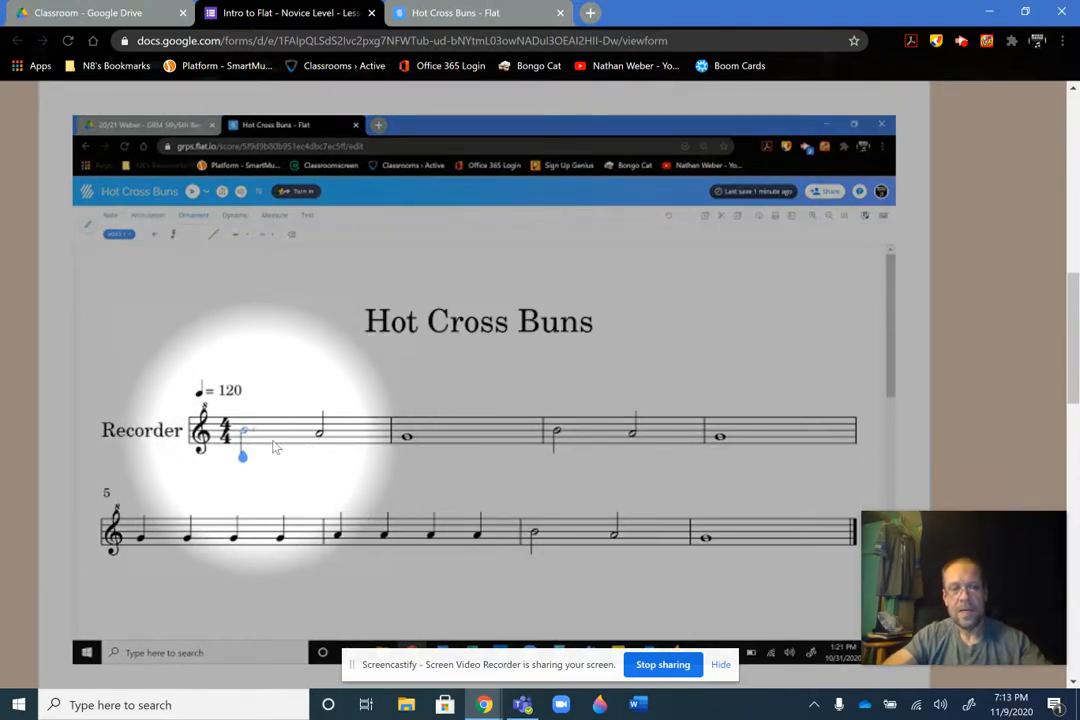
{"action": "key", "text": "alt+f"}
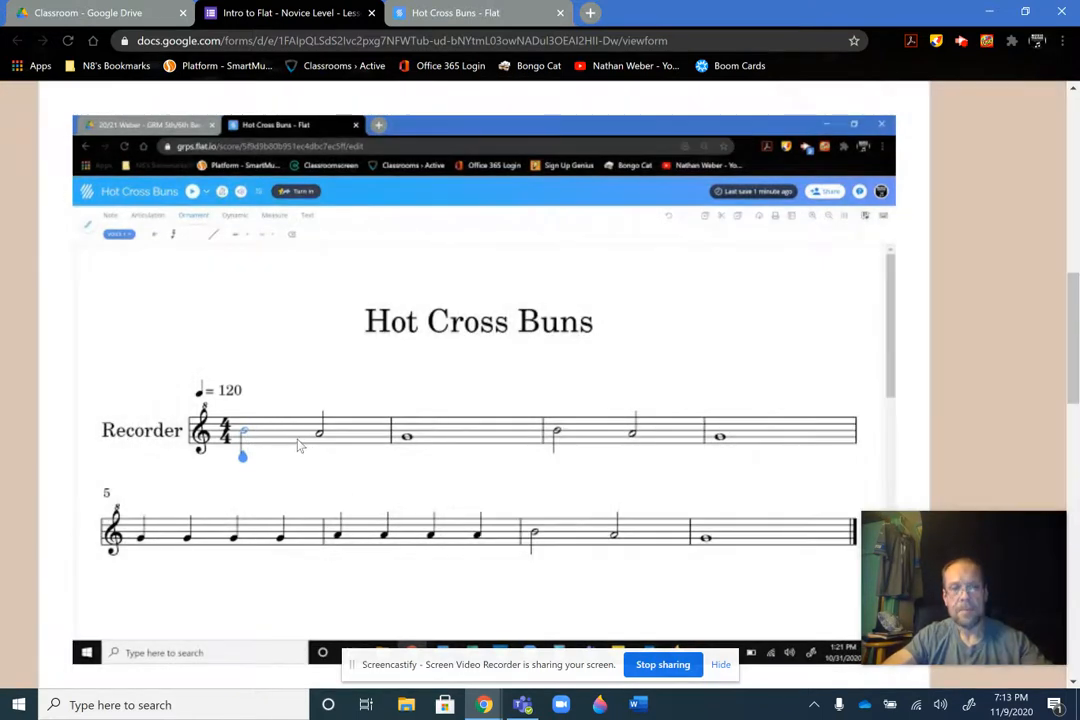
{"action": "left_click", "coordinate": [478, 13]}
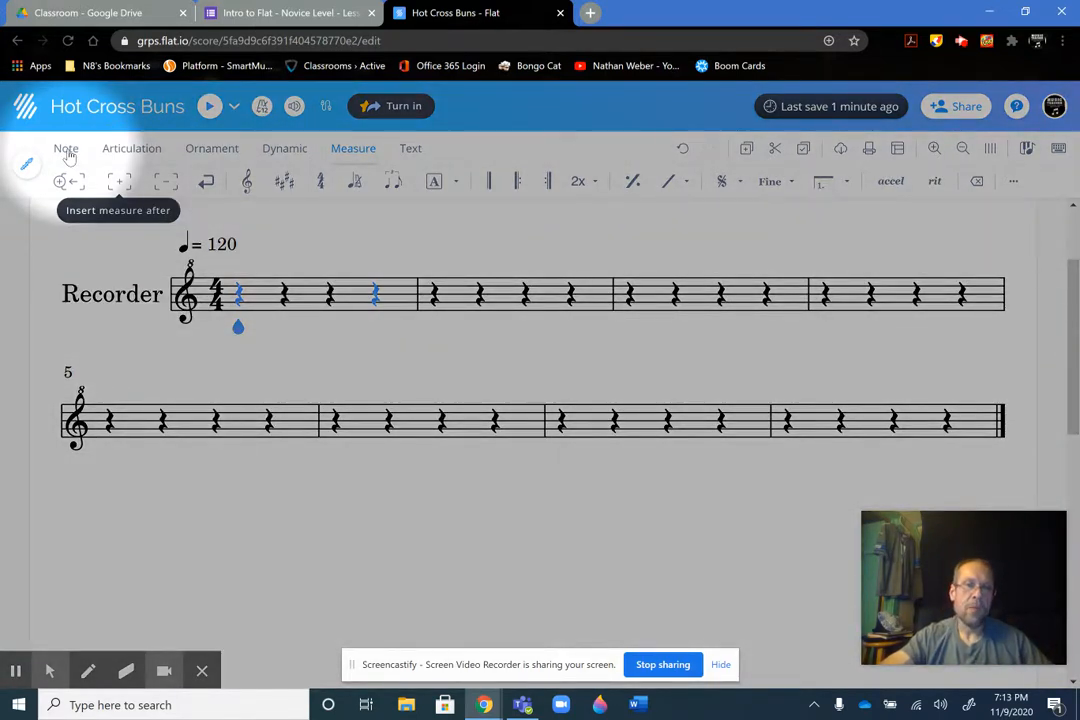
{"action": "left_click", "coordinate": [66, 151]}
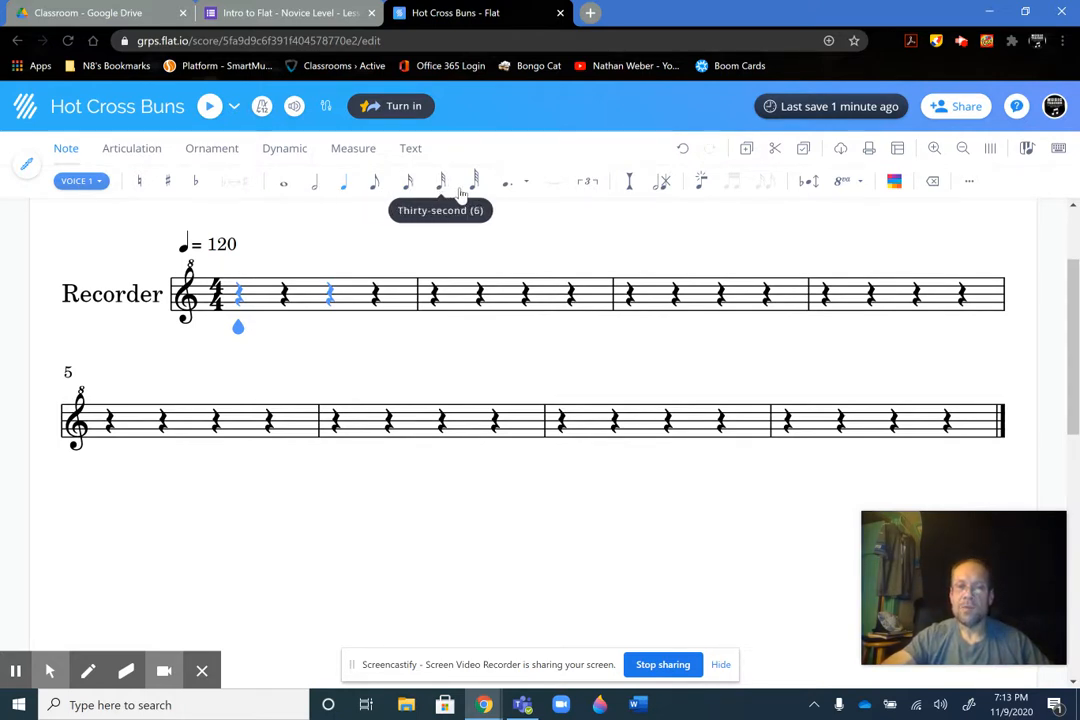
Try the half duration on the first rest of measure 2 and set it back to a quarter
{"action": "key", "text": "Right"}
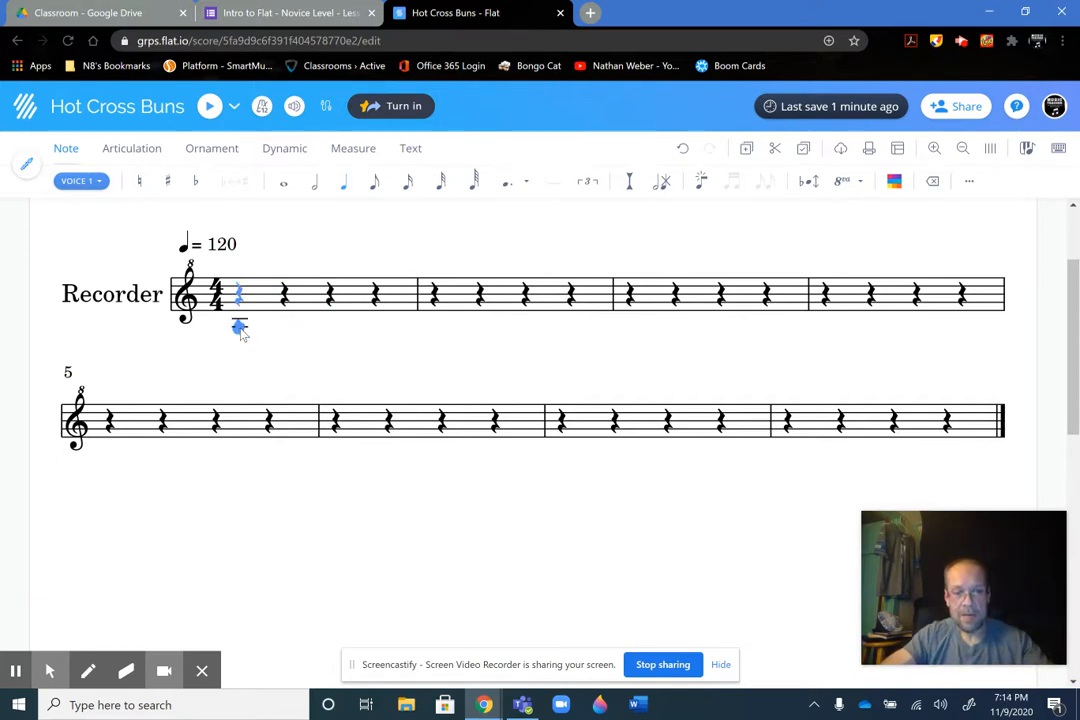
{"action": "key", "text": "alt+f"}
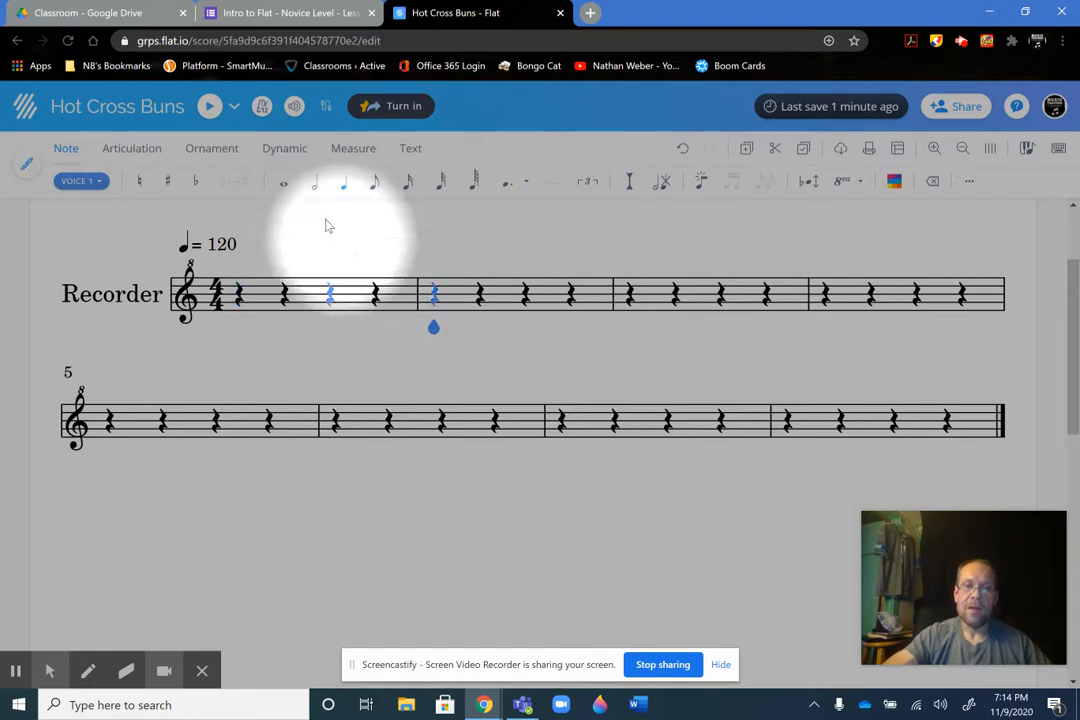
{"action": "left_click", "coordinate": [313, 190]}
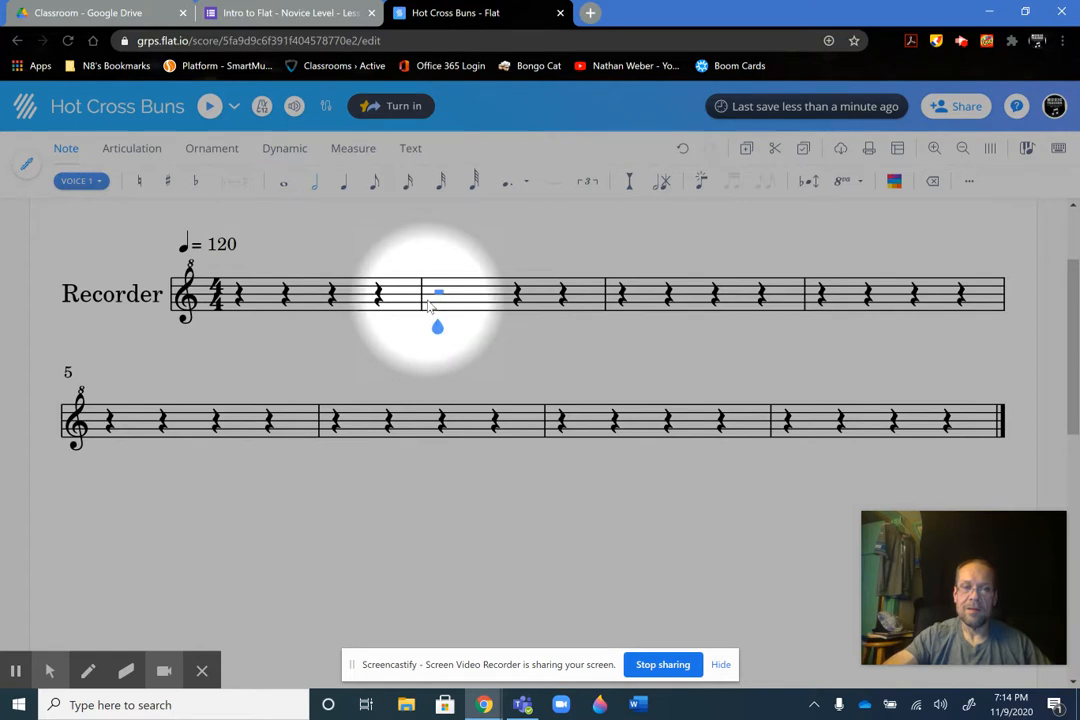
{"action": "left_click", "coordinate": [344, 182]}
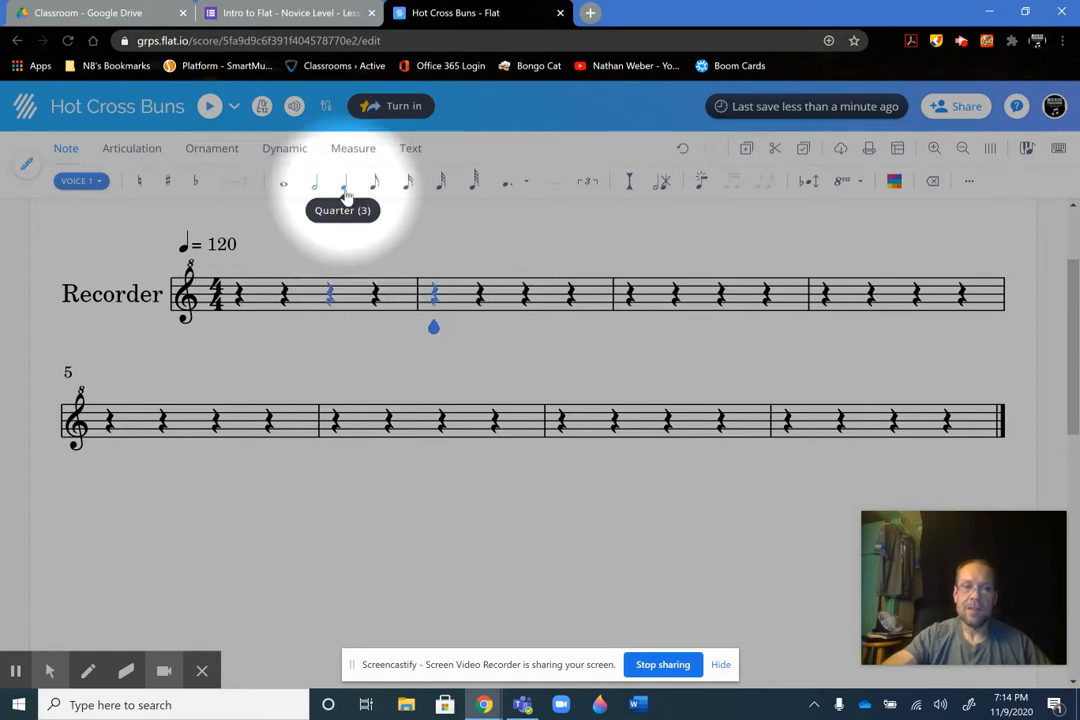
Enter a half note B and a half note A in measure 1, following the form's reference image
{"action": "left_click", "coordinate": [238, 294]}
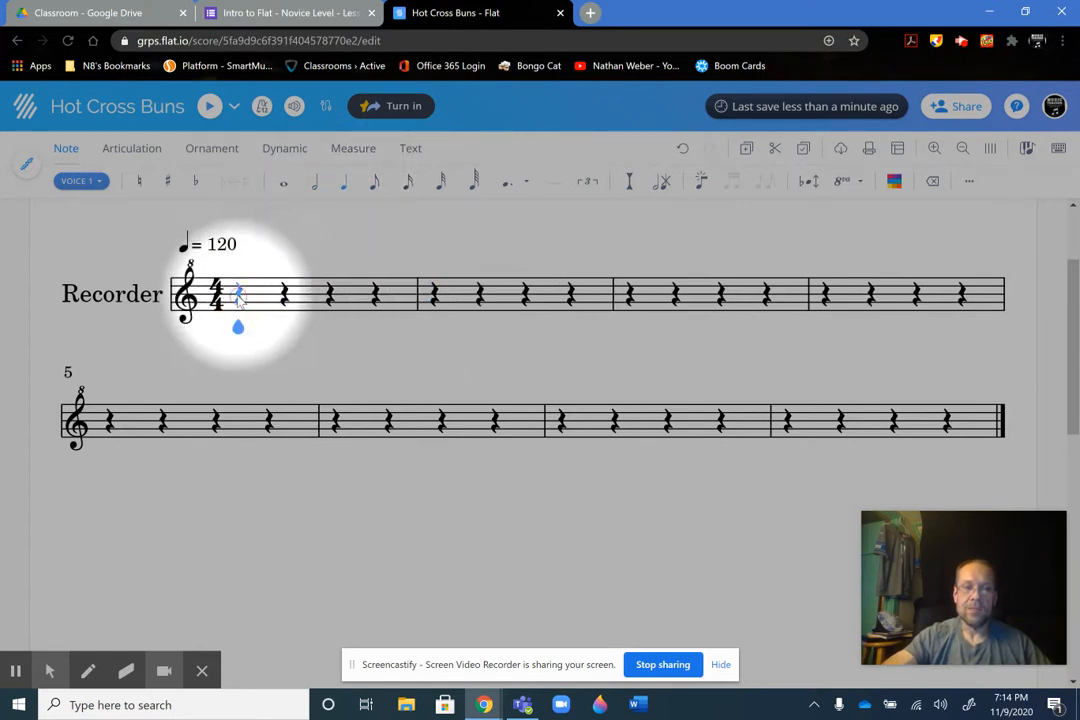
{"action": "left_click", "coordinate": [283, 11]}
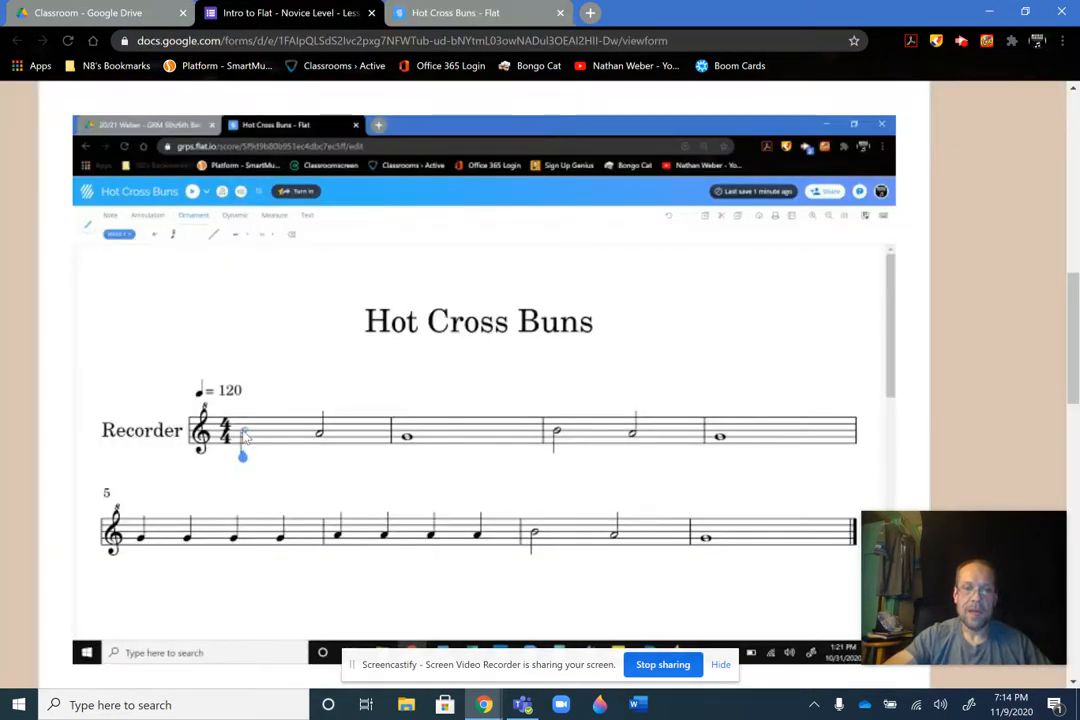
{"action": "left_click", "coordinate": [446, 11]}
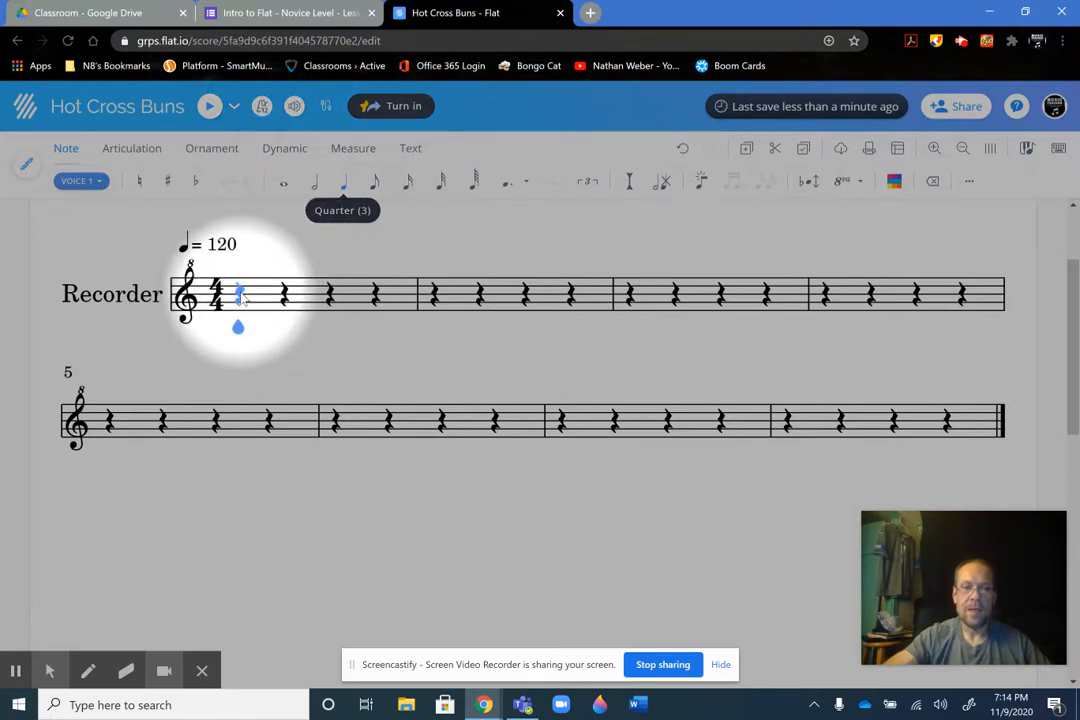
{"action": "left_click", "coordinate": [314, 181]}
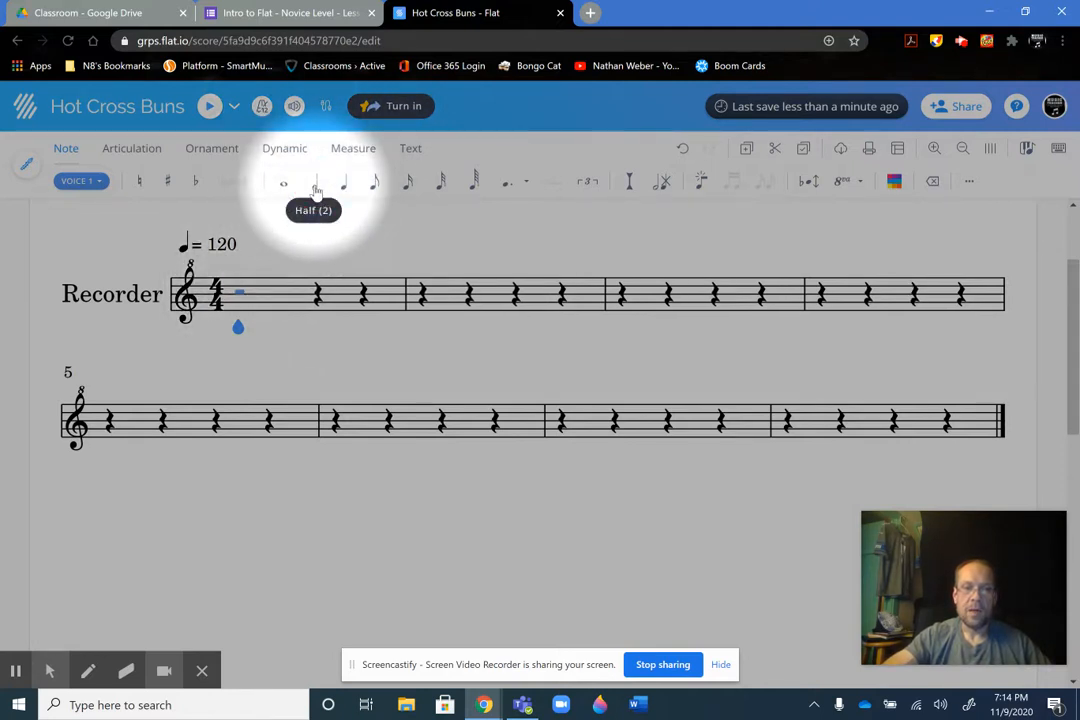
{"action": "left_click", "coordinate": [240, 299]}
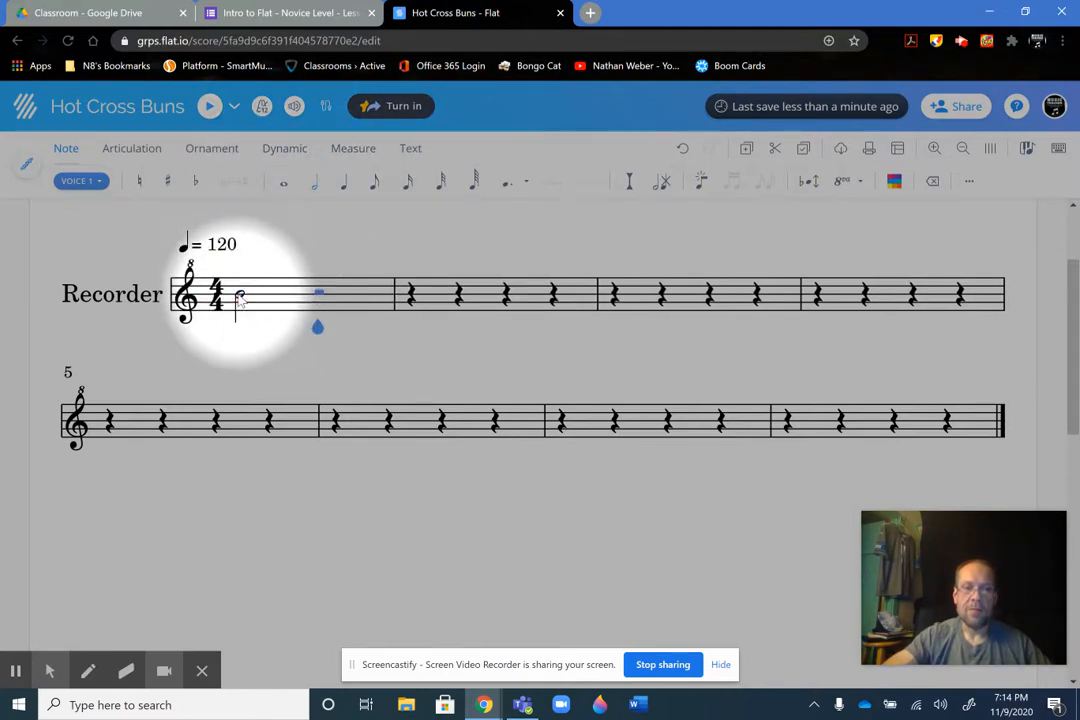
{"action": "left_click", "coordinate": [321, 301]}
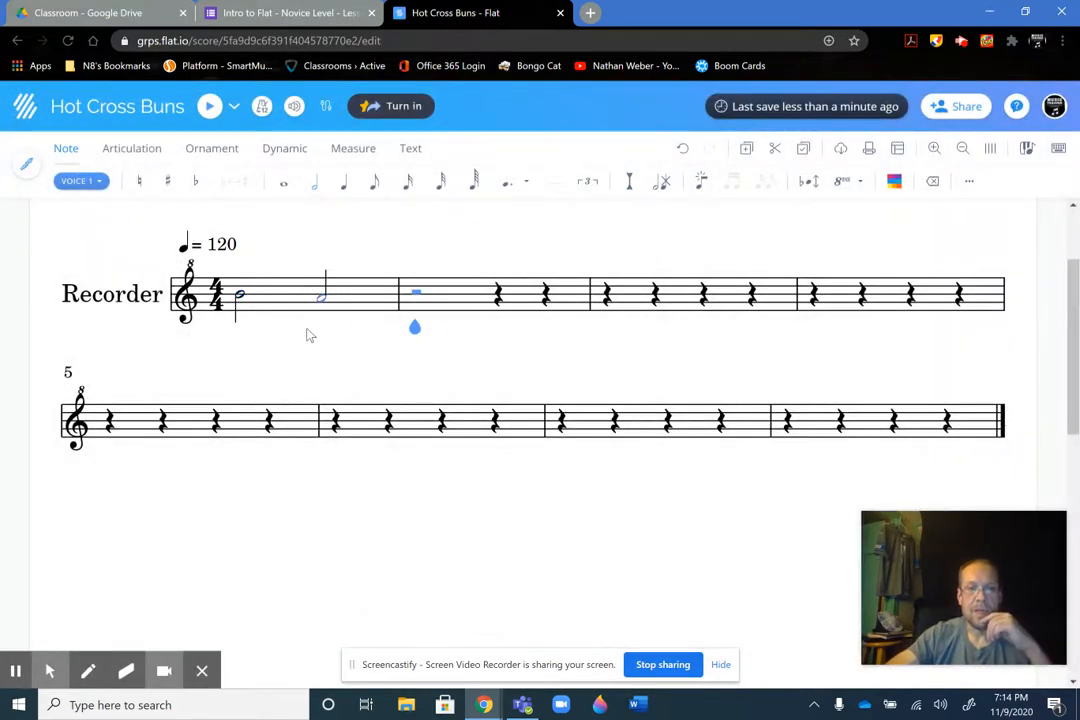
Select the half note A in measure 1 of the Recorder staff
{"action": "left_click", "coordinate": [324, 299]}
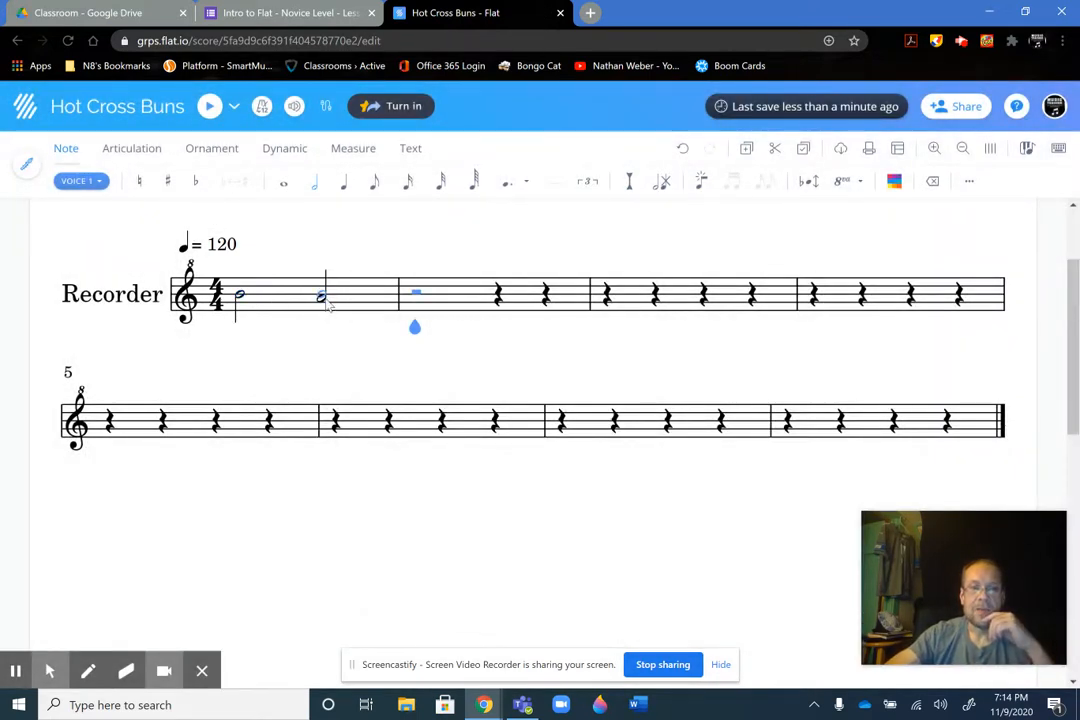
{"action": "left_click", "coordinate": [324, 300]}
{"action": "left_click", "coordinate": [326, 303]}
{"action": "left_click_drag", "start_coordinate": [328, 307], "coordinate": [328, 315]}
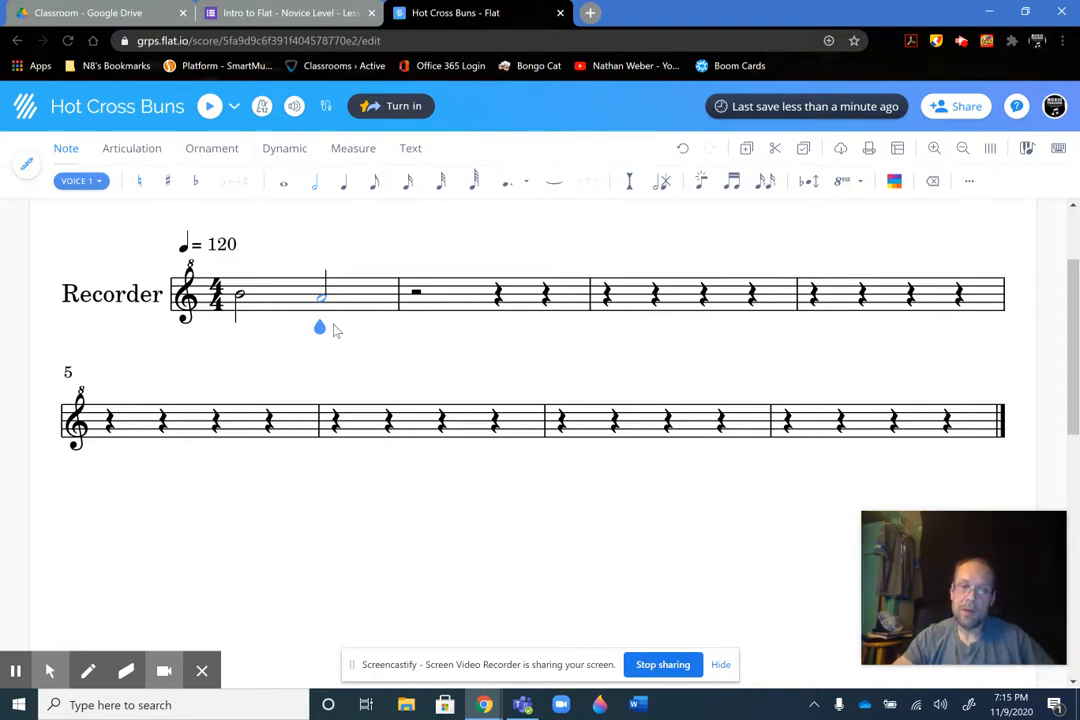
Enter a whole note G in measure 2 of the Recorder staff, following the form's reference image
{"action": "key", "text": "a"}
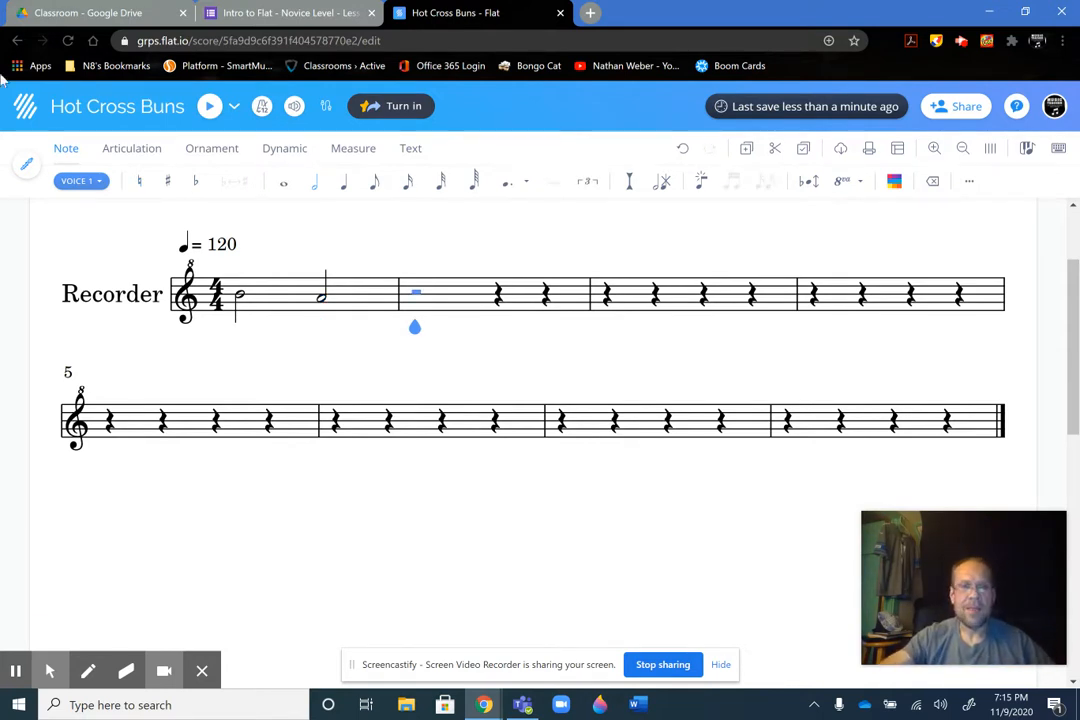
{"action": "left_click", "coordinate": [297, 22]}
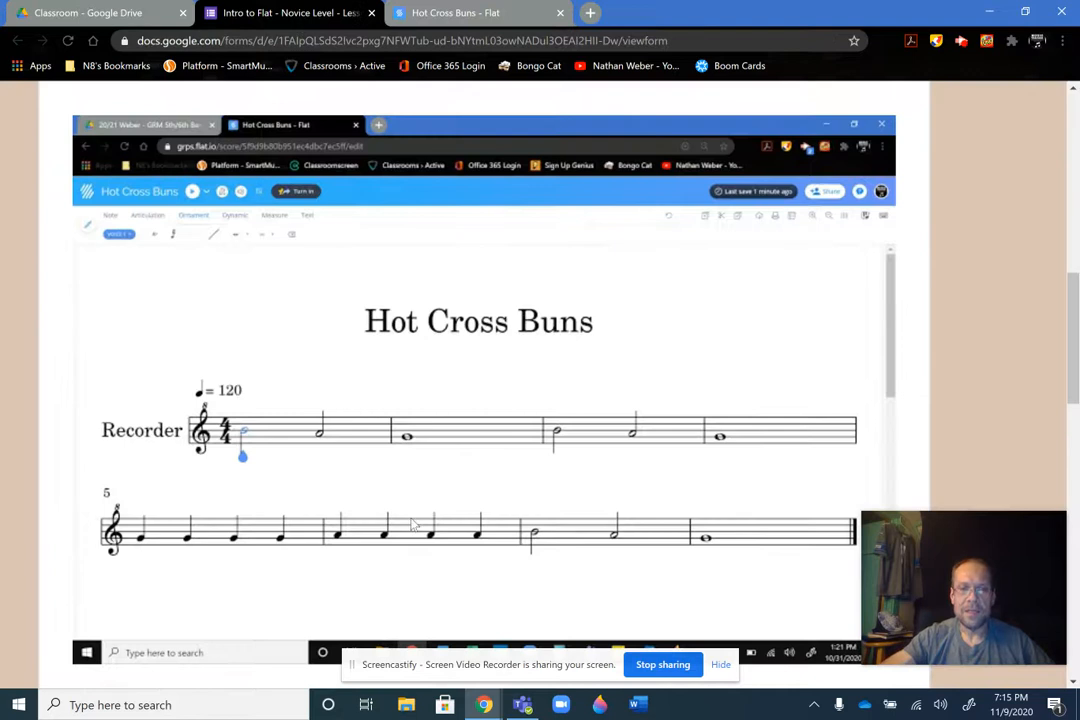
{"action": "key", "text": "alt+f"}
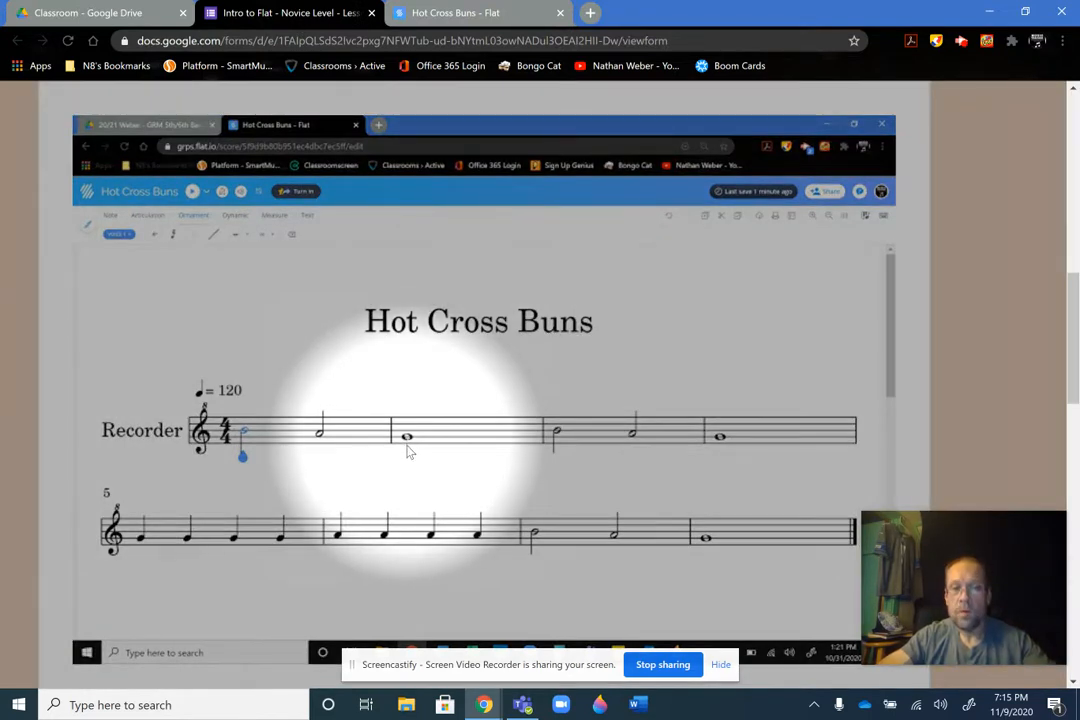
{"action": "key", "text": "alt+f"}
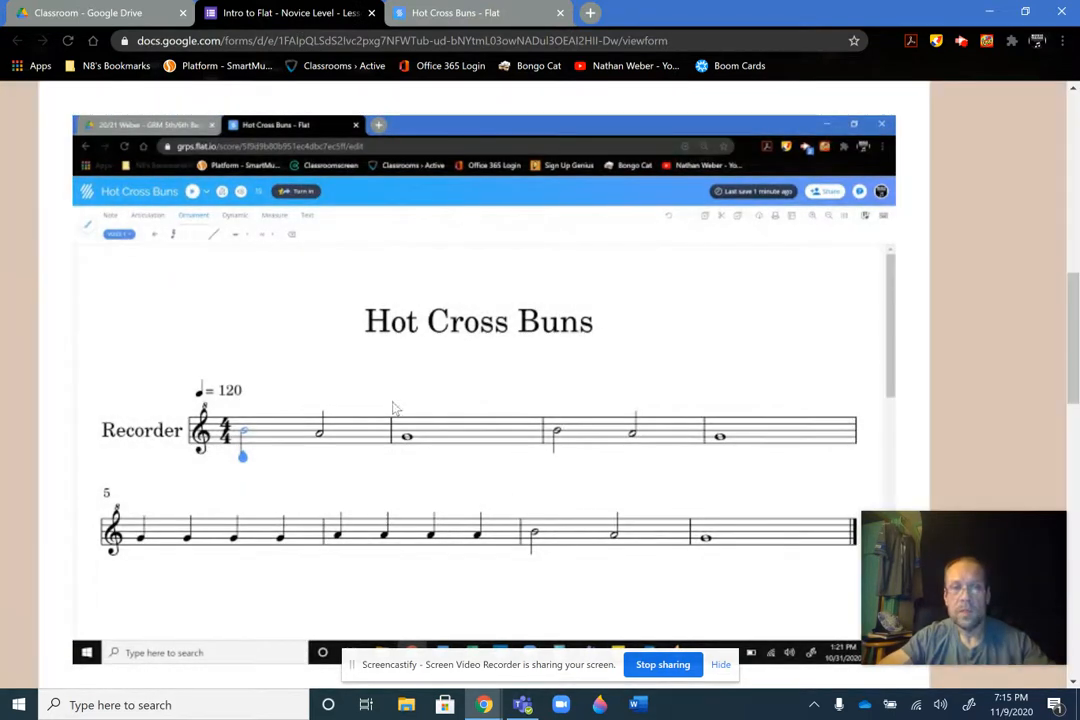
{"action": "left_click", "coordinate": [462, 12]}
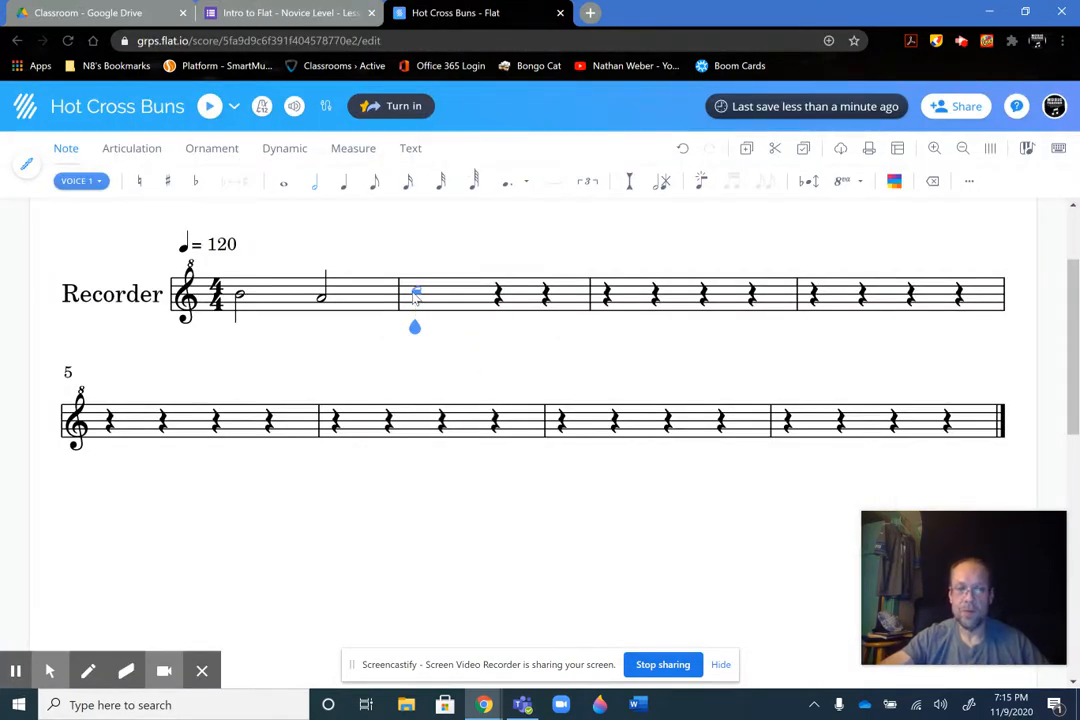
{"action": "left_click", "coordinate": [284, 190]}
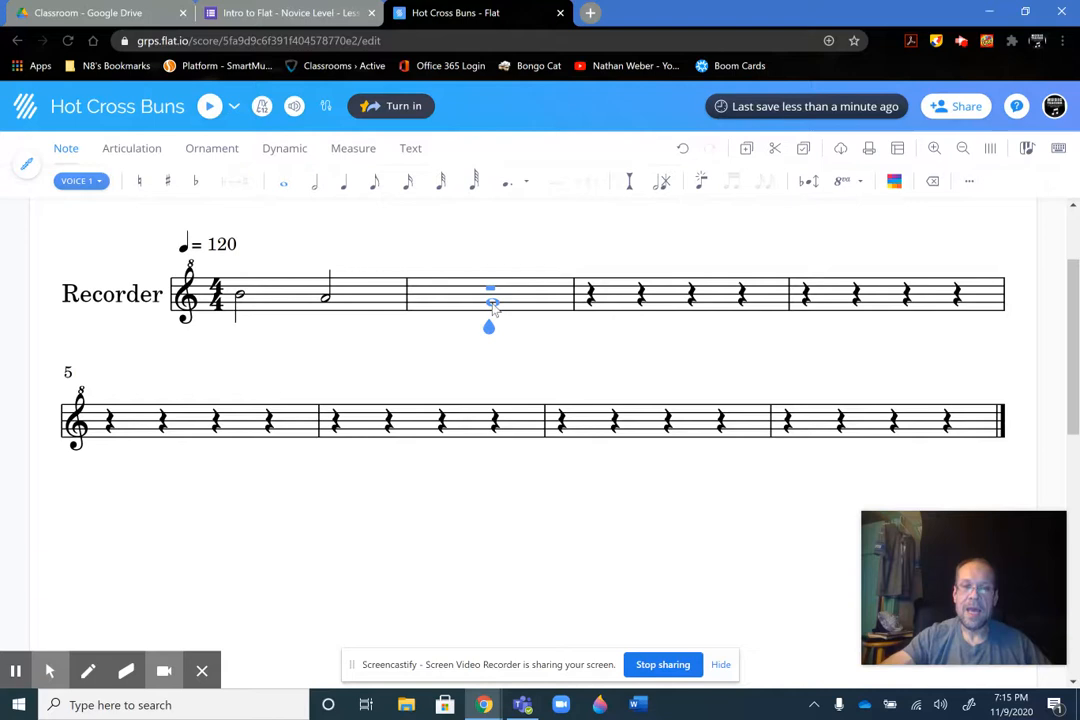
{"action": "left_click", "coordinate": [492, 305]}
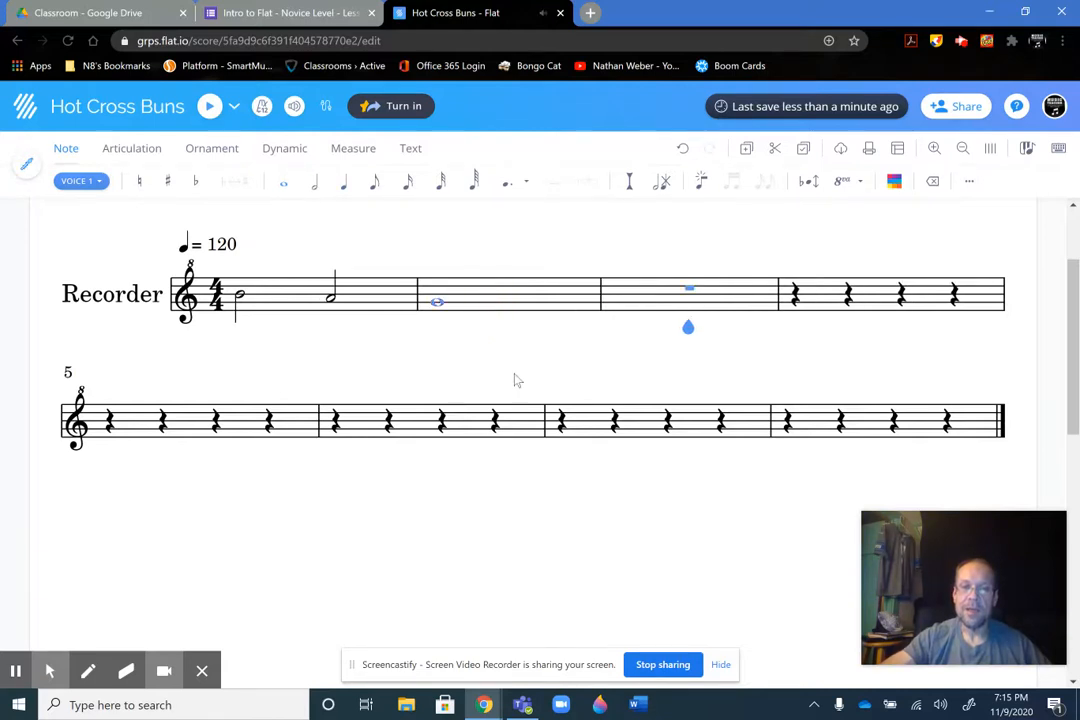
Select the first note of measure 1, play the score from there and stop the playback
{"action": "left_click", "coordinate": [439, 308]}
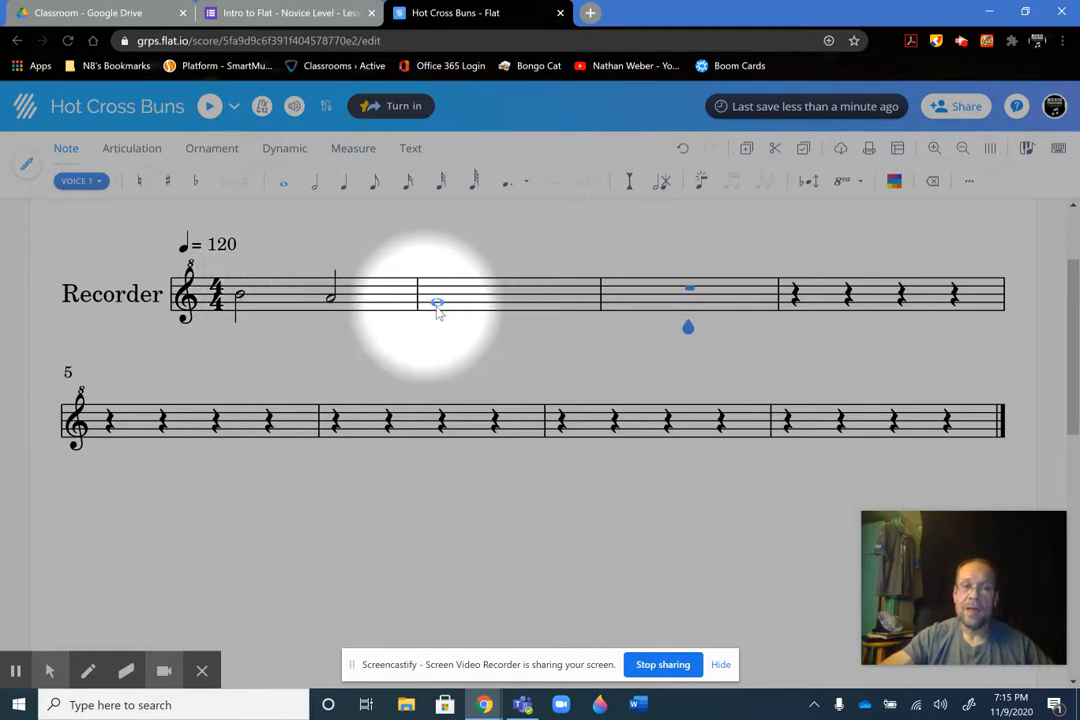
{"action": "left_click", "coordinate": [437, 304]}
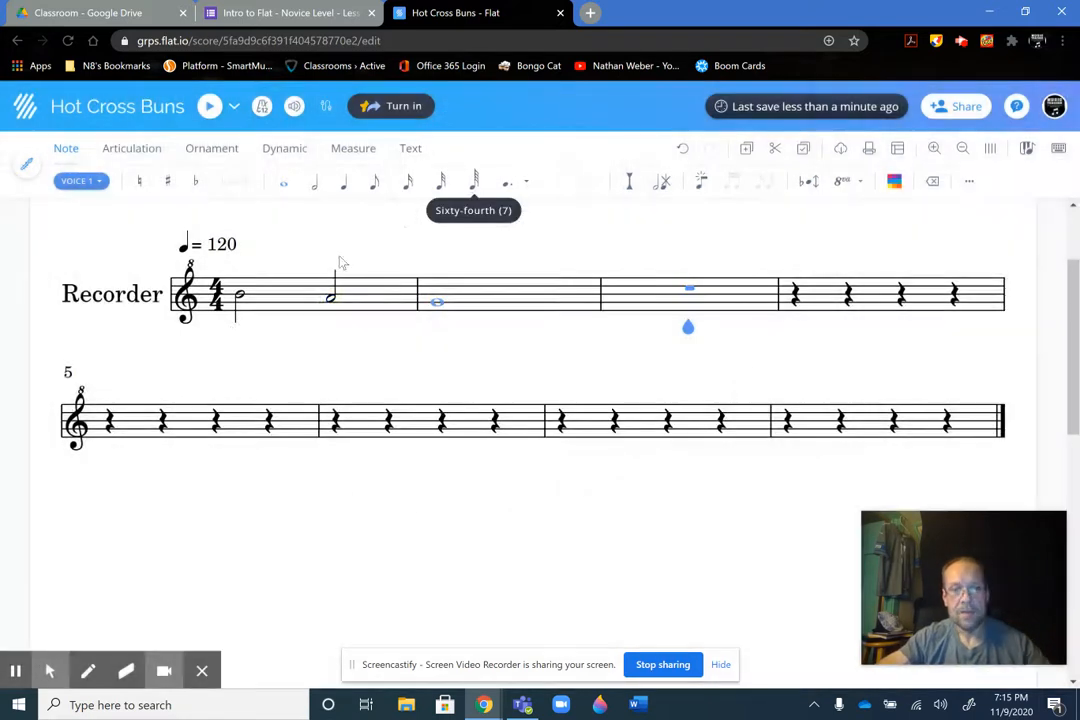
{"action": "left_click", "coordinate": [232, 314]}
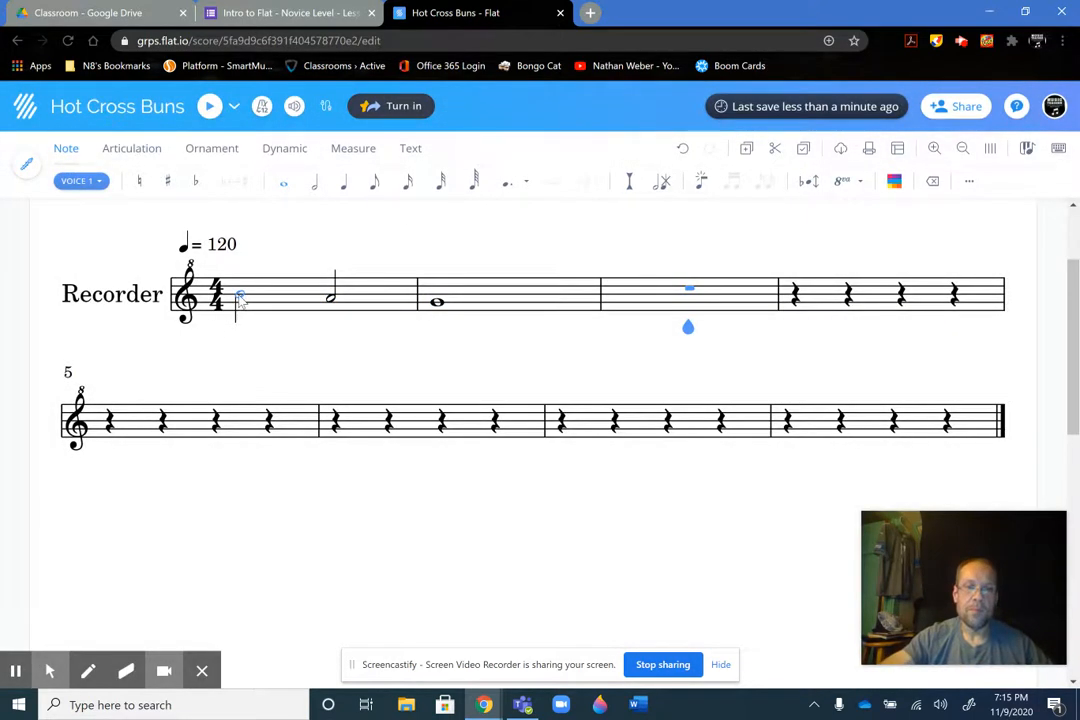
{"action": "left_click", "coordinate": [240, 300]}
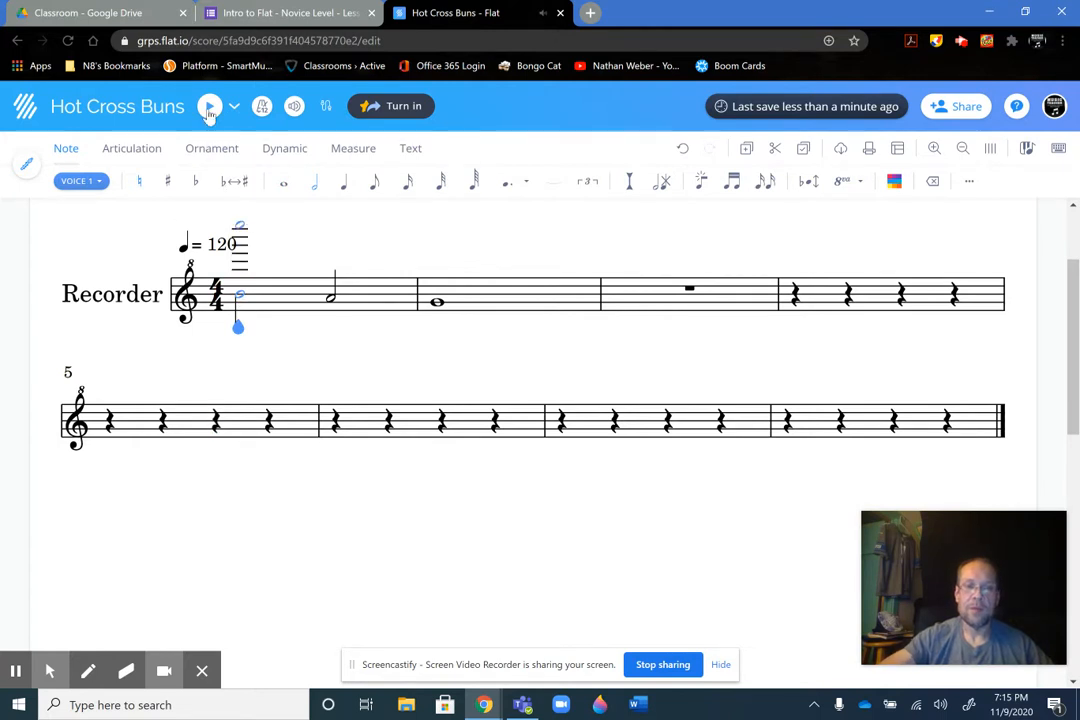
{"action": "left_click", "coordinate": [209, 107]}
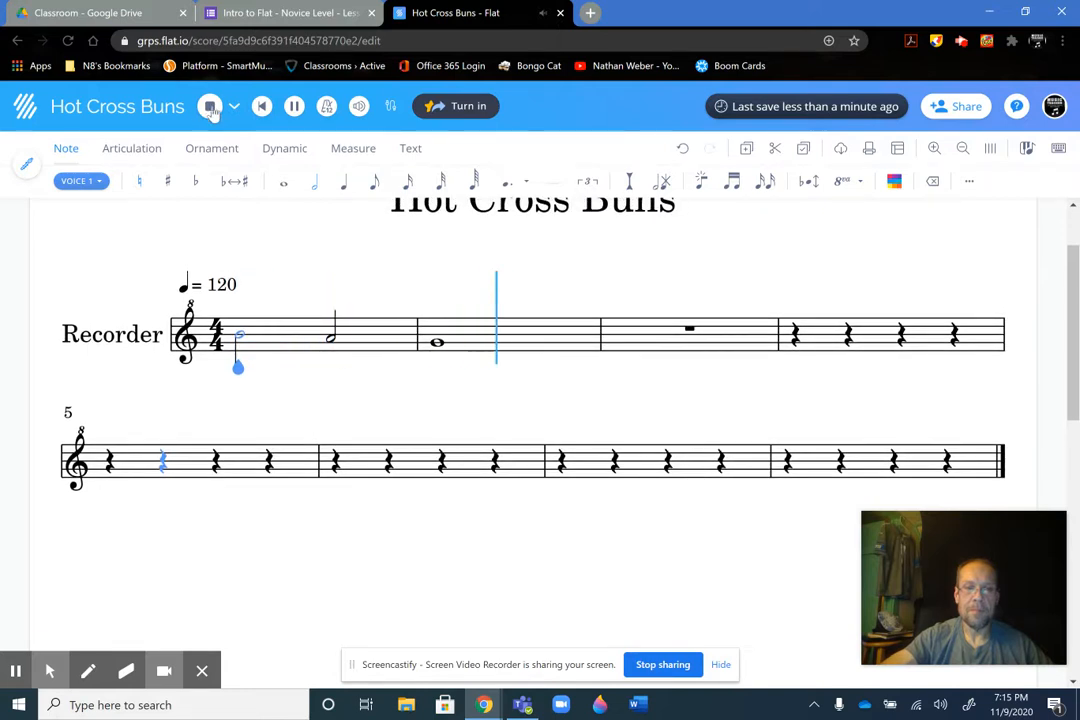
{"action": "left_click", "coordinate": [211, 107]}
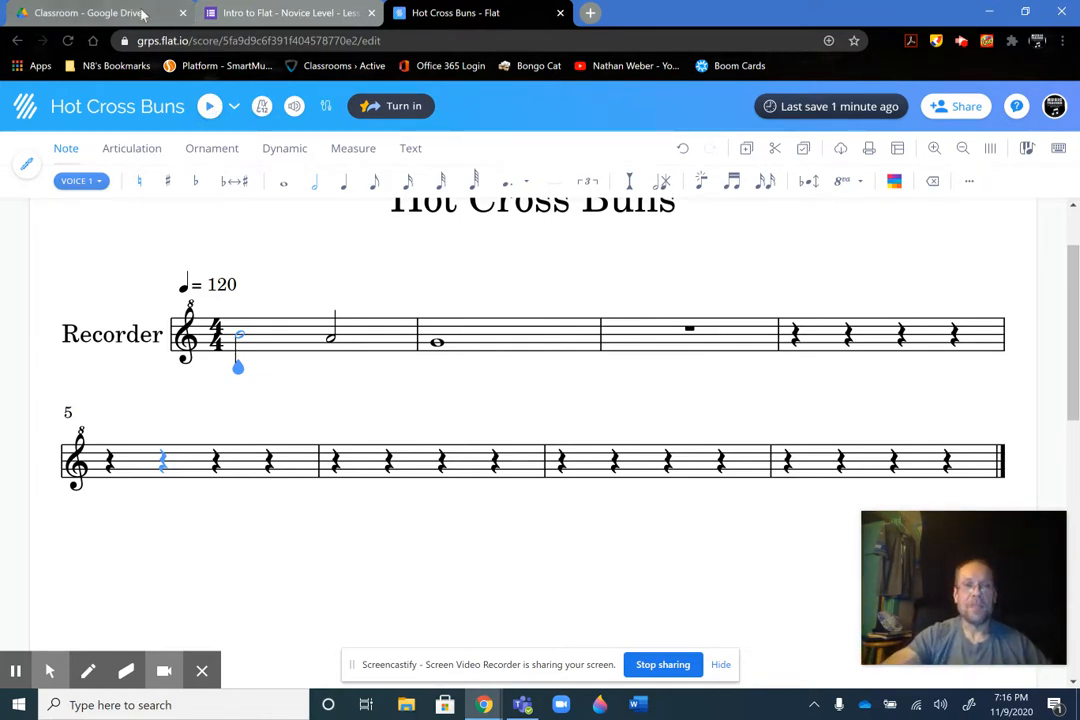
Check the form's reference image, return to the Flat score and move the cursor to the whole rest in measure 3
{"action": "left_click", "coordinate": [253, 13]}
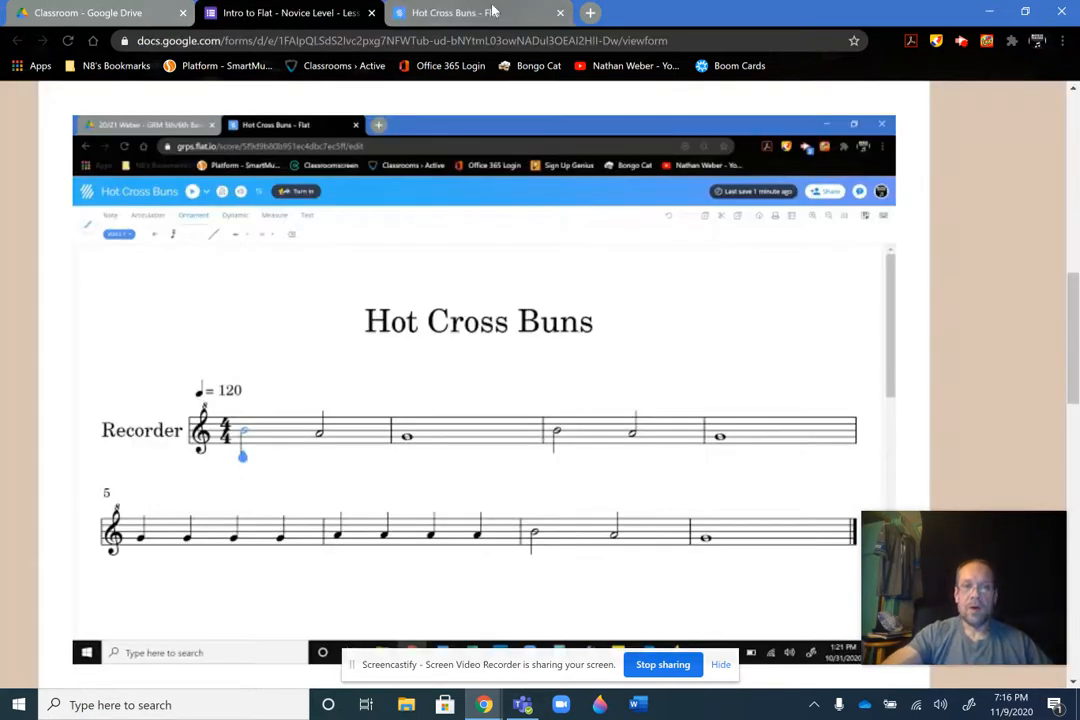
{"action": "left_click", "coordinate": [492, 12]}
{"action": "key", "text": "Right"}
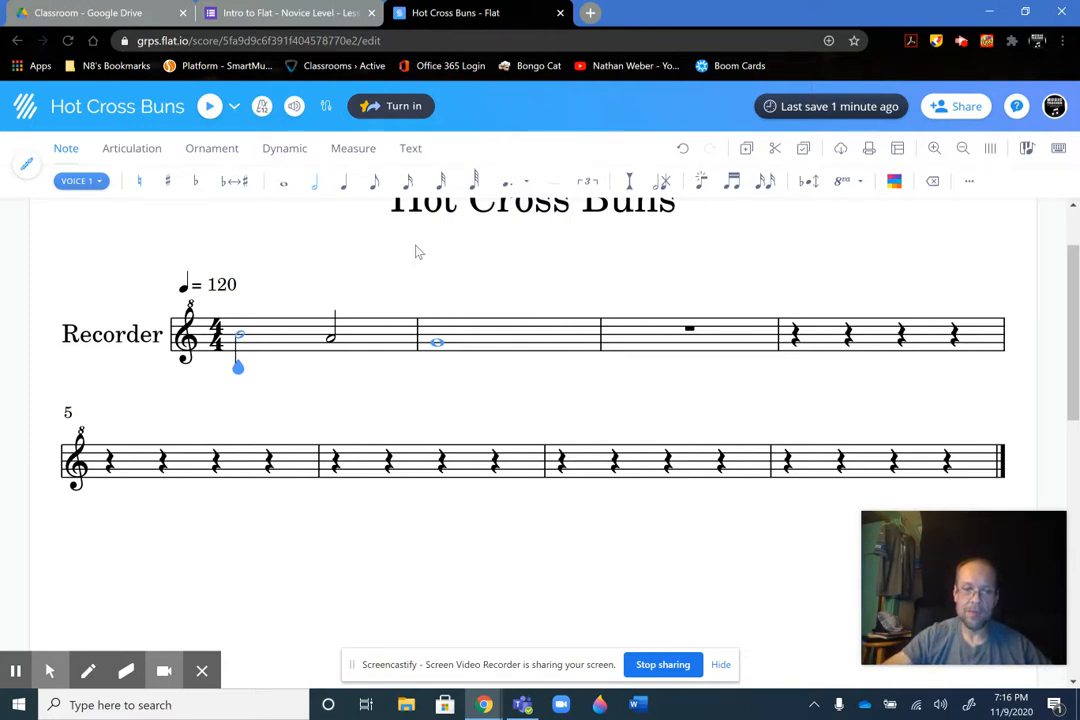
{"action": "key", "text": "Right"}
{"action": "key", "text": "Right"}
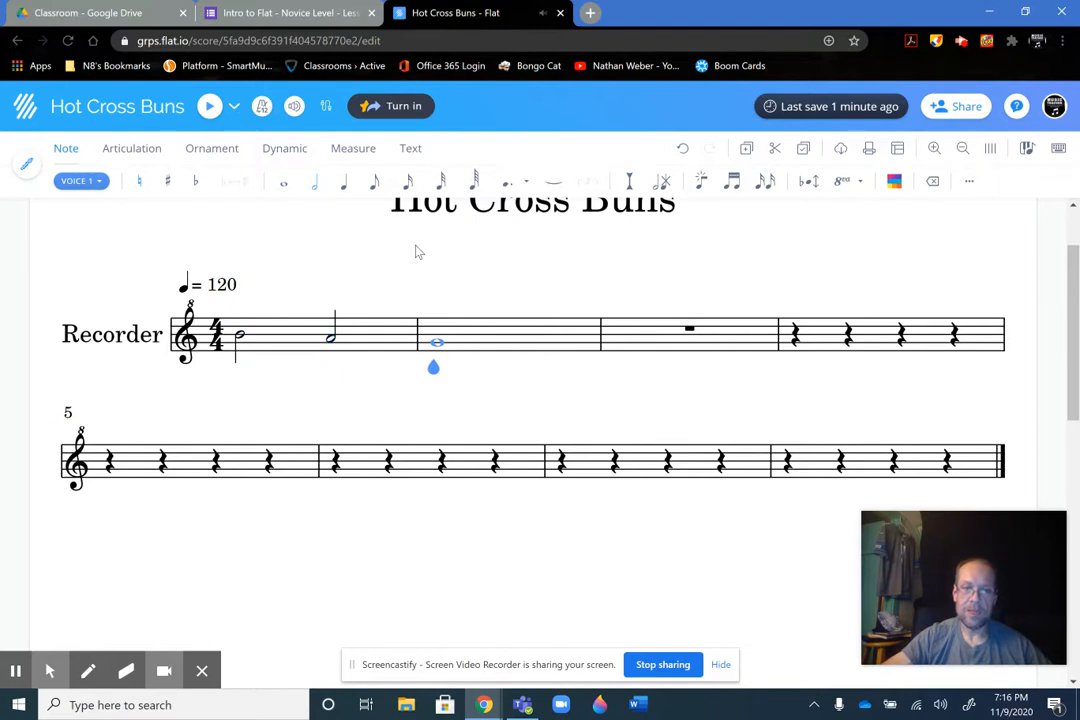
{"action": "key", "text": "Right"}
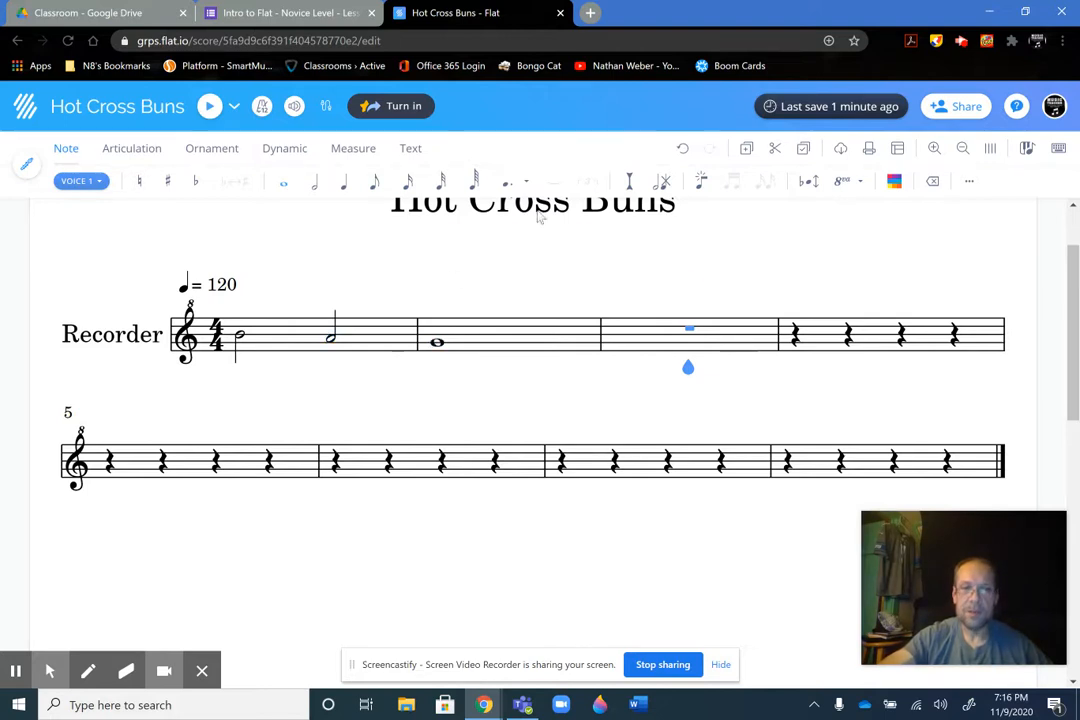
Compare measures 3 and 4 with measures 1 and 2 in the form's reference image
{"action": "left_click", "coordinate": [305, 13]}
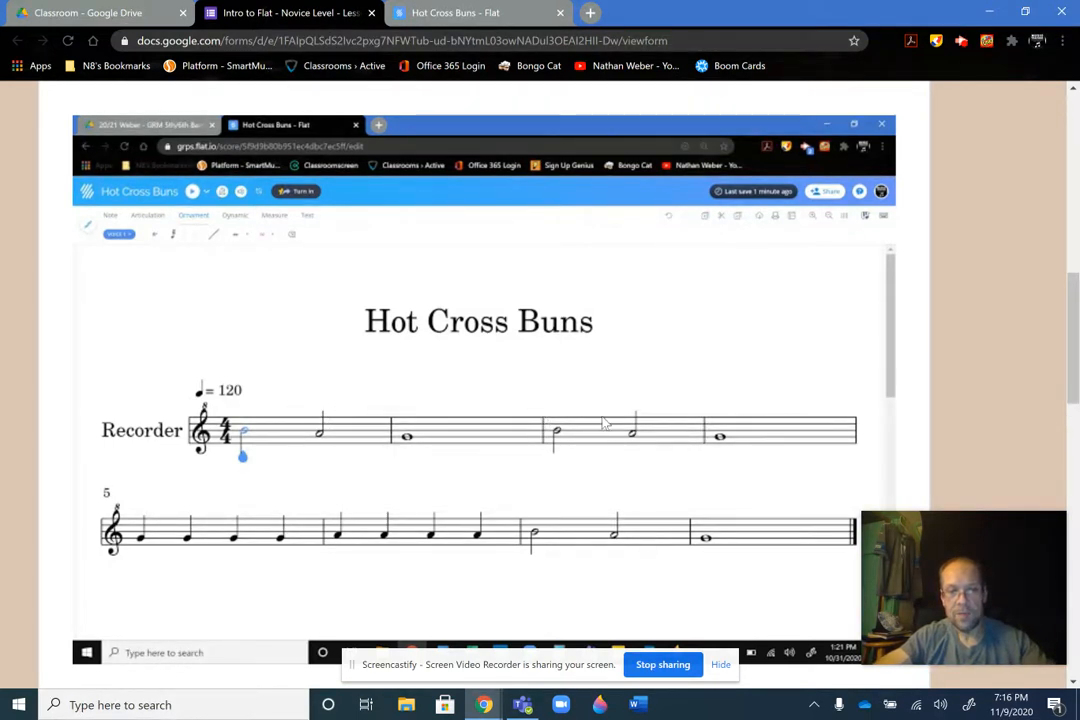
{"action": "key", "text": "alt+f"}
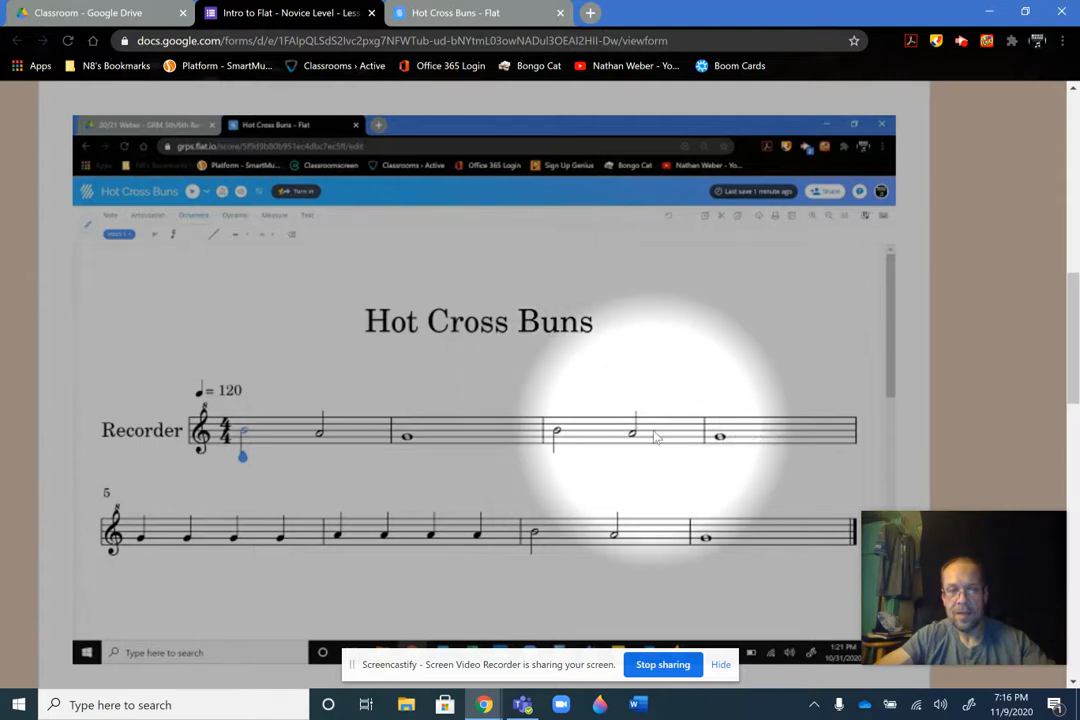
{"action": "key", "text": "alt+f"}
{"action": "key", "text": "alt+f"}
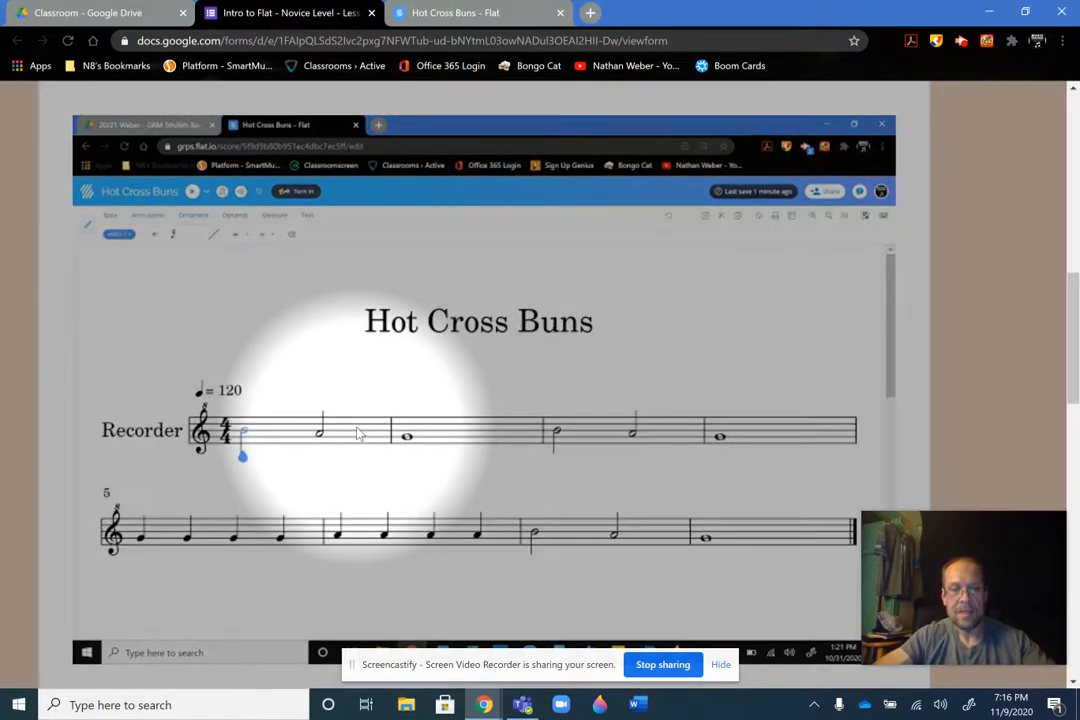
{"action": "key", "text": "alt+f"}
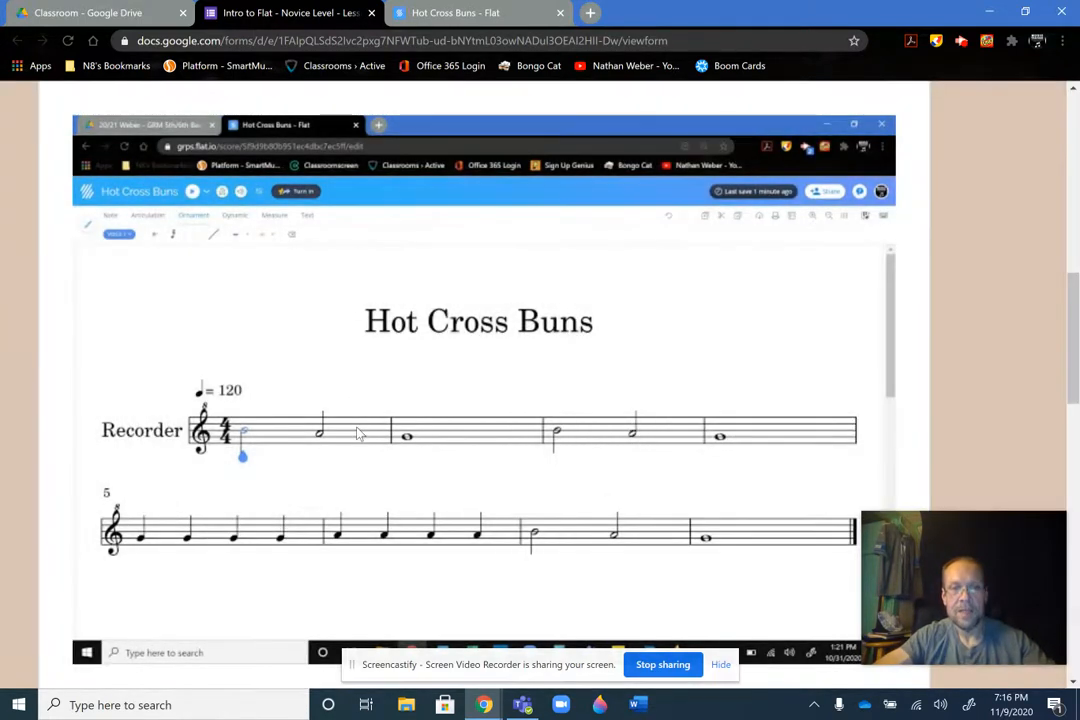
In the Flat score, enter half notes B and A in measure 3 and a whole note G in measure 4
{"action": "left_click", "coordinate": [456, 22]}
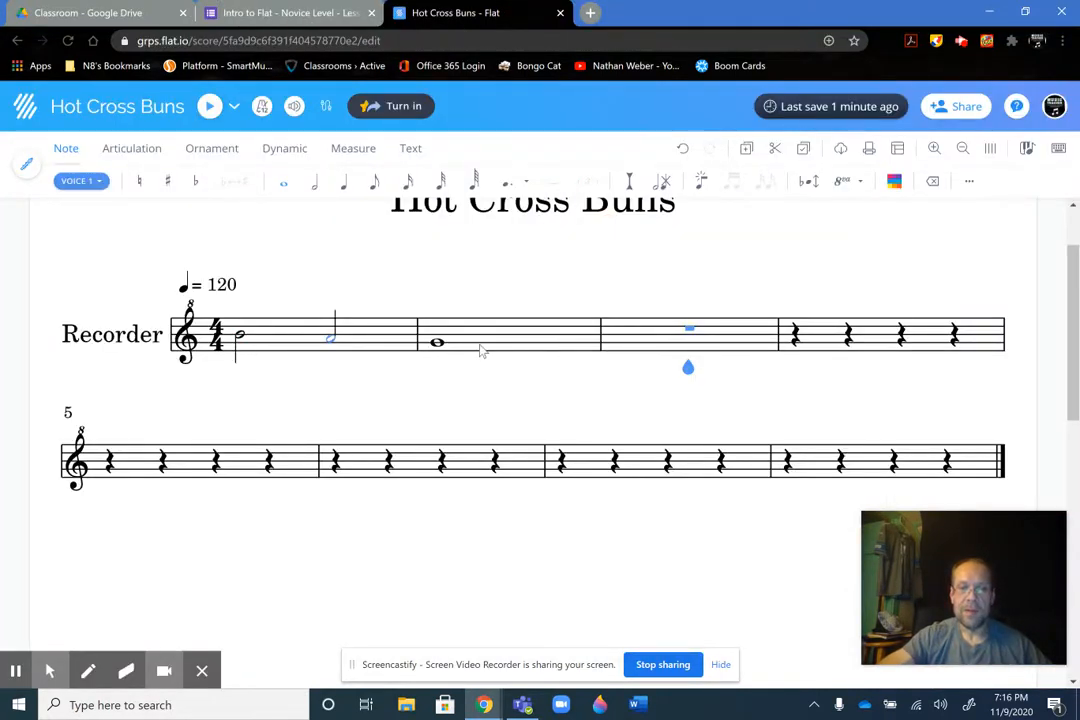
{"action": "left_click", "coordinate": [315, 182]}
{"action": "left_click", "coordinate": [603, 337]}
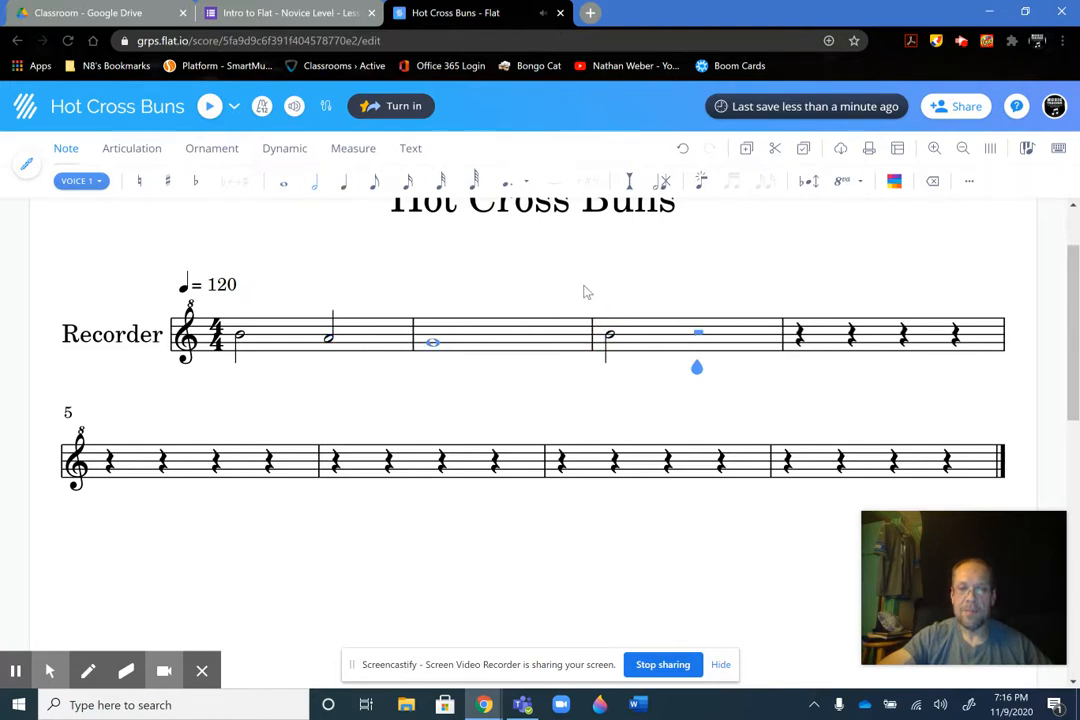
{"action": "left_click", "coordinate": [698, 340]}
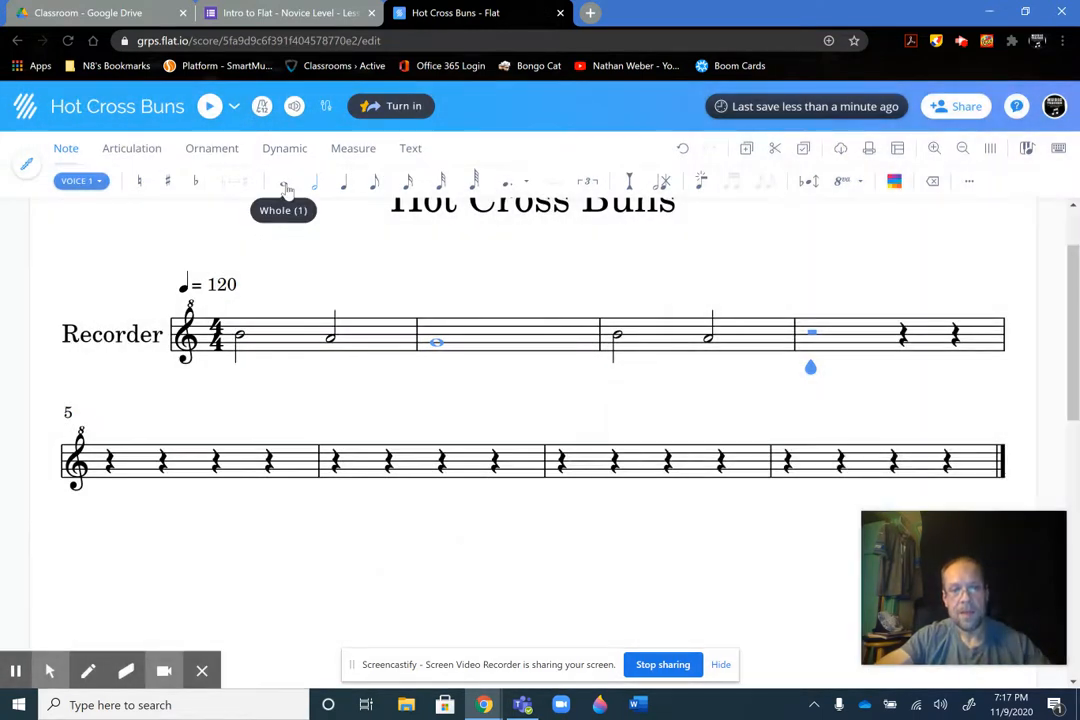
{"action": "left_click", "coordinate": [285, 185]}
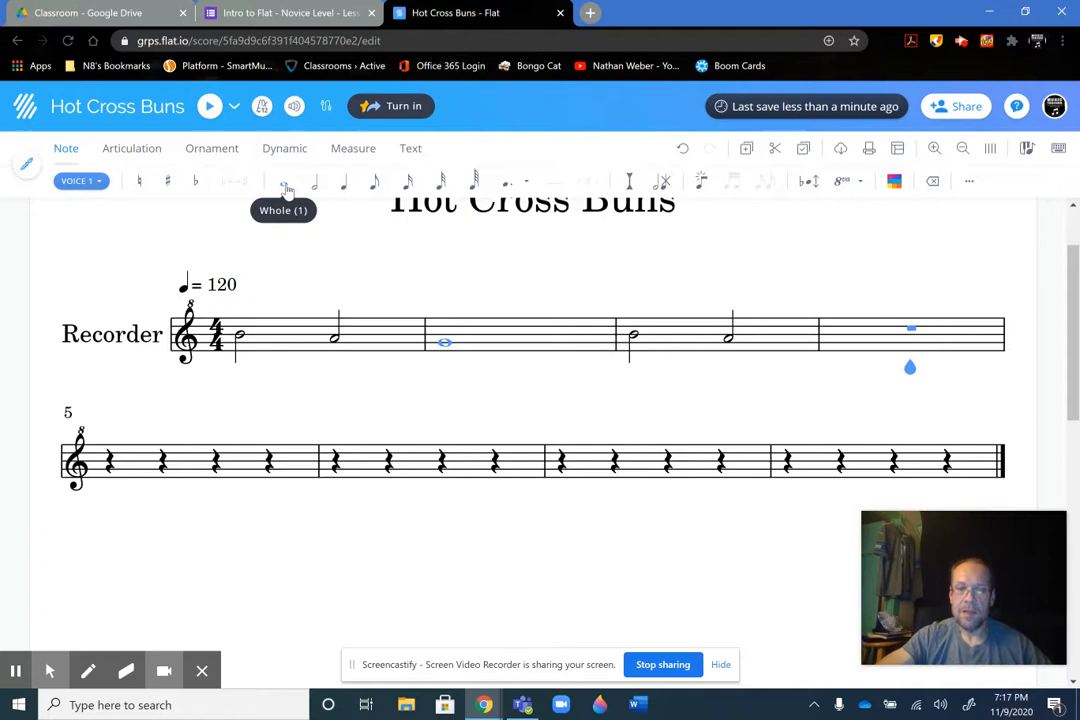
{"action": "left_click", "coordinate": [912, 343]}
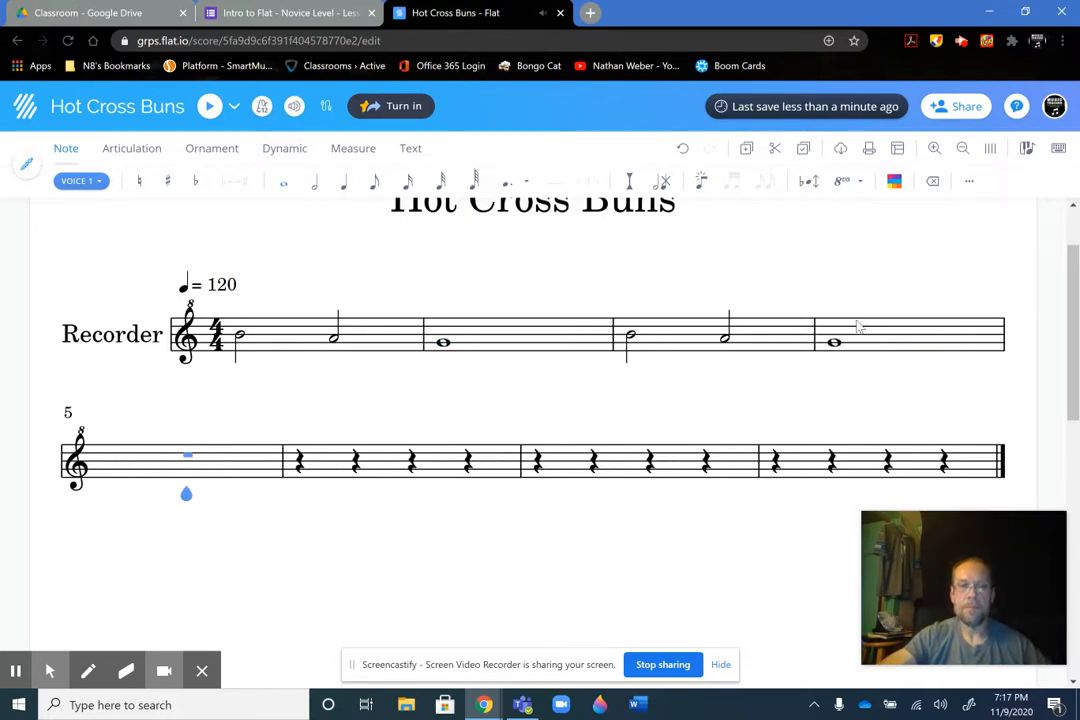
Fill measure 5 with four quarter notes on G per the form's reference image, raising the misplaced third note to G
{"action": "left_click", "coordinate": [292, 14]}
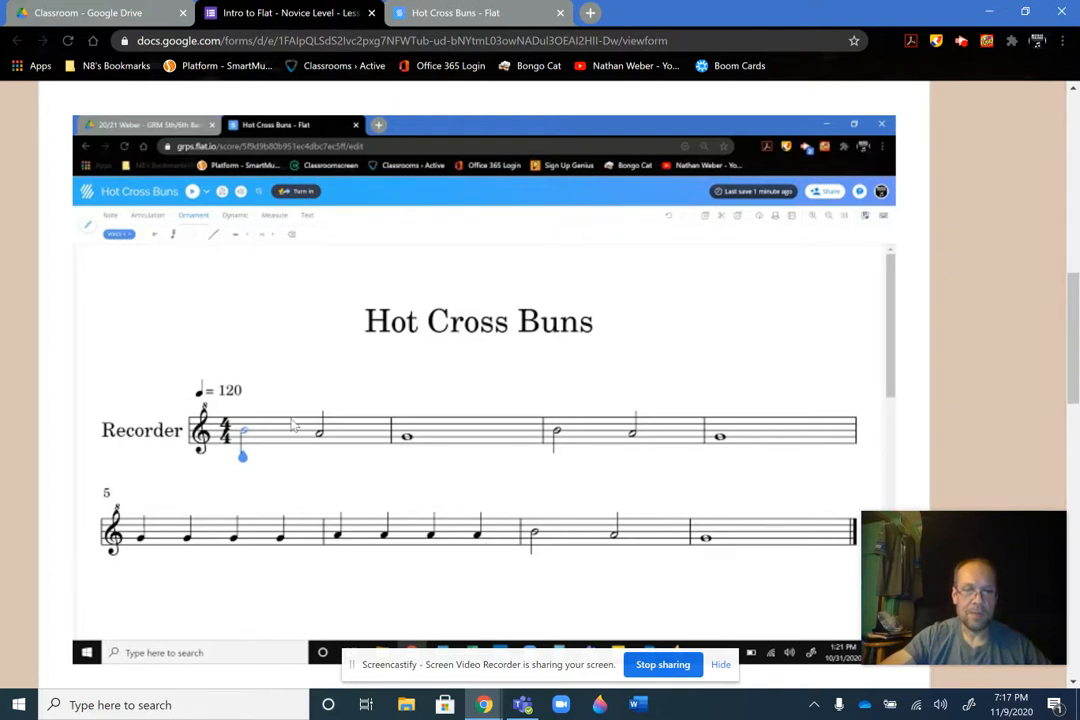
{"action": "left_click", "coordinate": [425, 18]}
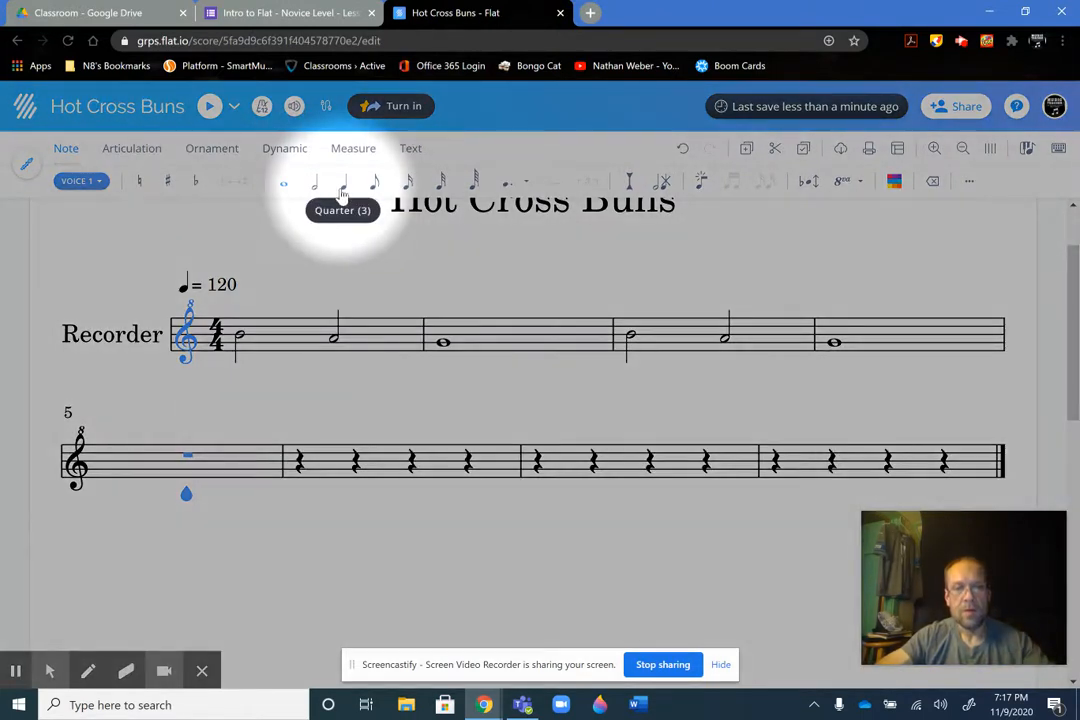
{"action": "left_click", "coordinate": [342, 193]}
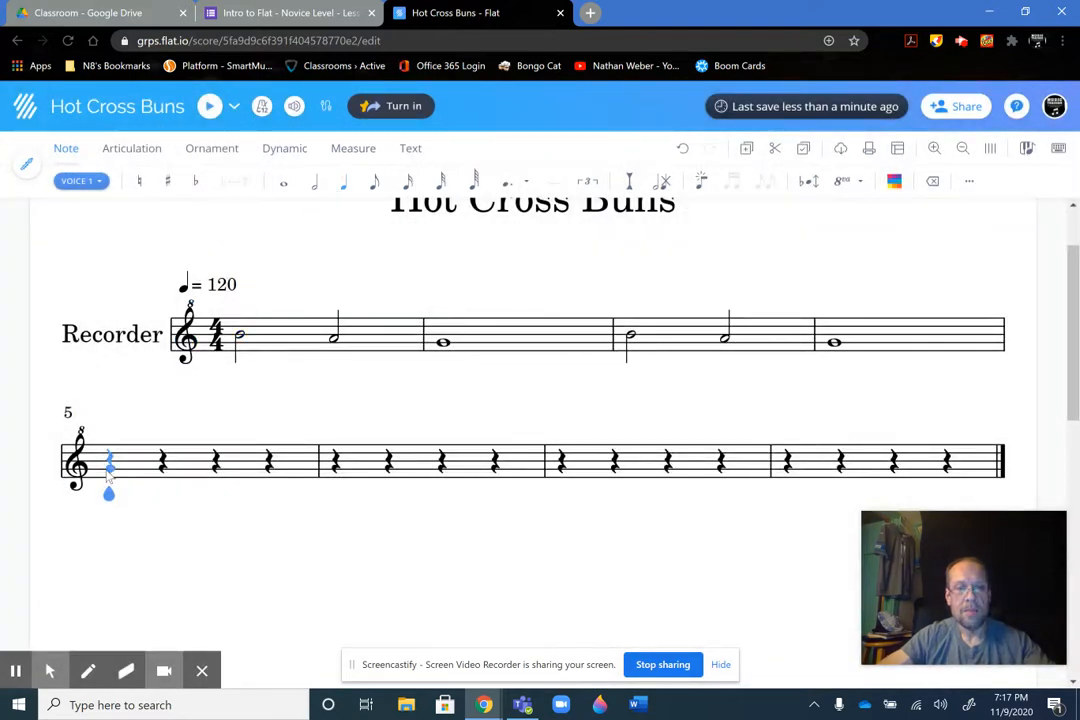
{"action": "left_click", "coordinate": [109, 475]}
{"action": "left_click", "coordinate": [165, 477]}
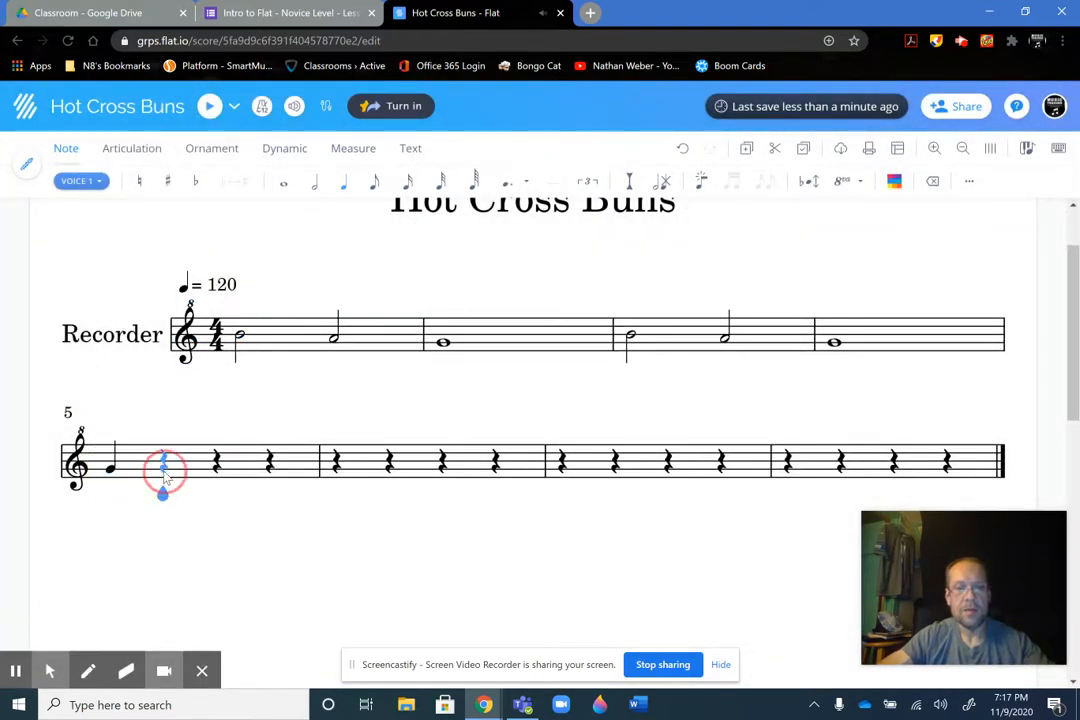
{"action": "left_click", "coordinate": [218, 478]}
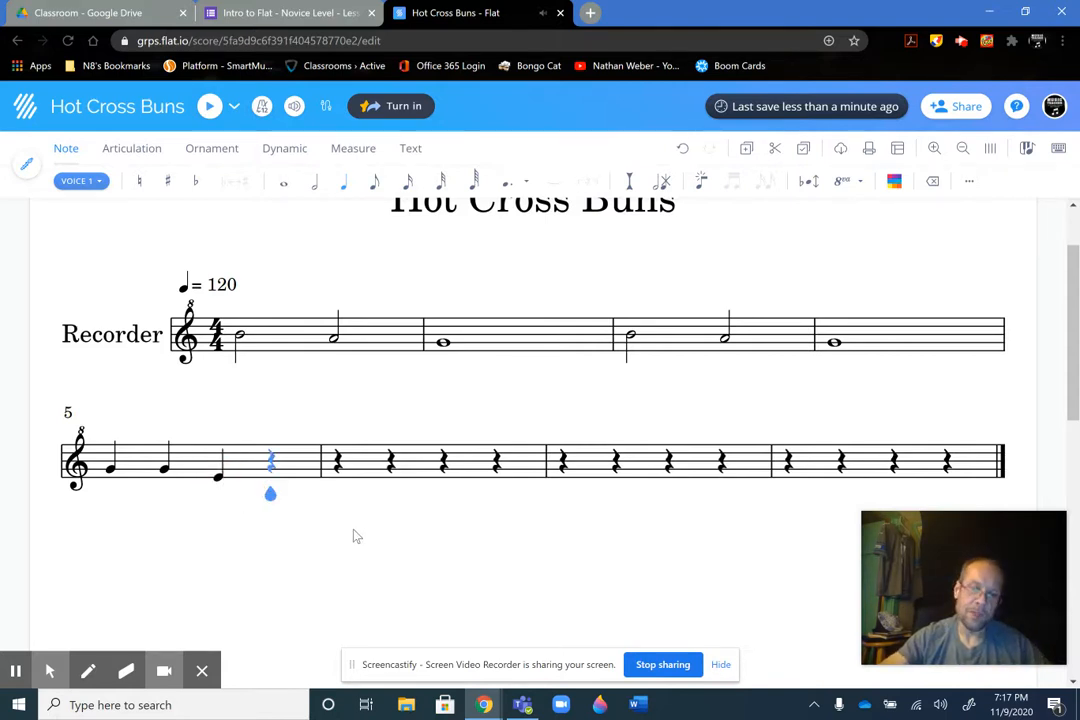
{"action": "key", "text": "Left"}
{"action": "key", "text": "Up"}
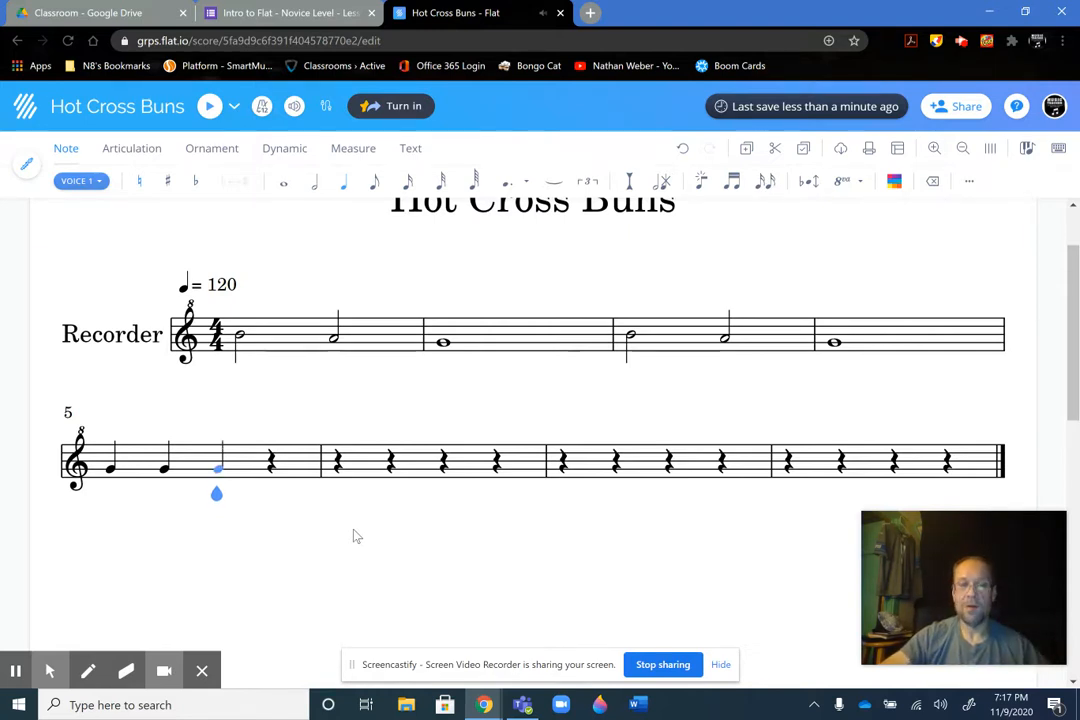
{"action": "key", "text": "Right"}
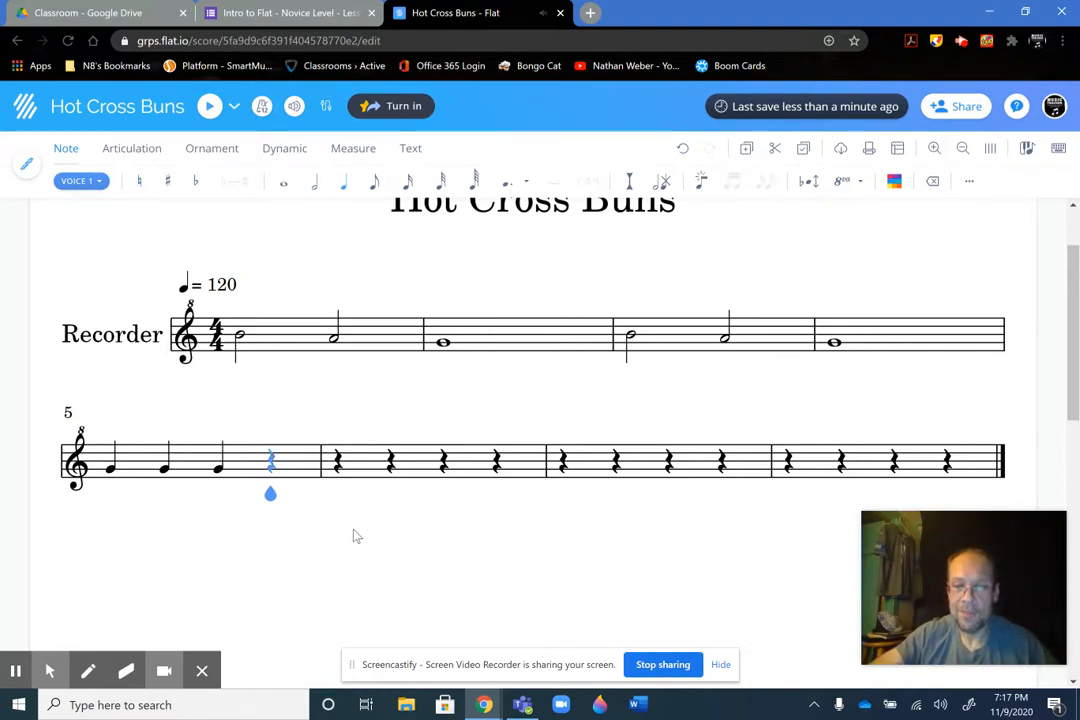
{"action": "left_click", "coordinate": [275, 478]}
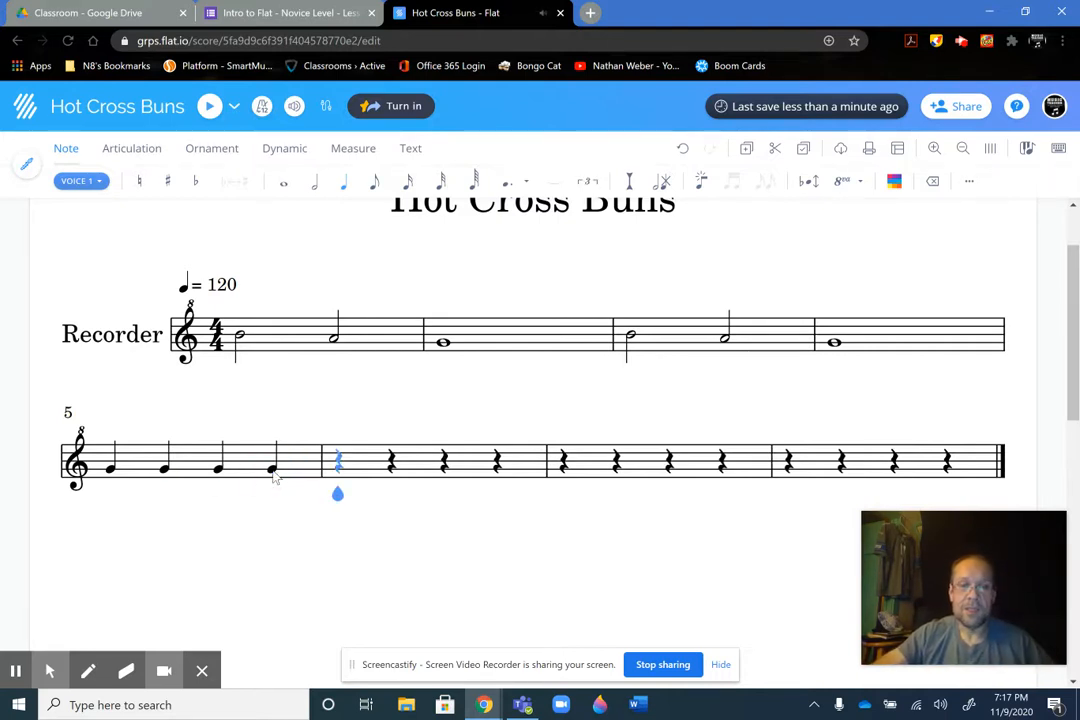
Fill measure 6 with four quarter notes on A per the form's reference image, lowering the misplaced third note to A
{"action": "left_click", "coordinate": [285, 13]}
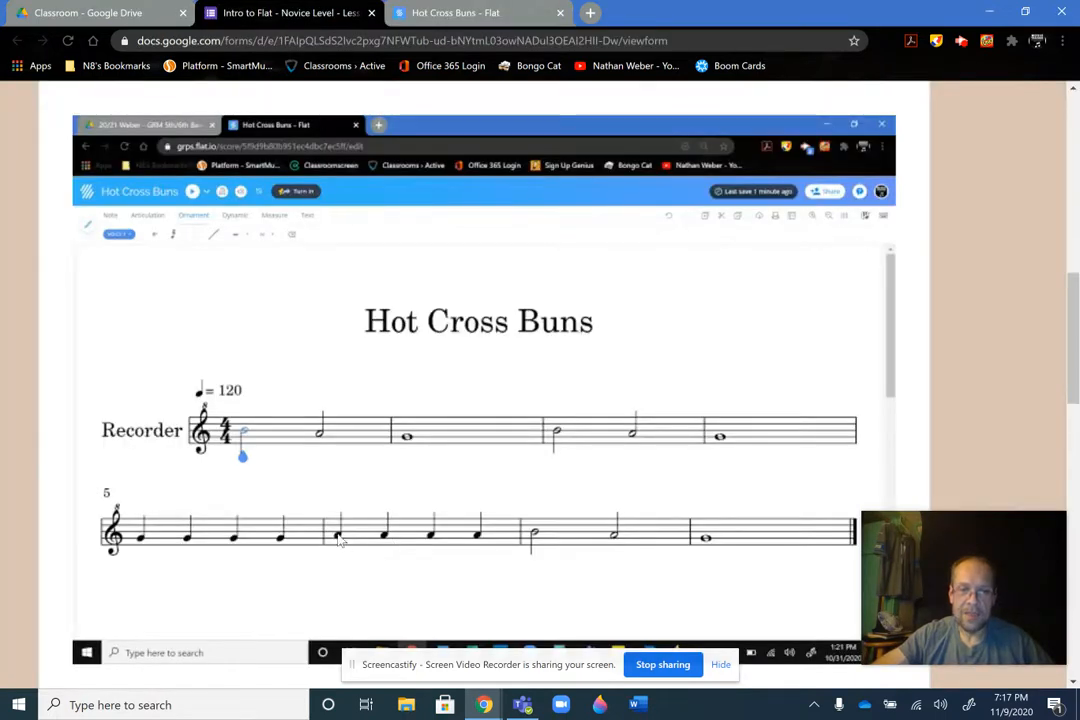
{"action": "left_click", "coordinate": [466, 15]}
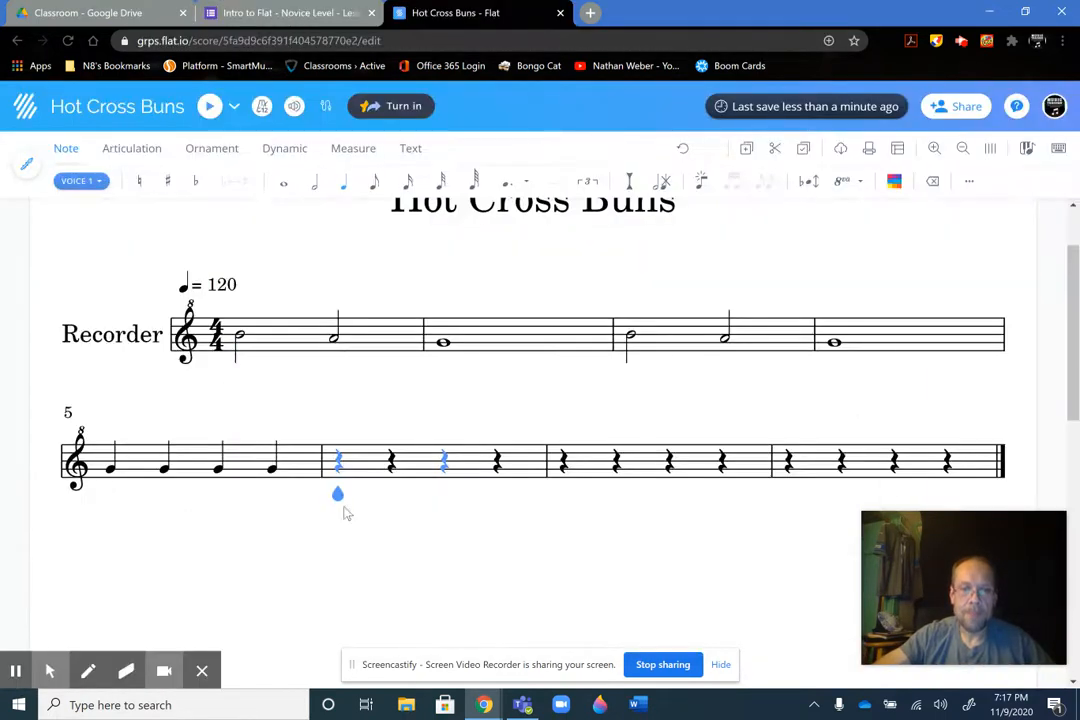
{"action": "left_click", "coordinate": [342, 466]}
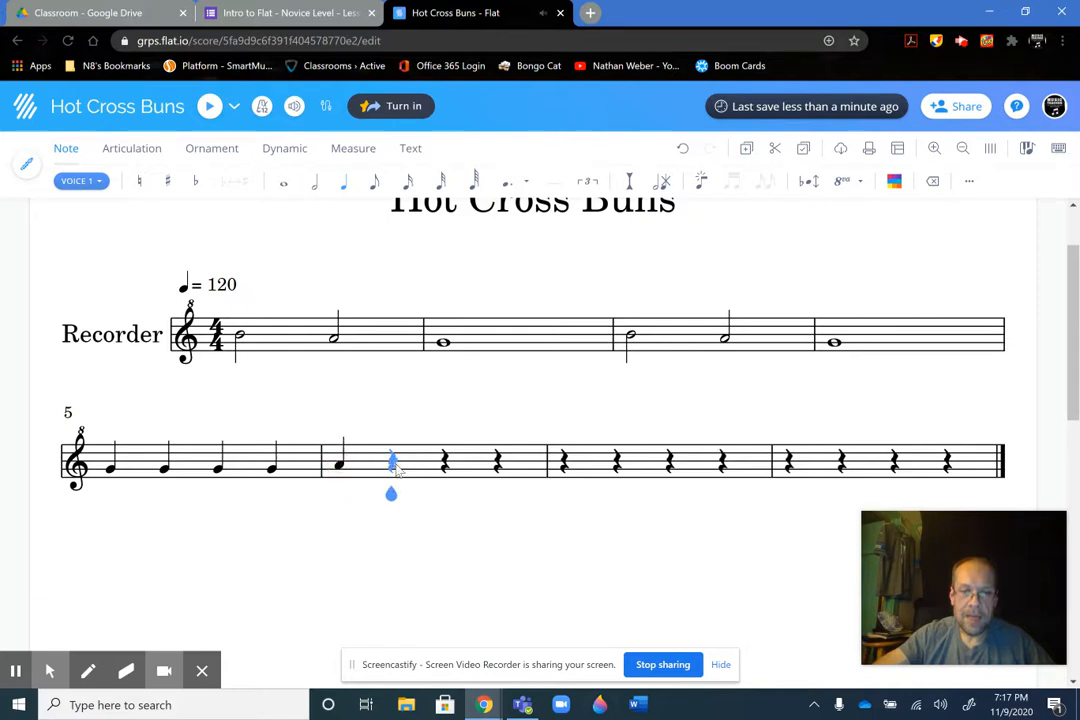
{"action": "left_click", "coordinate": [395, 468]}
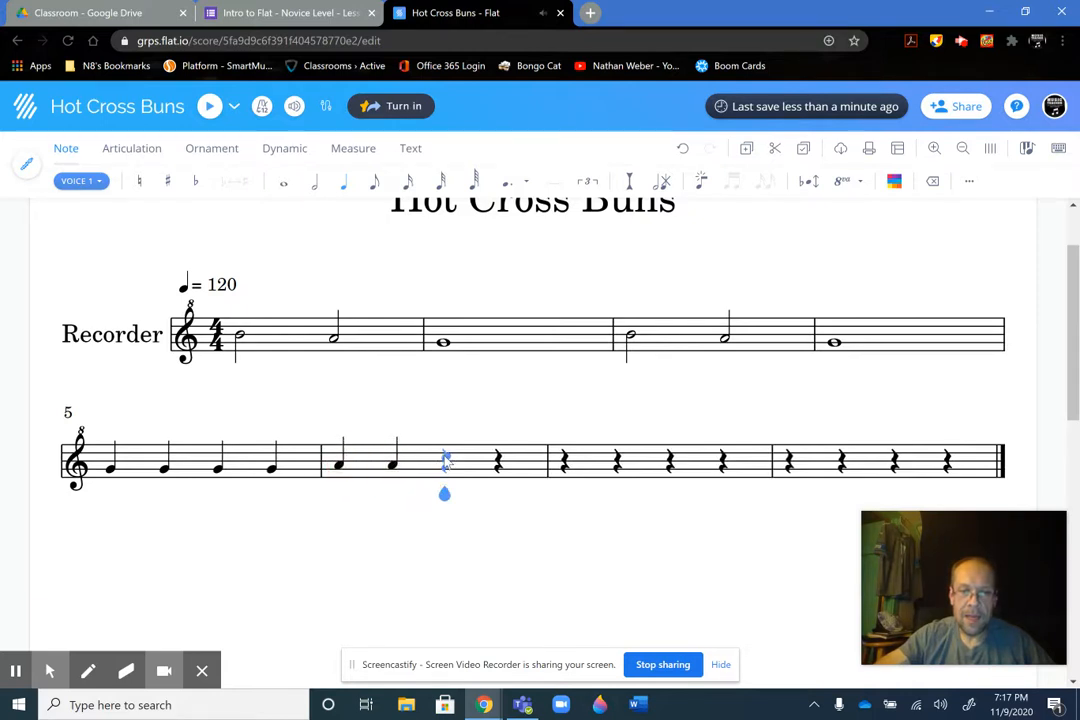
{"action": "left_click", "coordinate": [444, 457]}
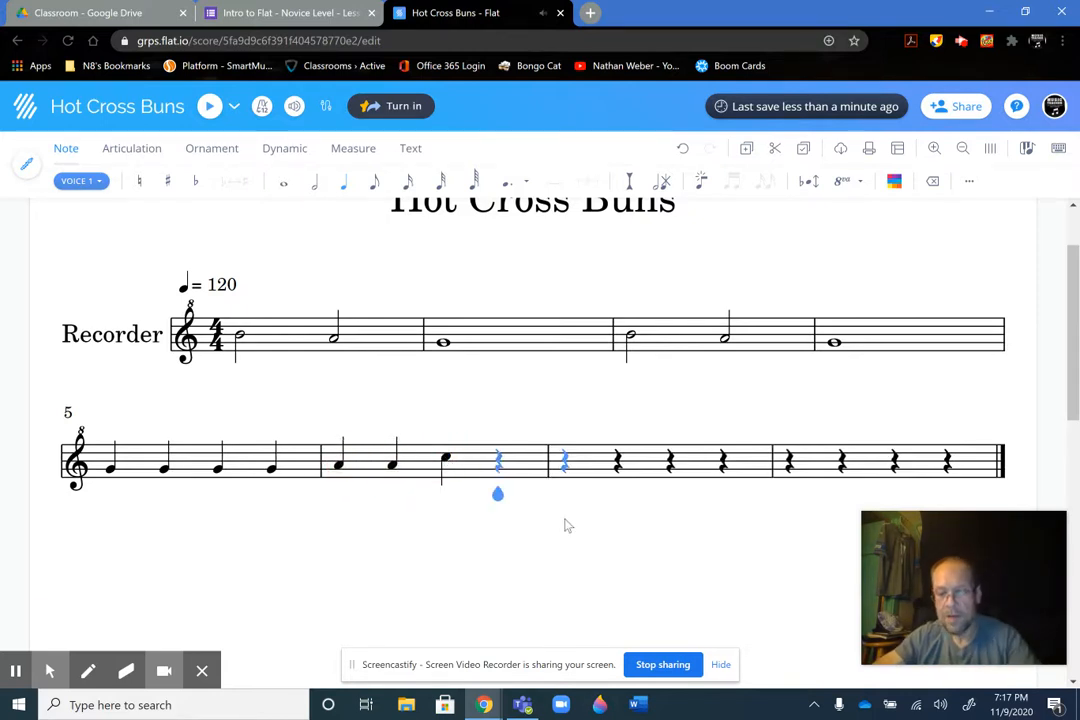
{"action": "key", "text": "Left"}
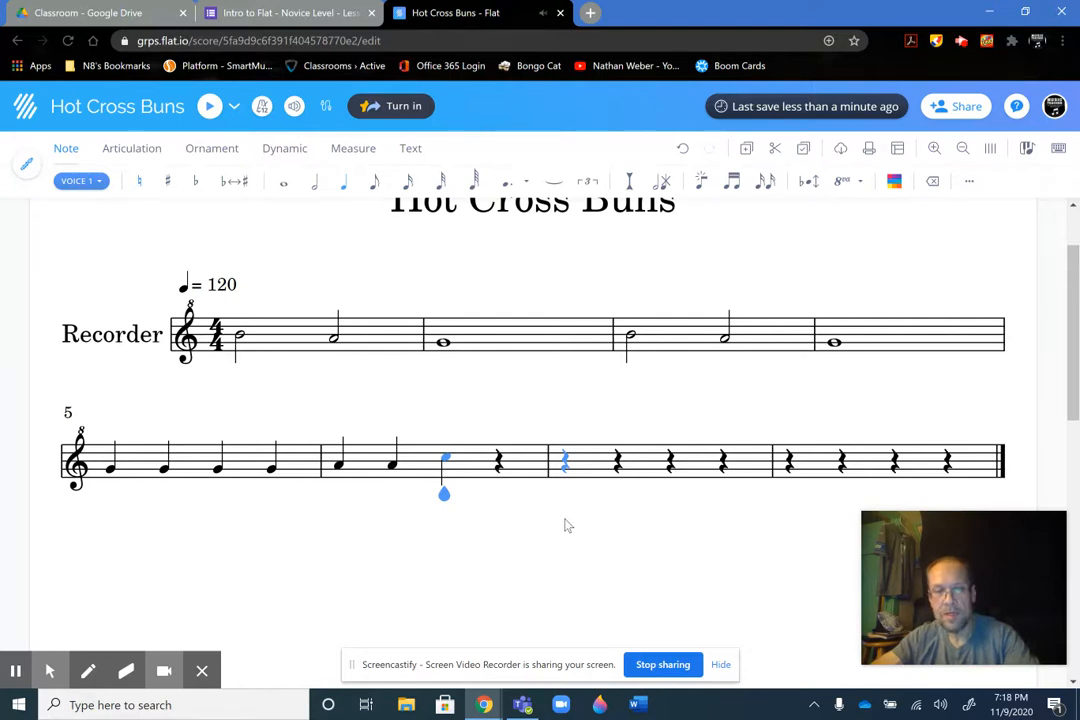
{"action": "key", "text": "Down"}
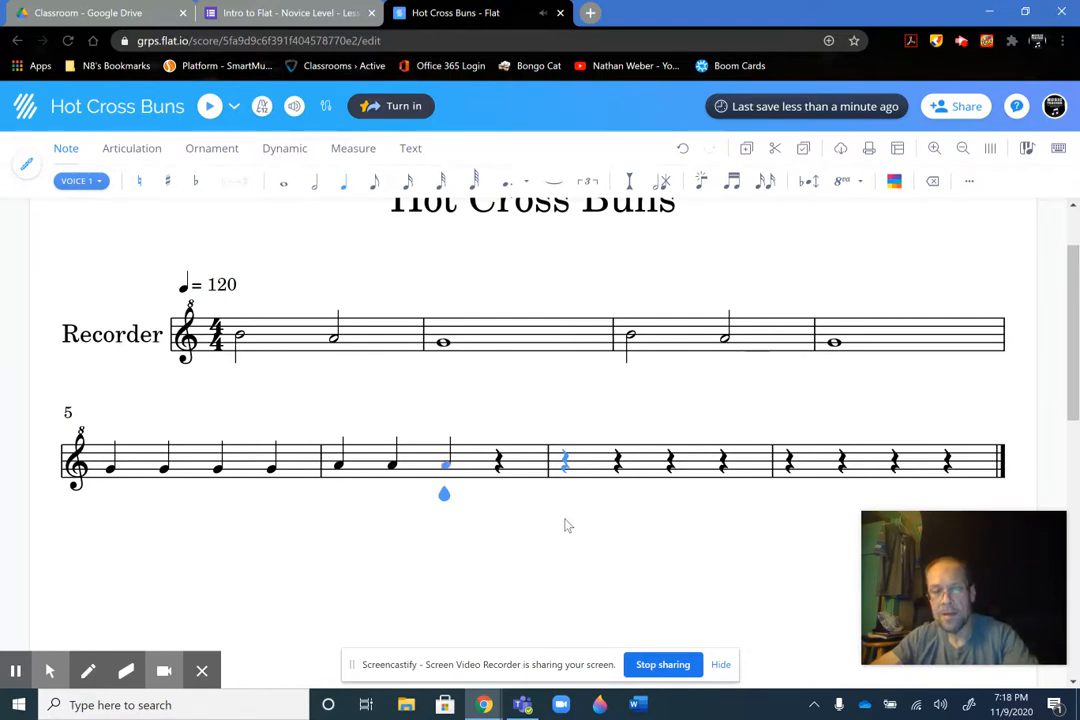
{"action": "key", "text": "Right"}
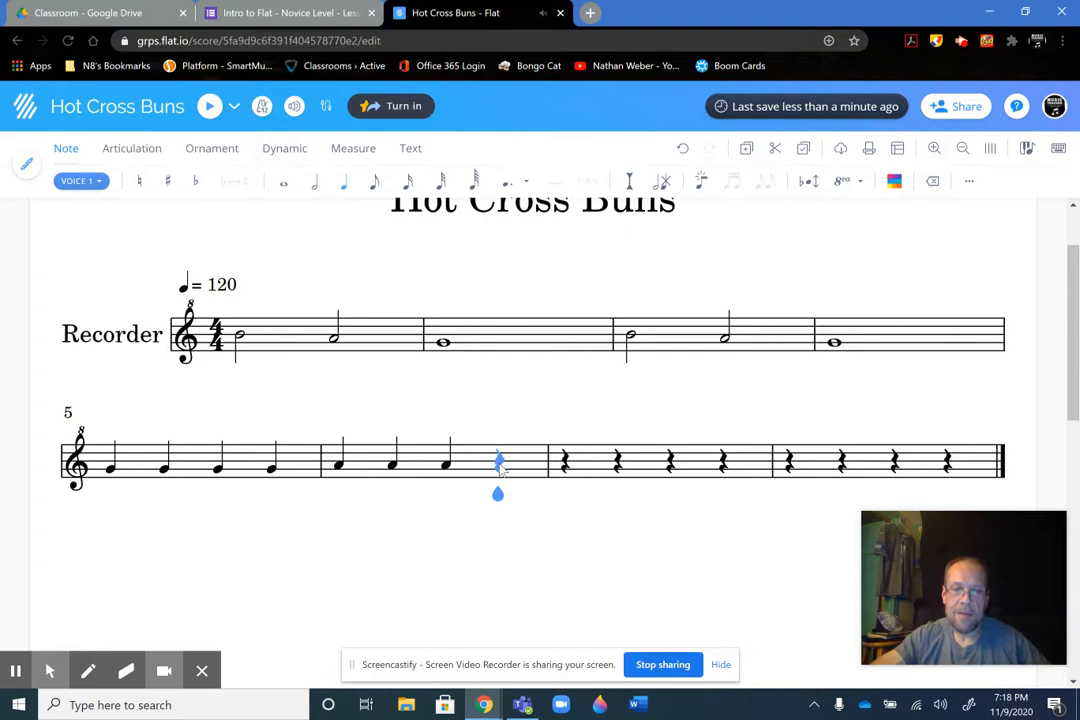
{"action": "key", "text": "a"}
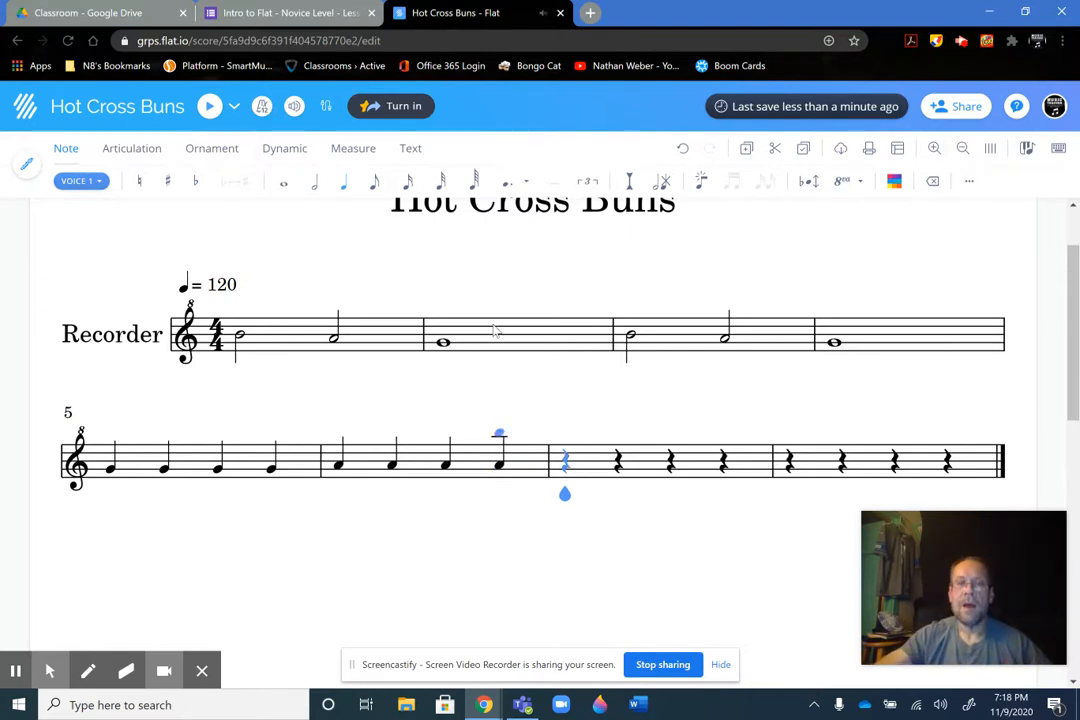
Compare measures 7 and 8 with the opening measures in the form's reference image
{"action": "left_click", "coordinate": [311, 22]}
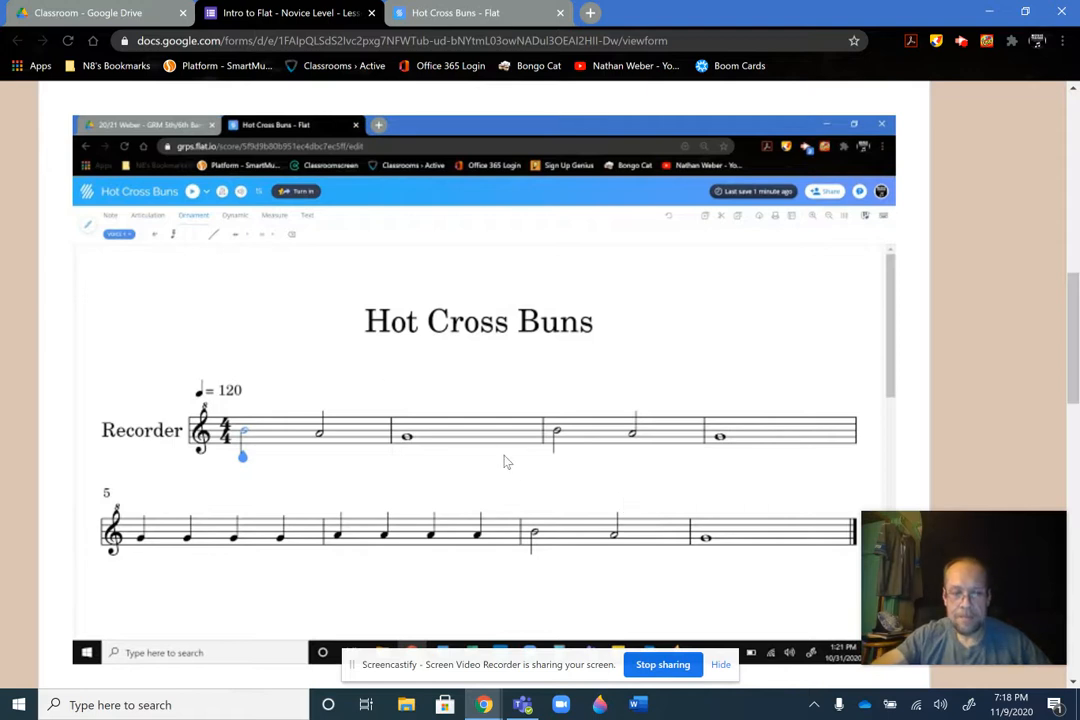
{"action": "key", "text": "alt+f"}
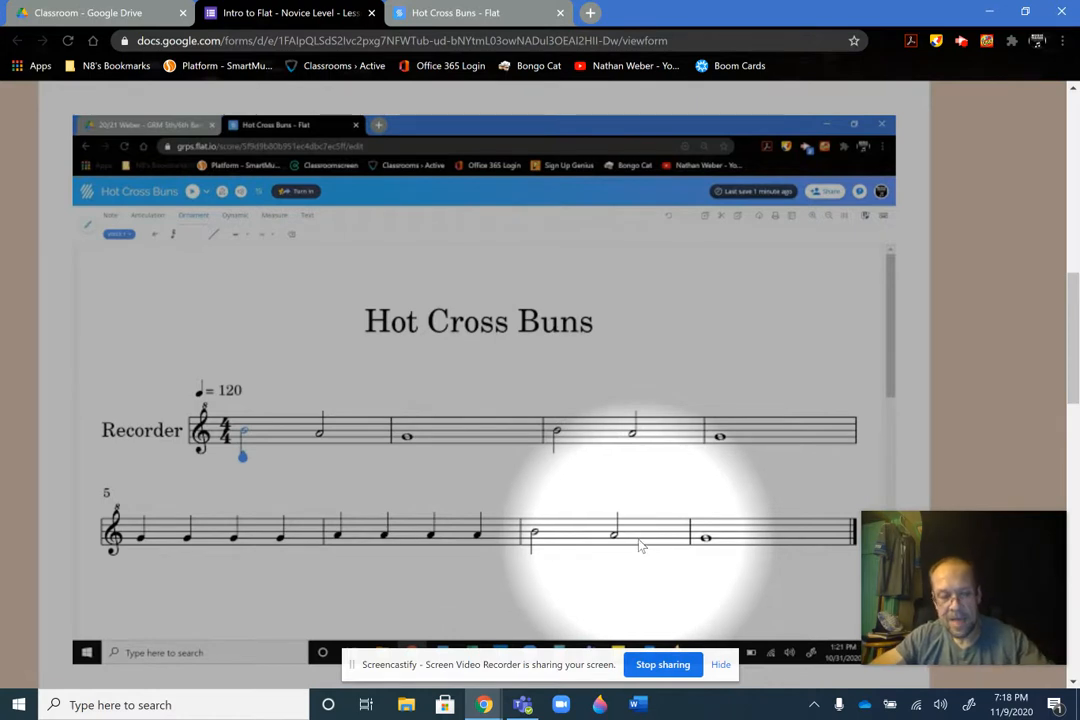
{"action": "key", "text": "alt+f"}
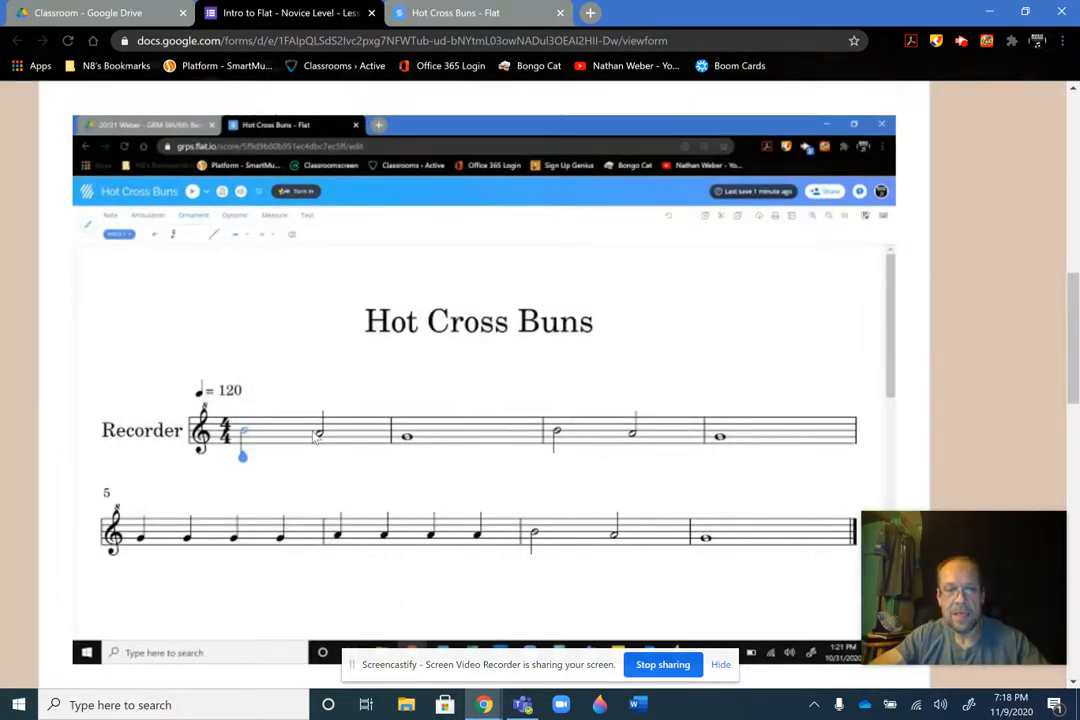
{"action": "key", "text": "alt+f"}
{"action": "key", "text": "alt+f"}
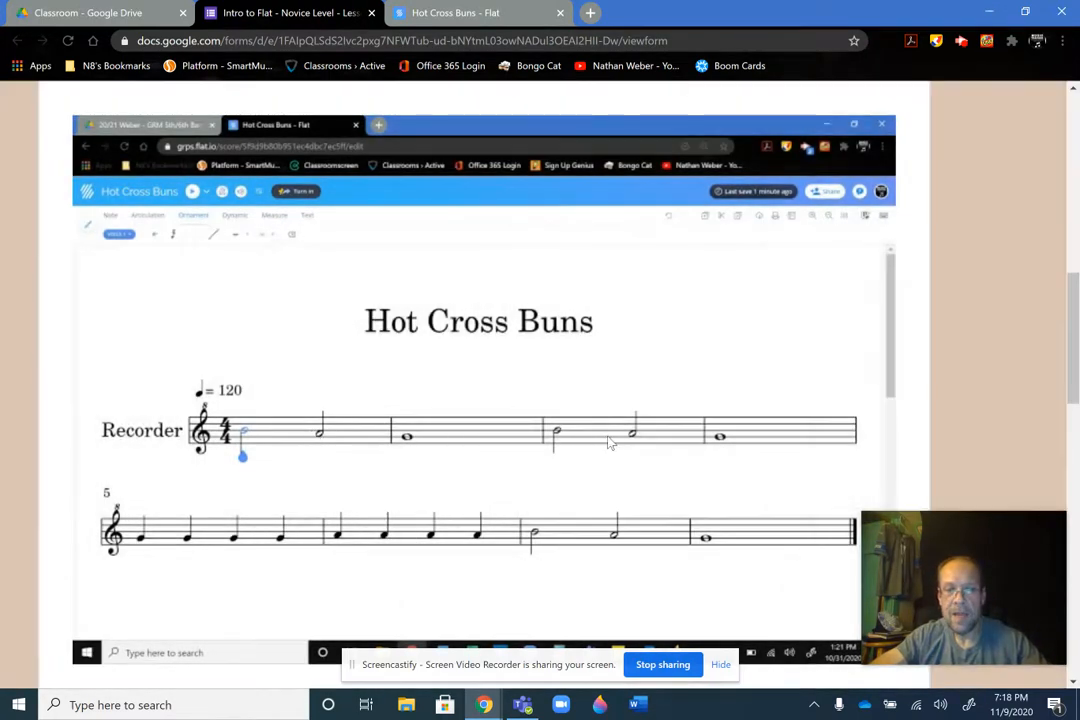
{"action": "key", "text": "alt+f"}
{"action": "key", "text": "alt+f"}
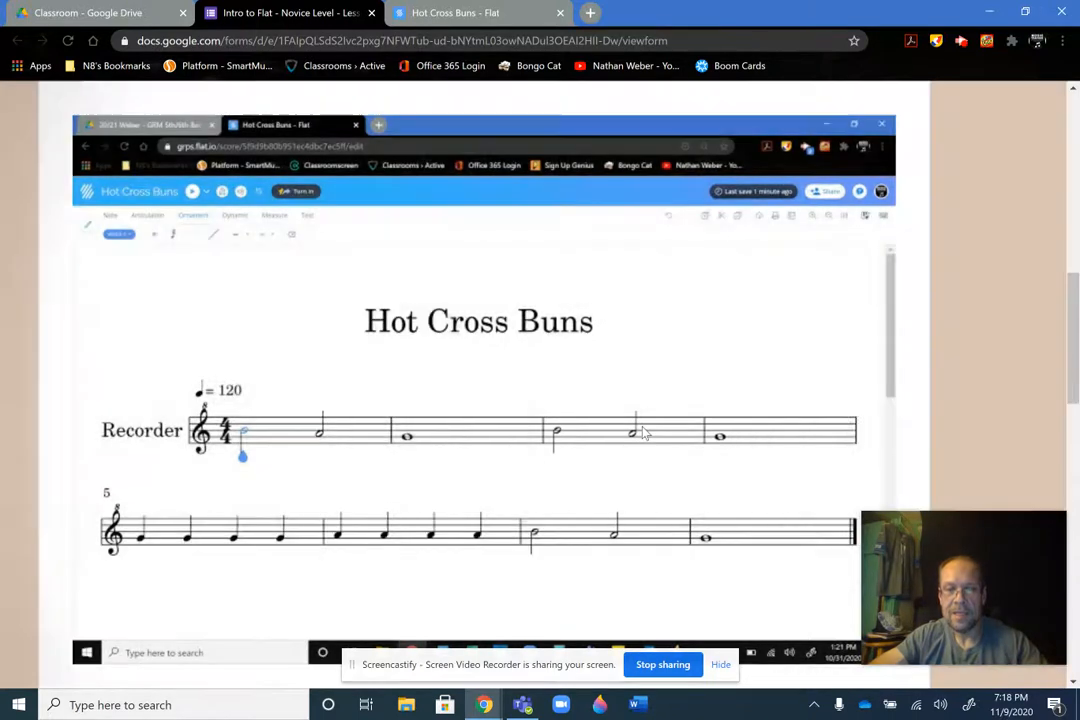
In the Flat score, enter half notes B and A in measure 7, correcting the pitches of the misplaced notes
{"action": "left_click", "coordinate": [429, 12]}
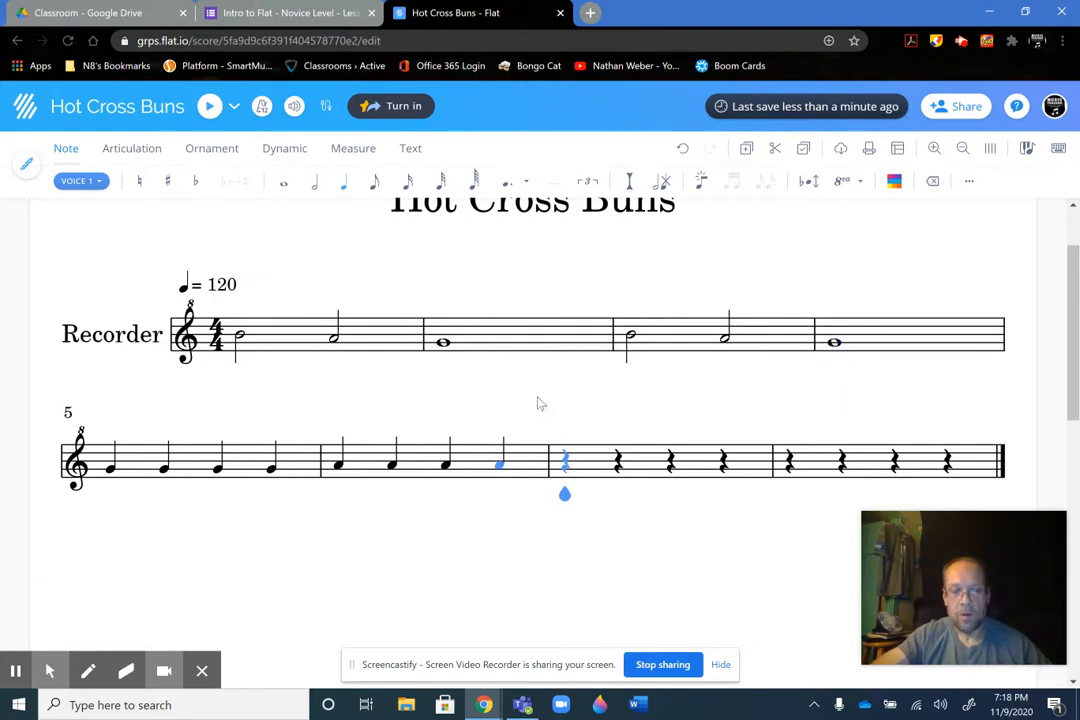
{"action": "key", "text": "alt+f"}
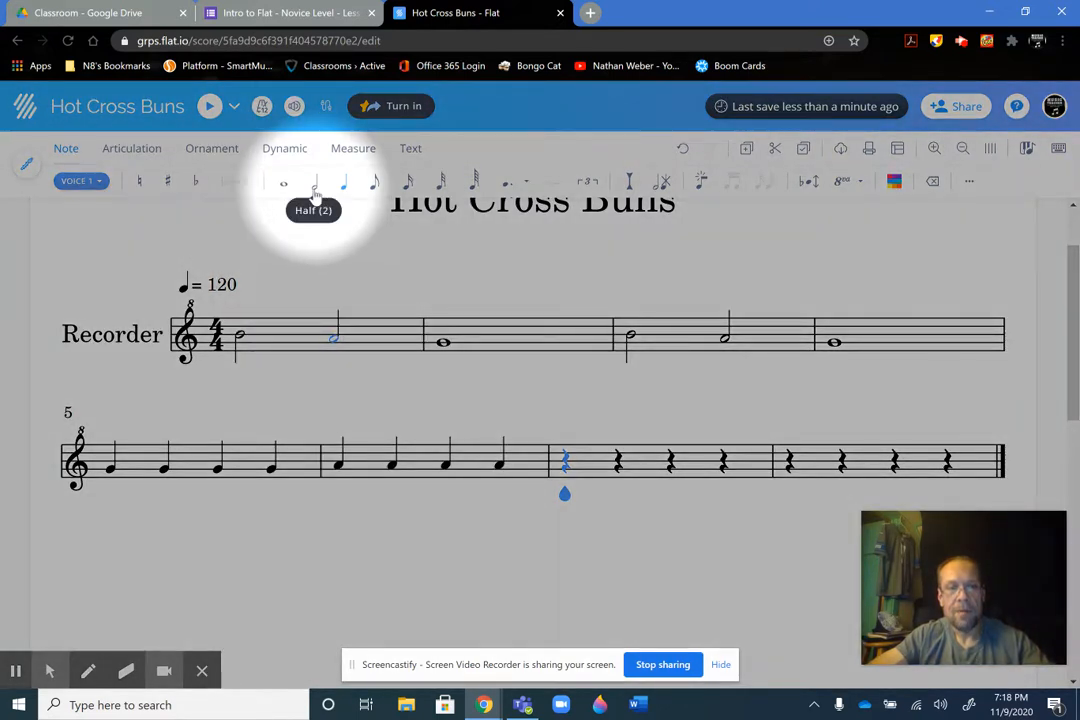
{"action": "key", "text": "alt+f"}
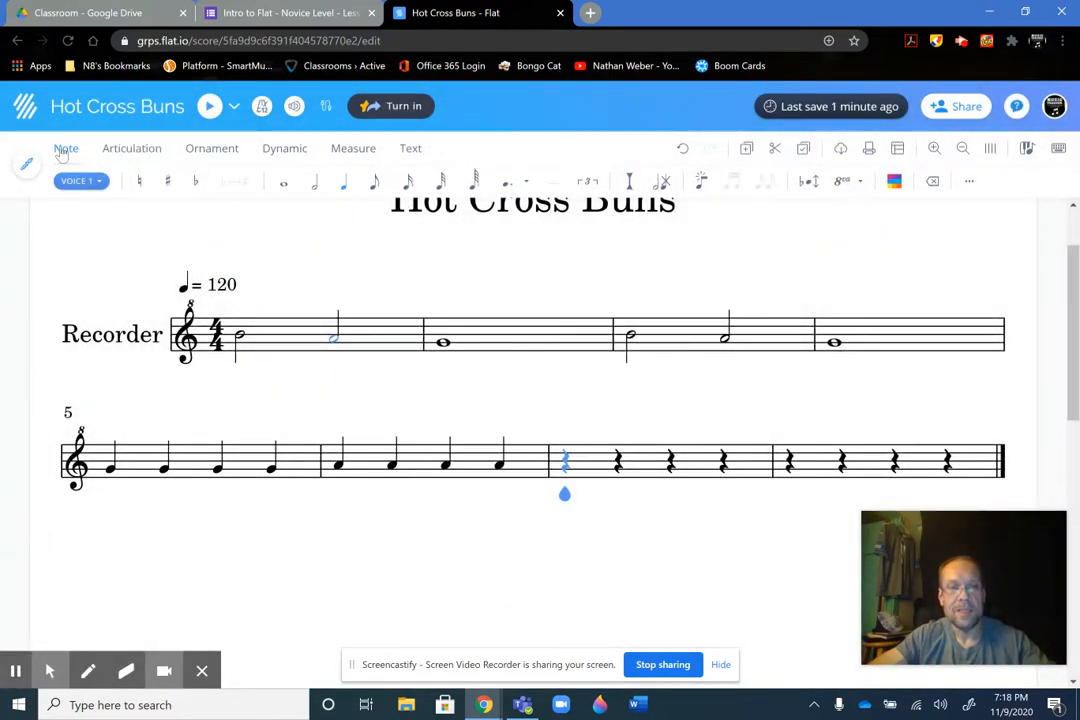
{"action": "key", "text": "alt+f"}
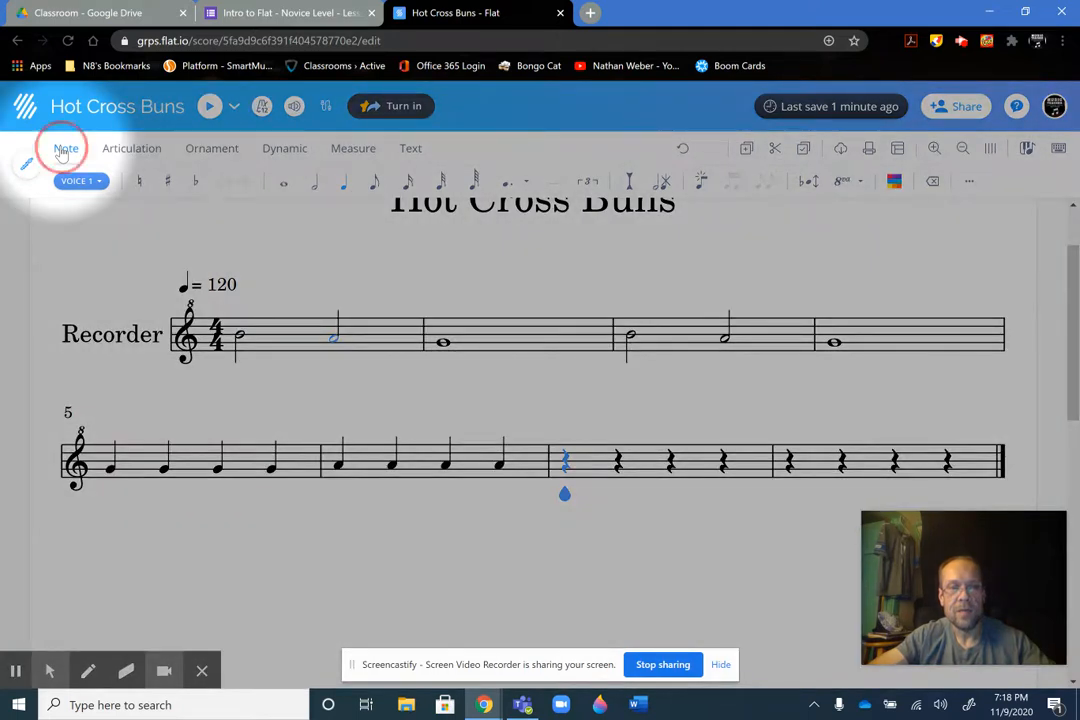
{"action": "key", "text": "alt+f"}
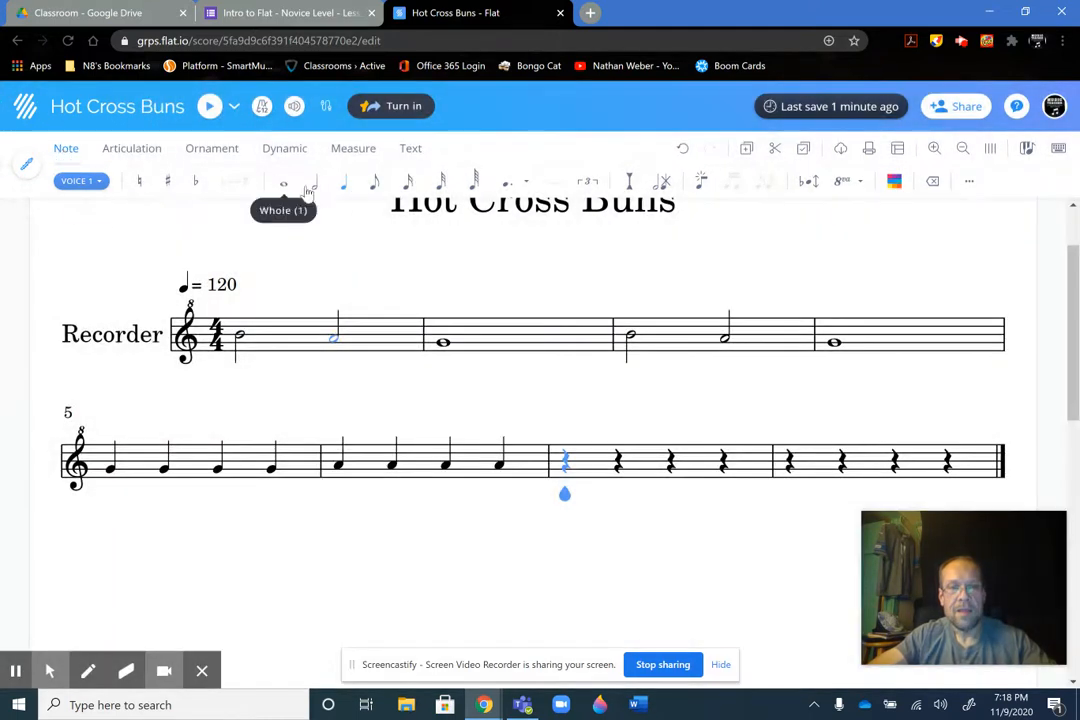
{"action": "left_click", "coordinate": [316, 190]}
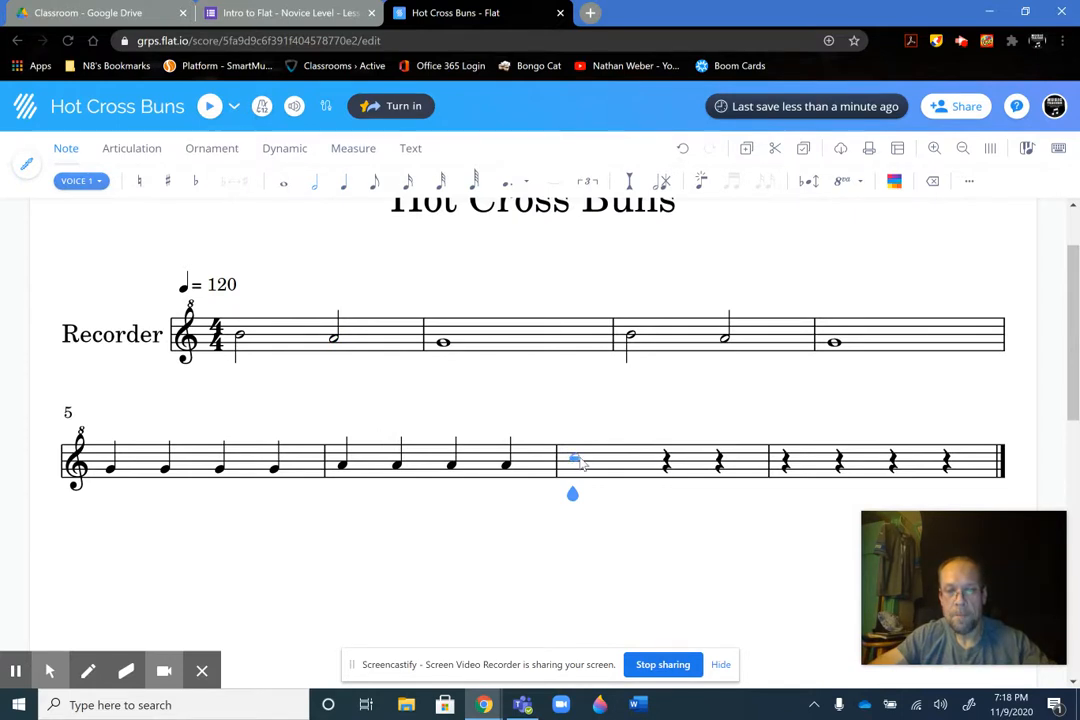
{"action": "left_click", "coordinate": [580, 460]}
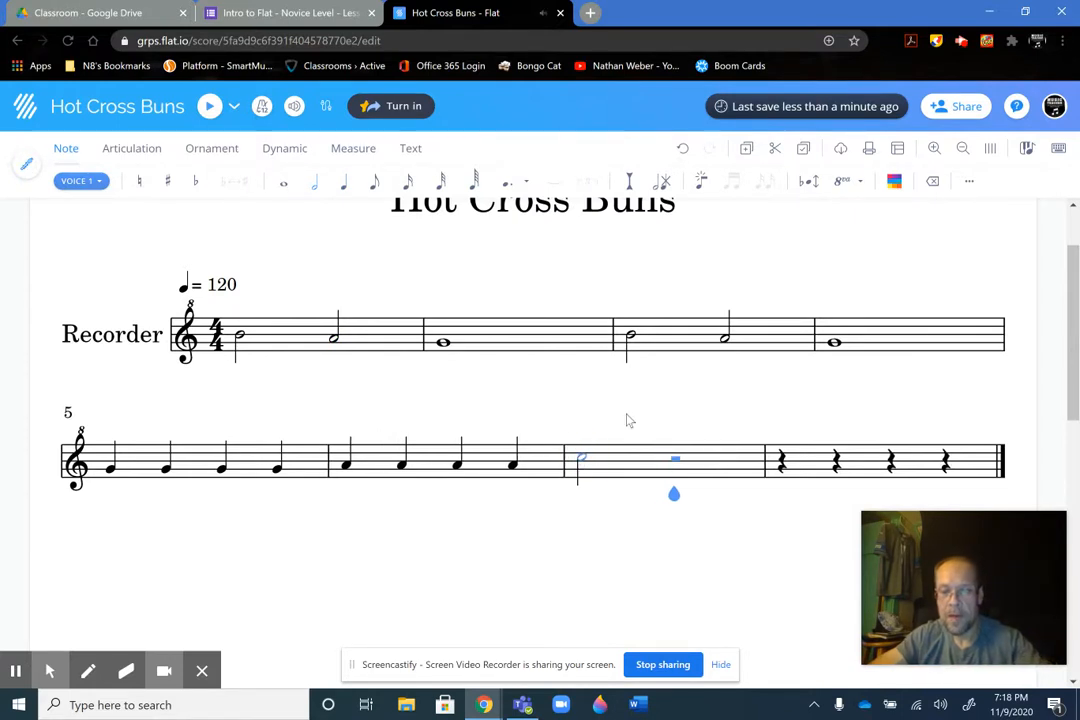
{"action": "key", "text": "Left"}
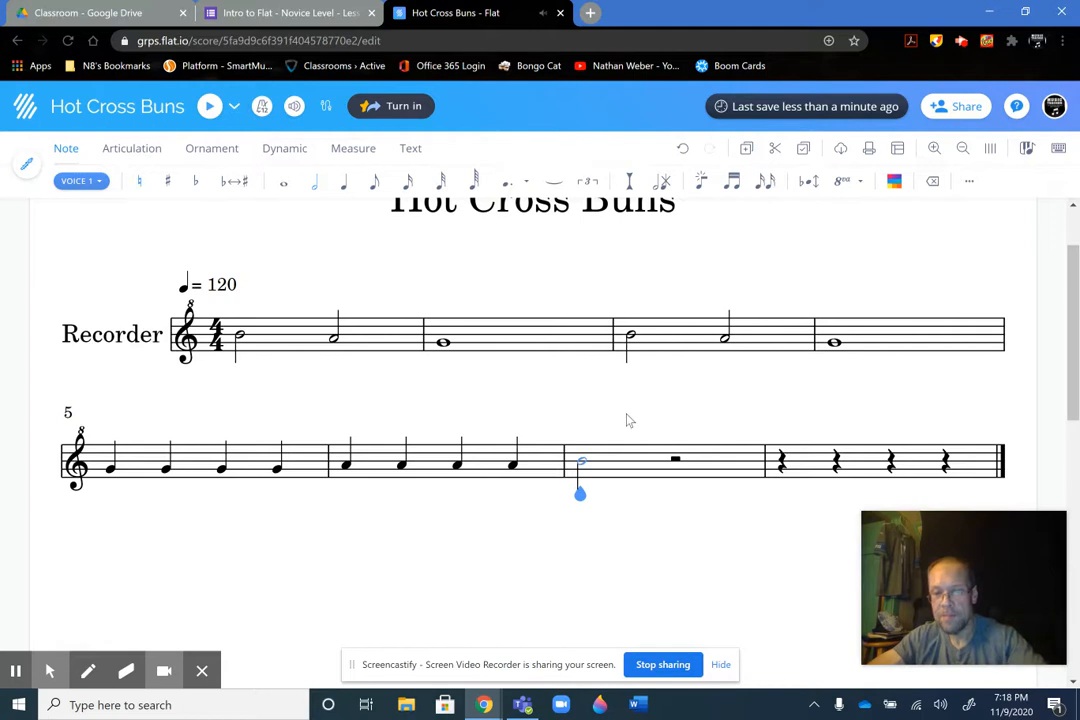
{"action": "key", "text": "Right"}
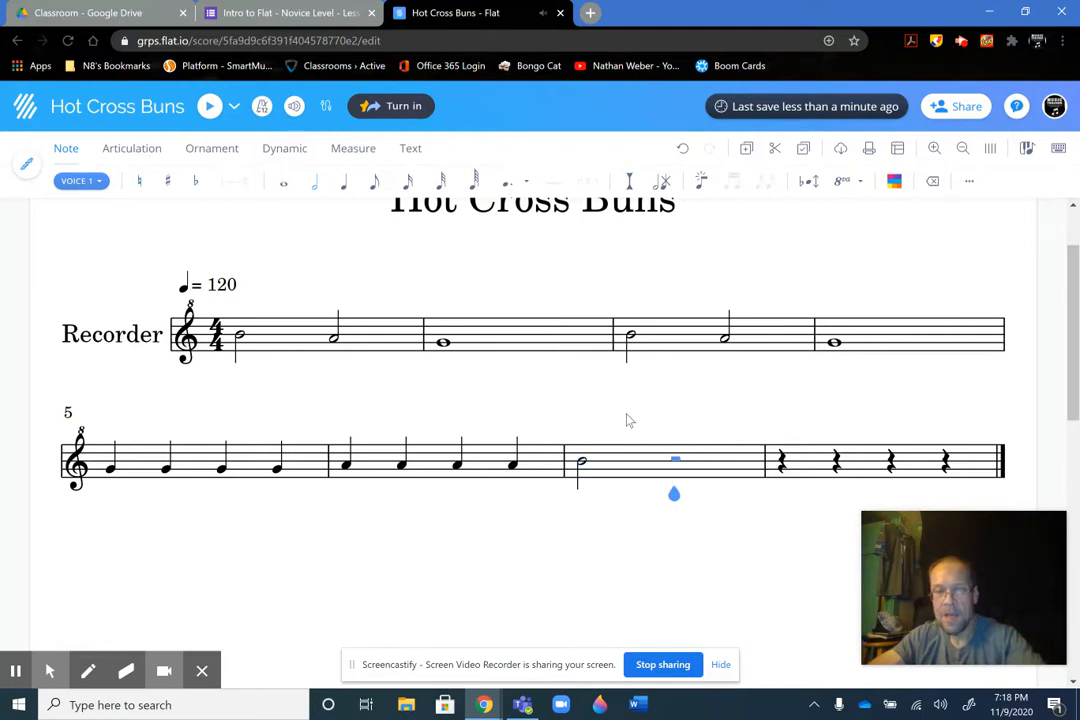
{"action": "left_click", "coordinate": [677, 462]}
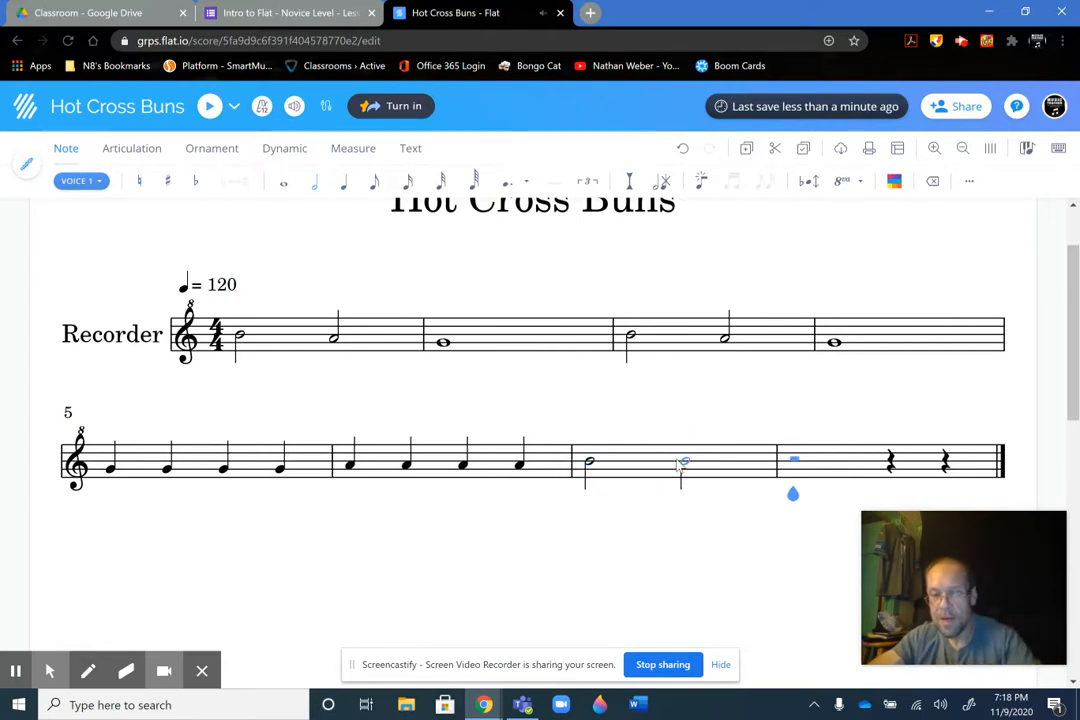
{"action": "left_click", "coordinate": [681, 466]}
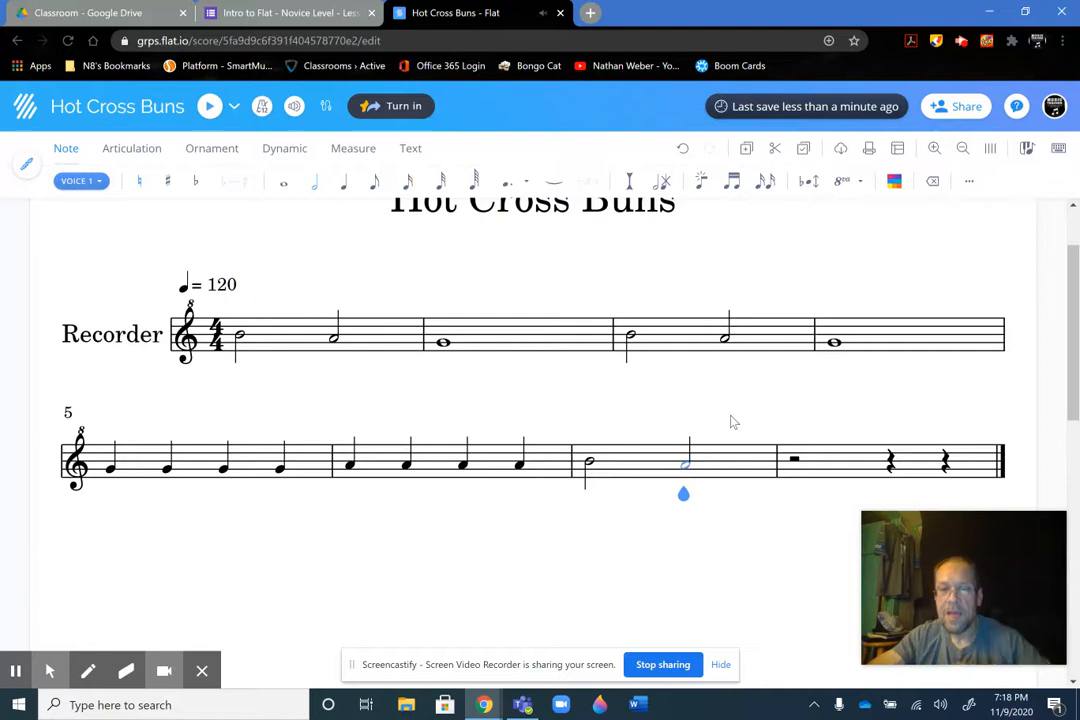
{"action": "left_click", "coordinate": [333, 338]}
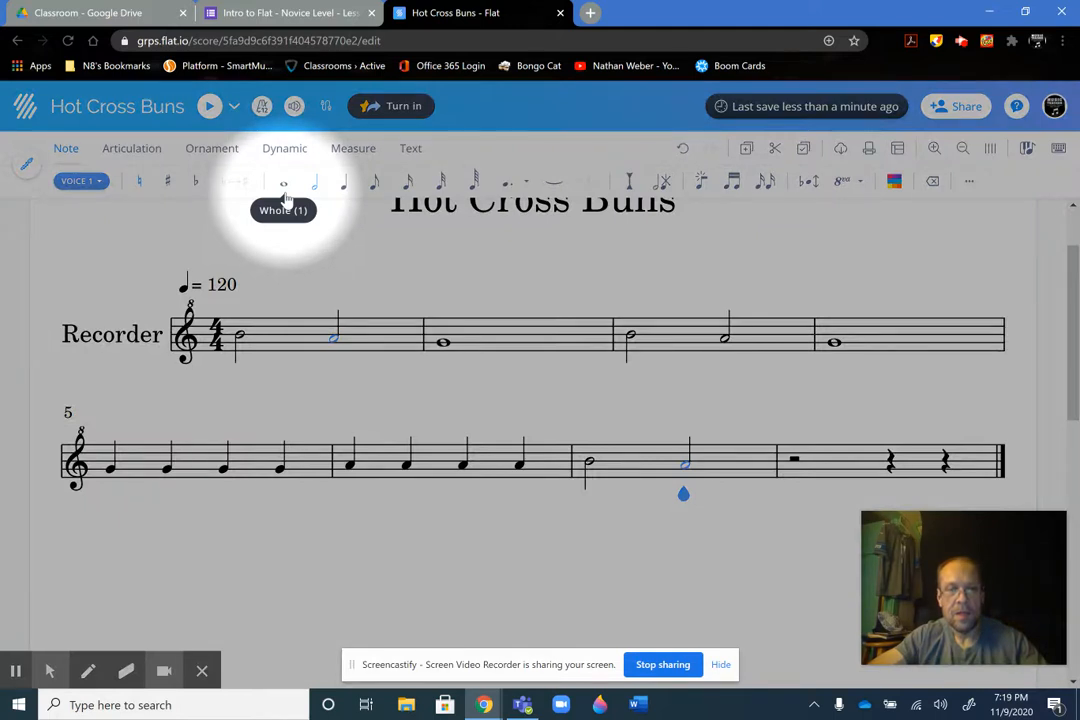
{"action": "left_click", "coordinate": [285, 195]}
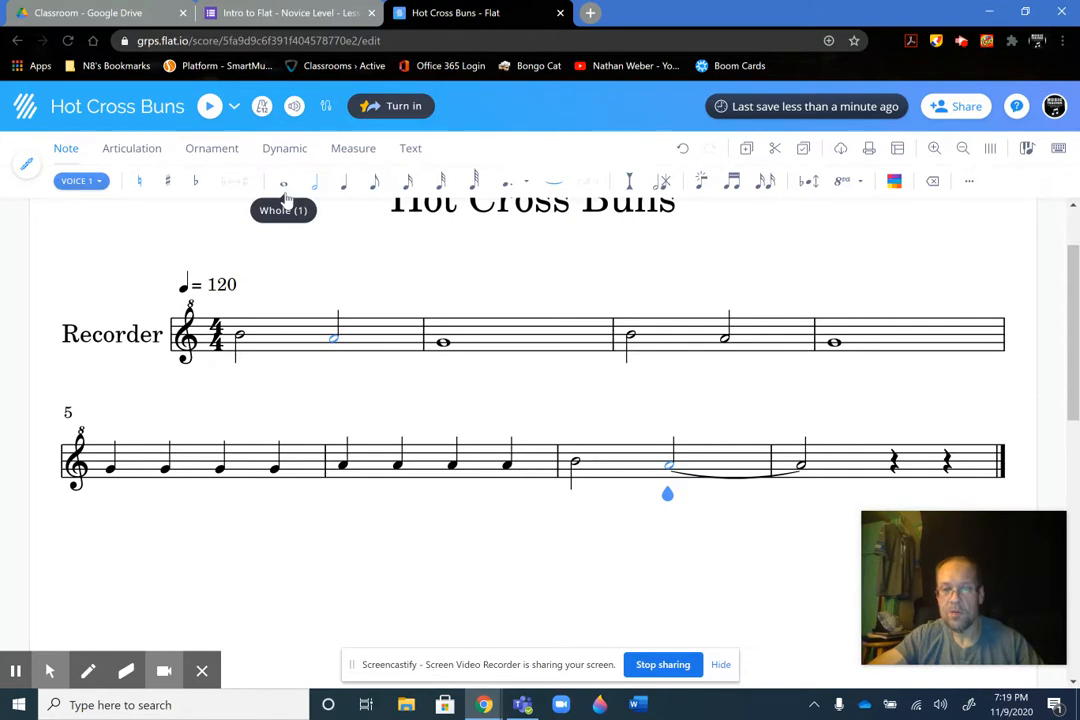
{"action": "key", "text": "ctrl+z"}
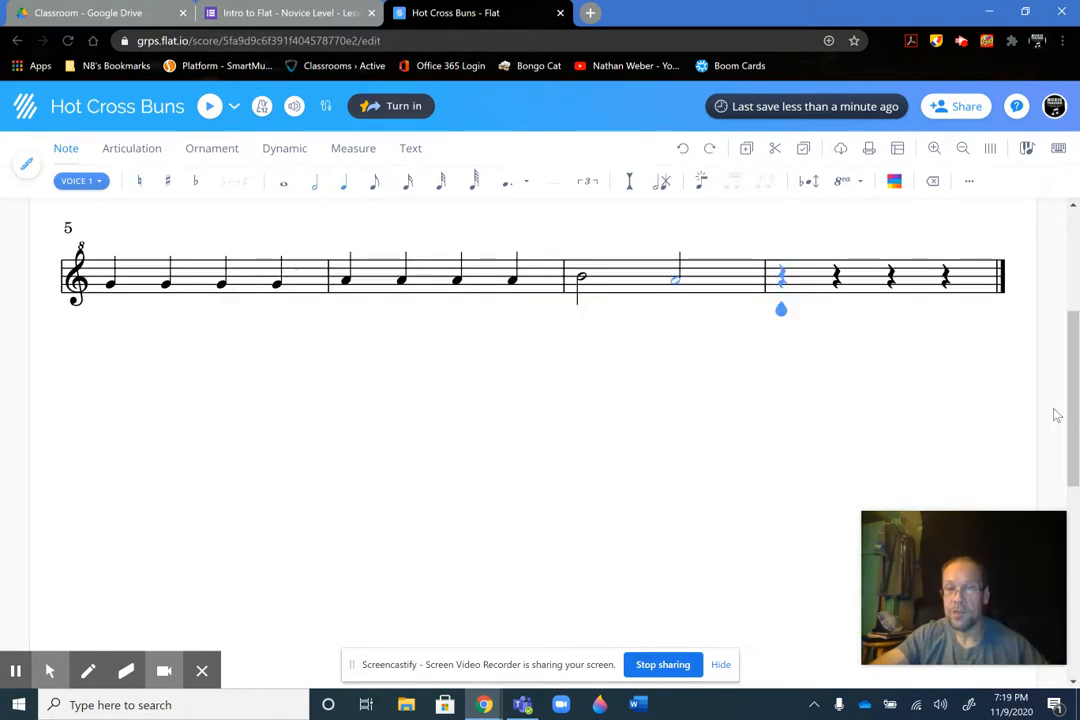
Enter a whole note in measure 8 and raise its pitch to G
{"action": "scroll", "coordinate": [1072, 410], "scroll_direction": "up", "scroll_amount": 3}
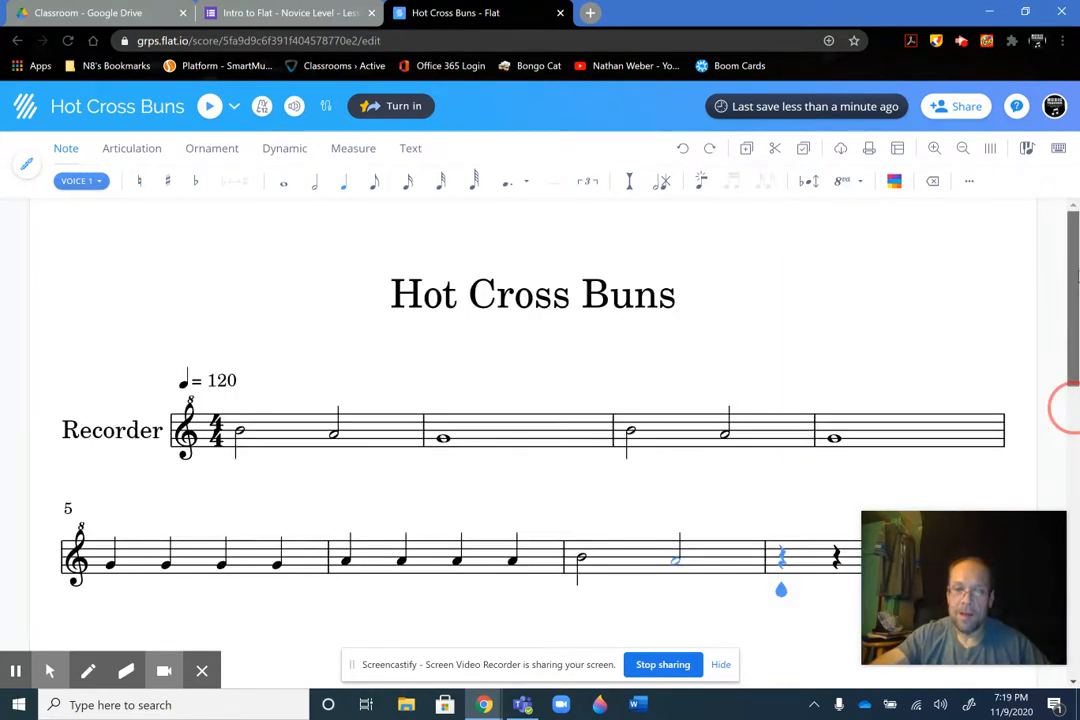
{"action": "scroll", "coordinate": [1068, 407], "scroll_direction": "down", "scroll_amount": 2}
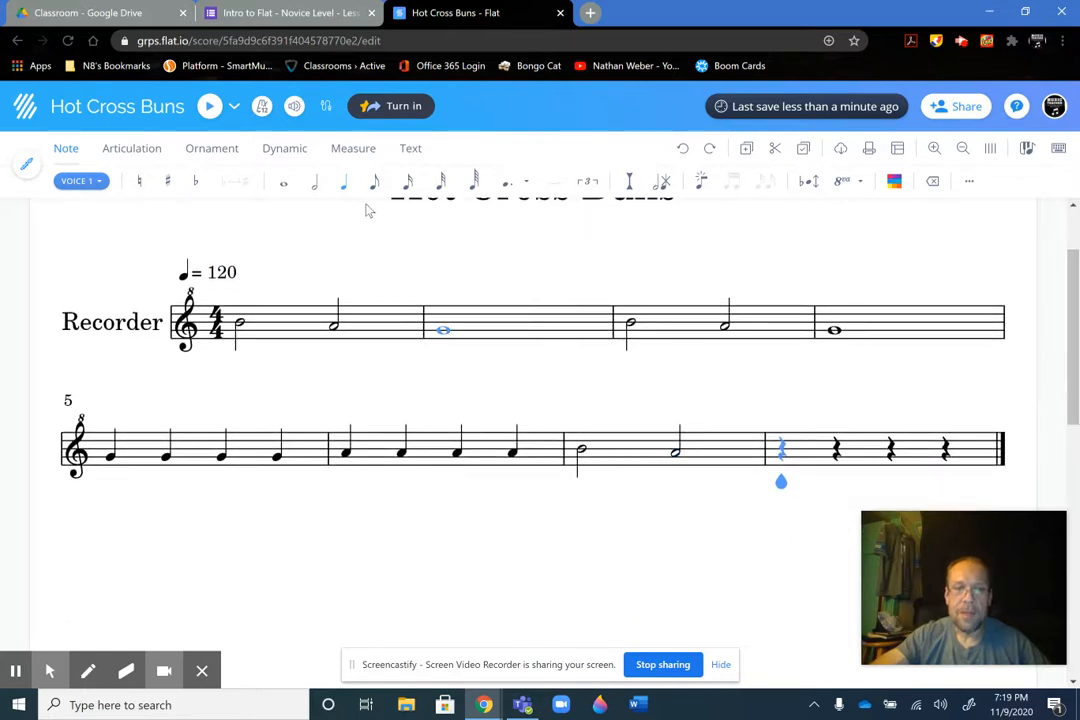
{"action": "key", "text": "Left"}
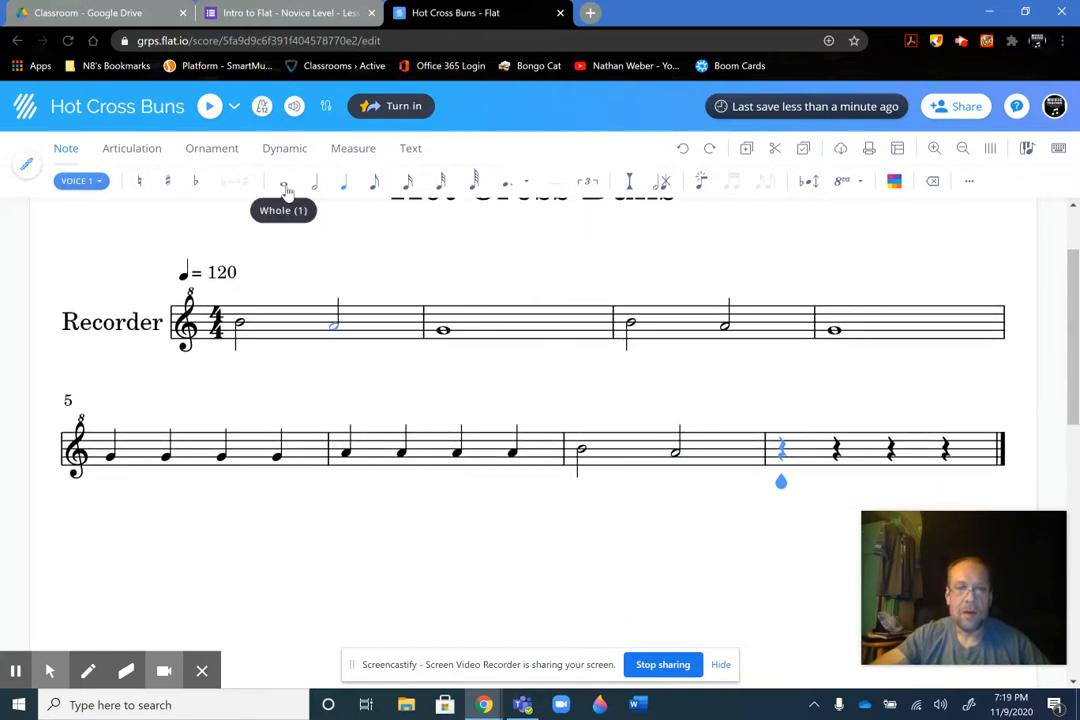
{"action": "left_click", "coordinate": [285, 191]}
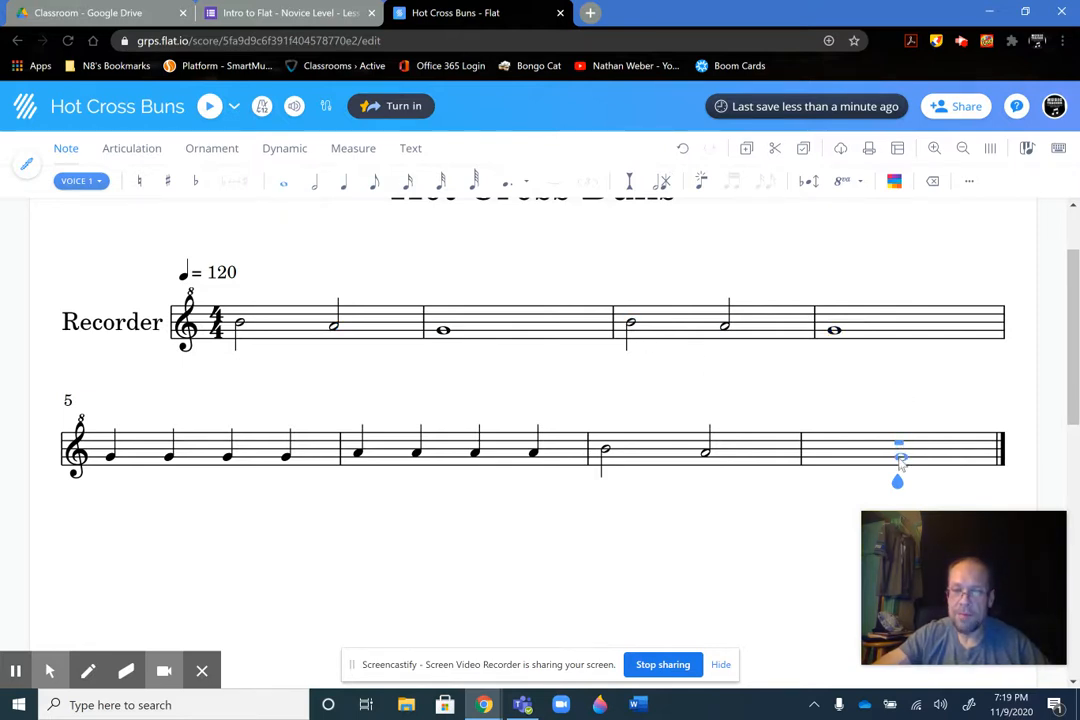
{"action": "left_click", "coordinate": [900, 461]}
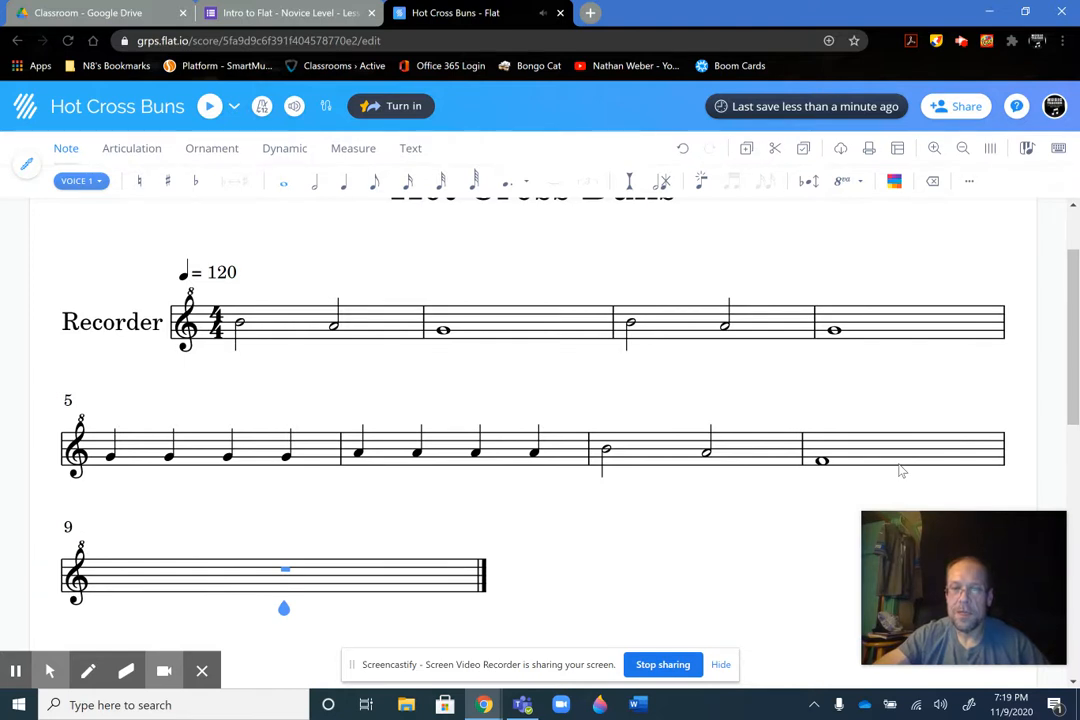
{"action": "key", "text": "Left"}
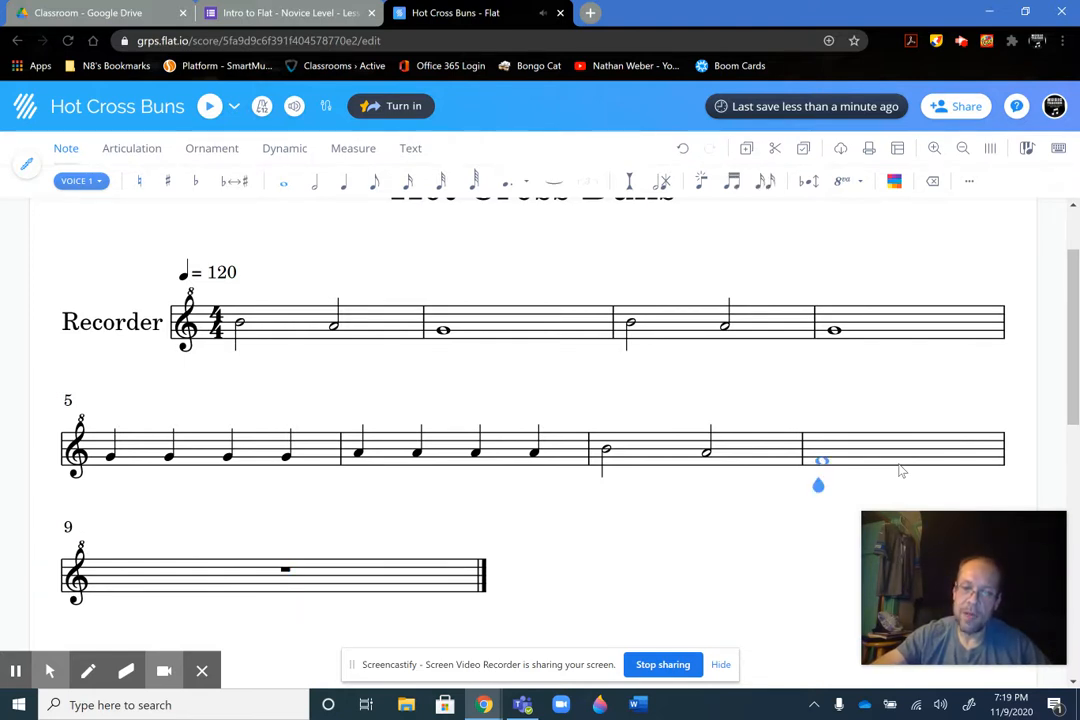
{"action": "key", "text": "Up"}
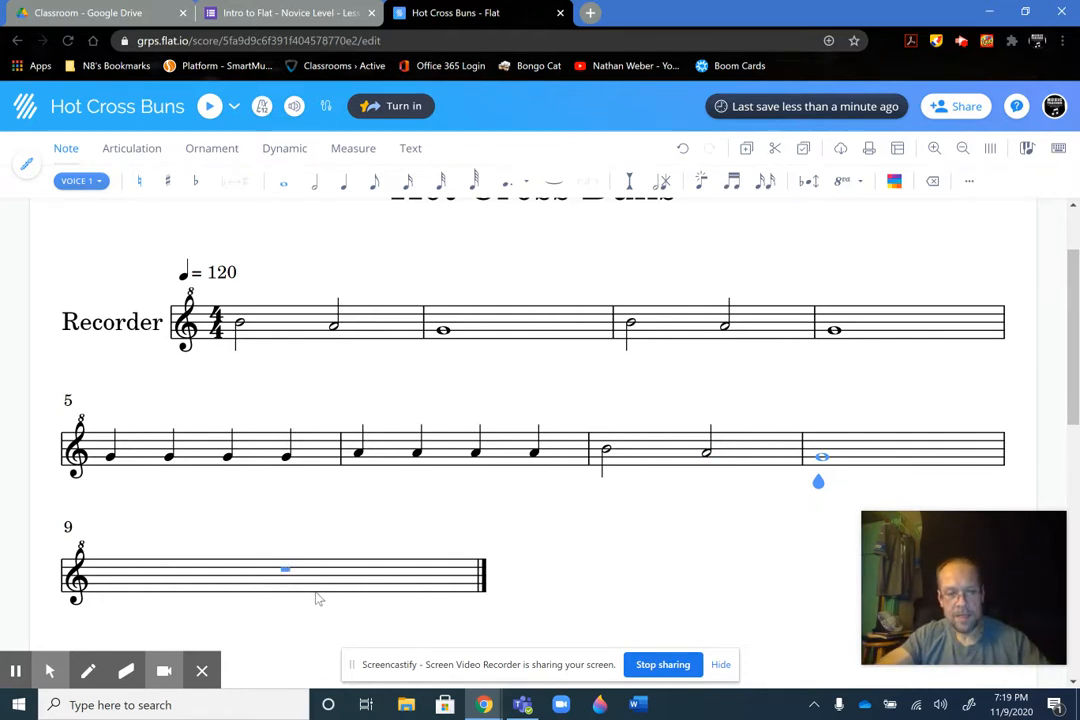
Remove the empty measure 9 from the end of the Hot Cross Buns score
{"action": "key", "text": "alt+f"}
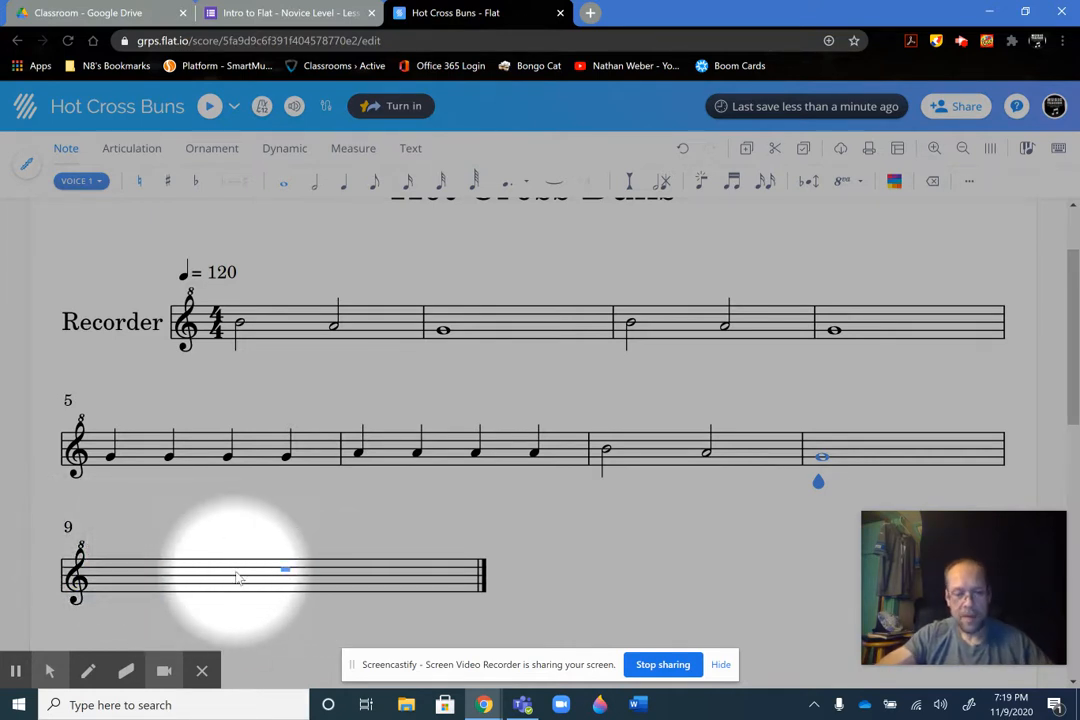
{"action": "key", "text": "alt+f"}
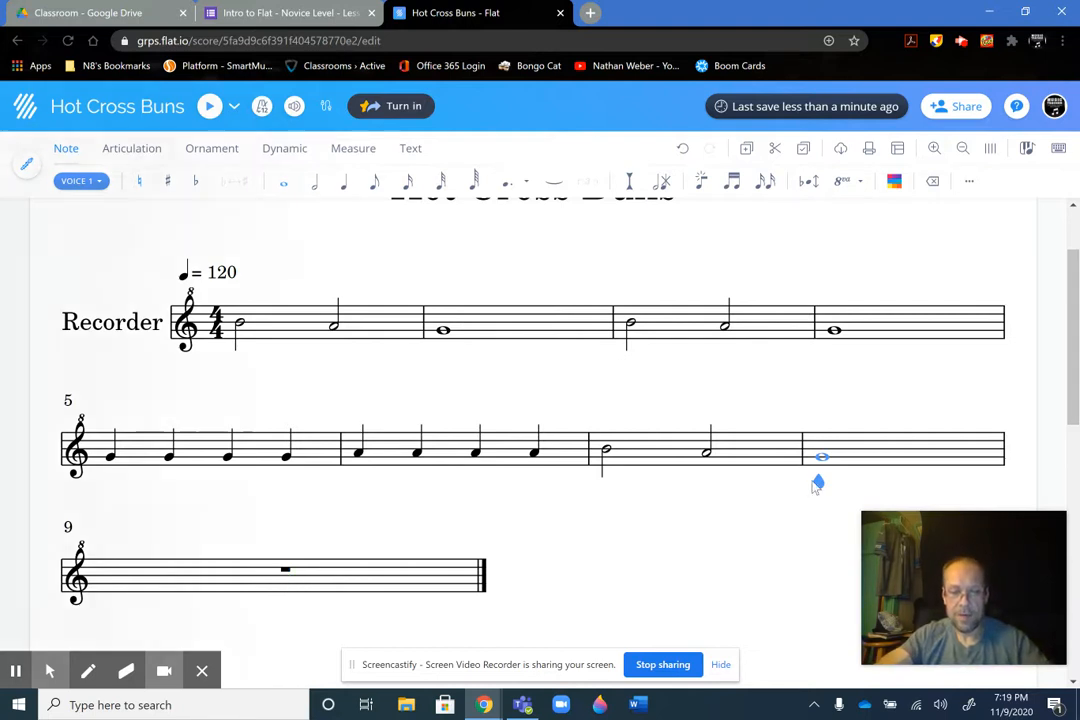
{"action": "key", "text": "alt+f"}
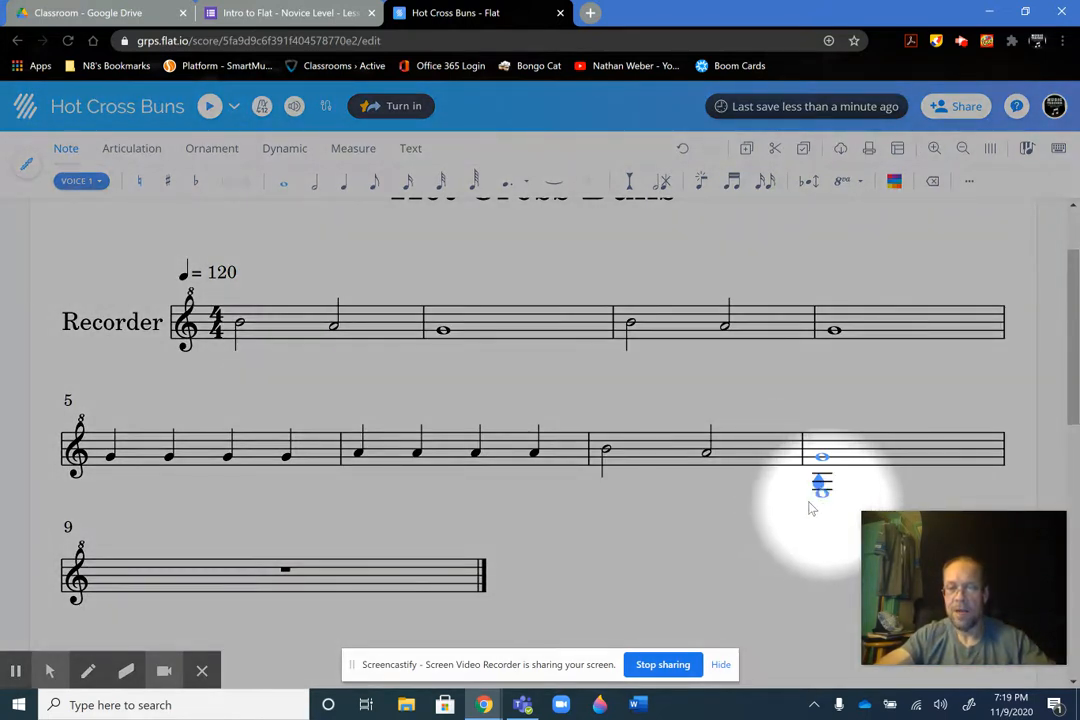
{"action": "key", "text": "alt+f"}
{"action": "left_click", "coordinate": [285, 574]}
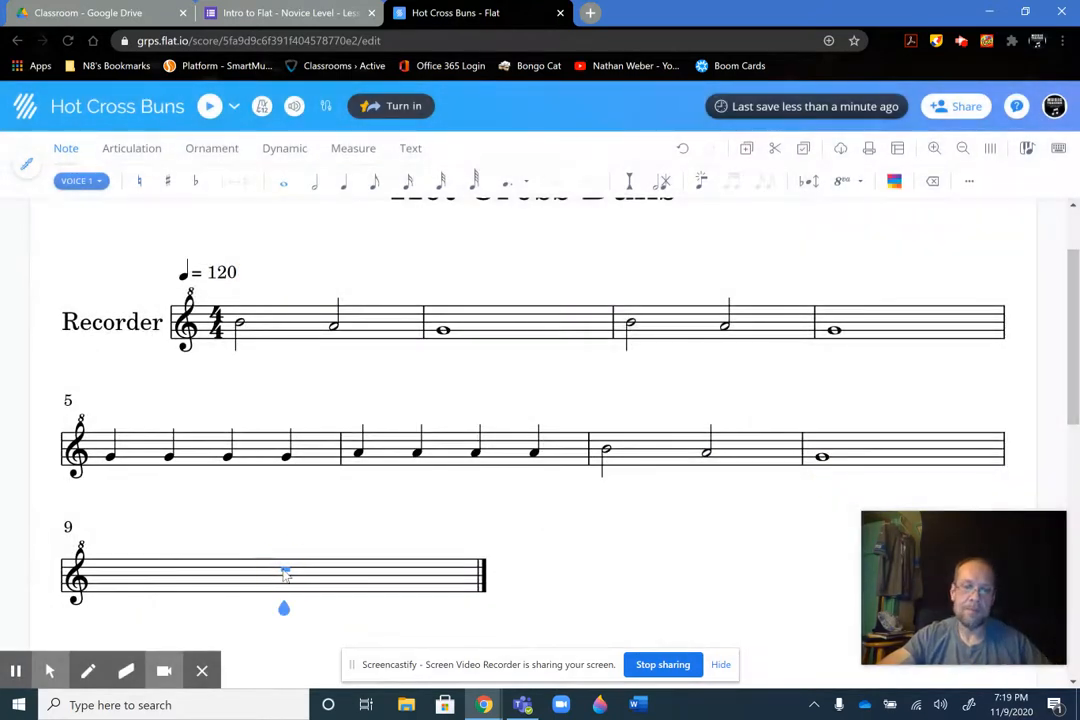
{"action": "key", "text": "alt+f"}
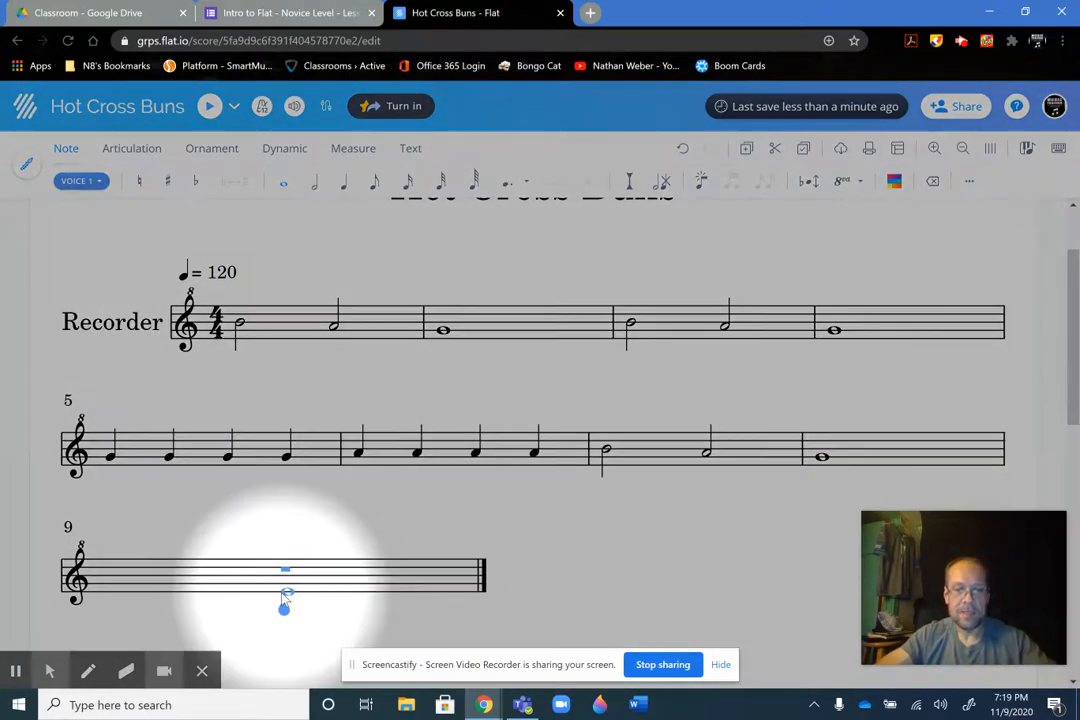
{"action": "key", "text": "alt+f"}
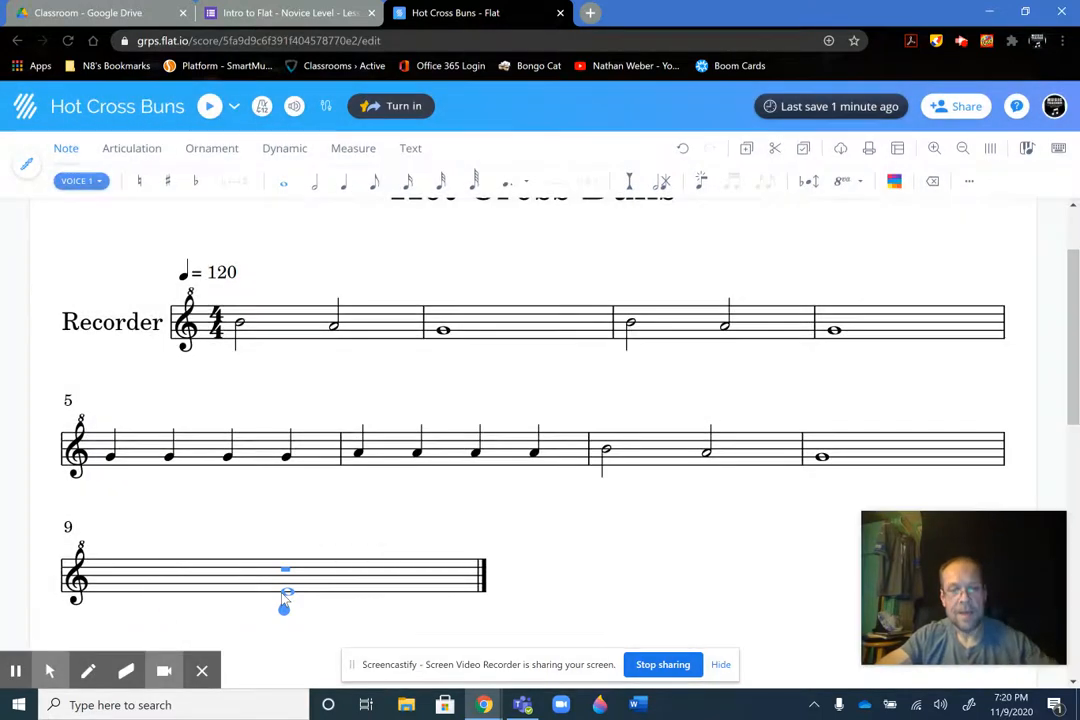
{"action": "key", "text": "alt+f"}
{"action": "left_click", "coordinate": [361, 152]}
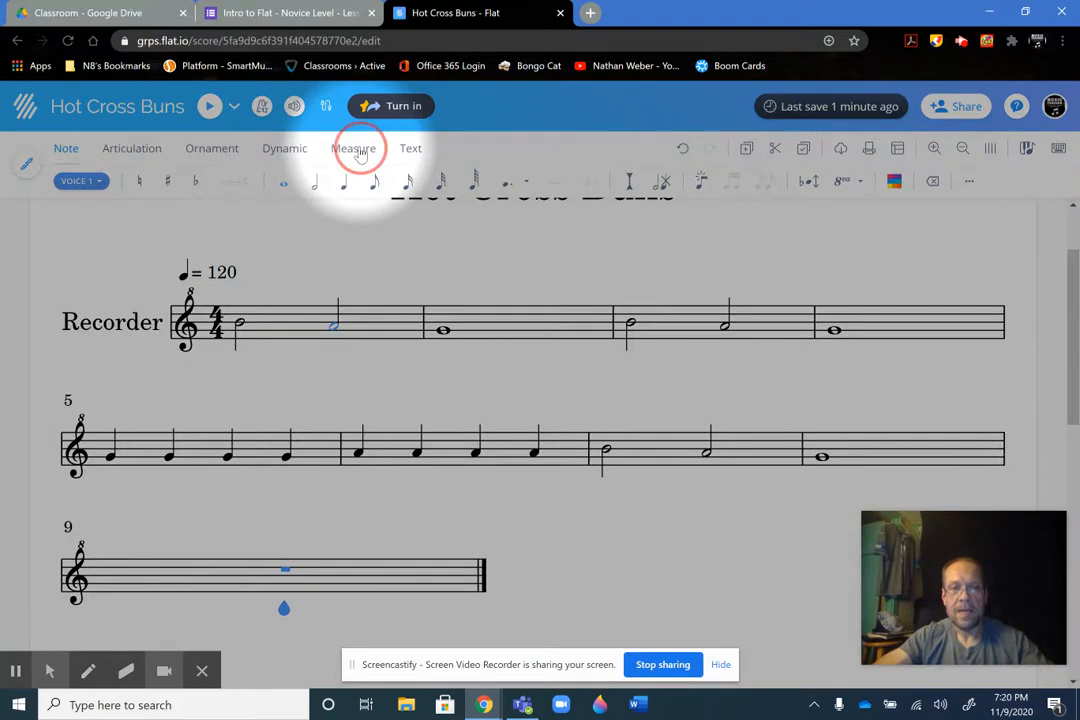
{"action": "key", "text": "alt+f"}
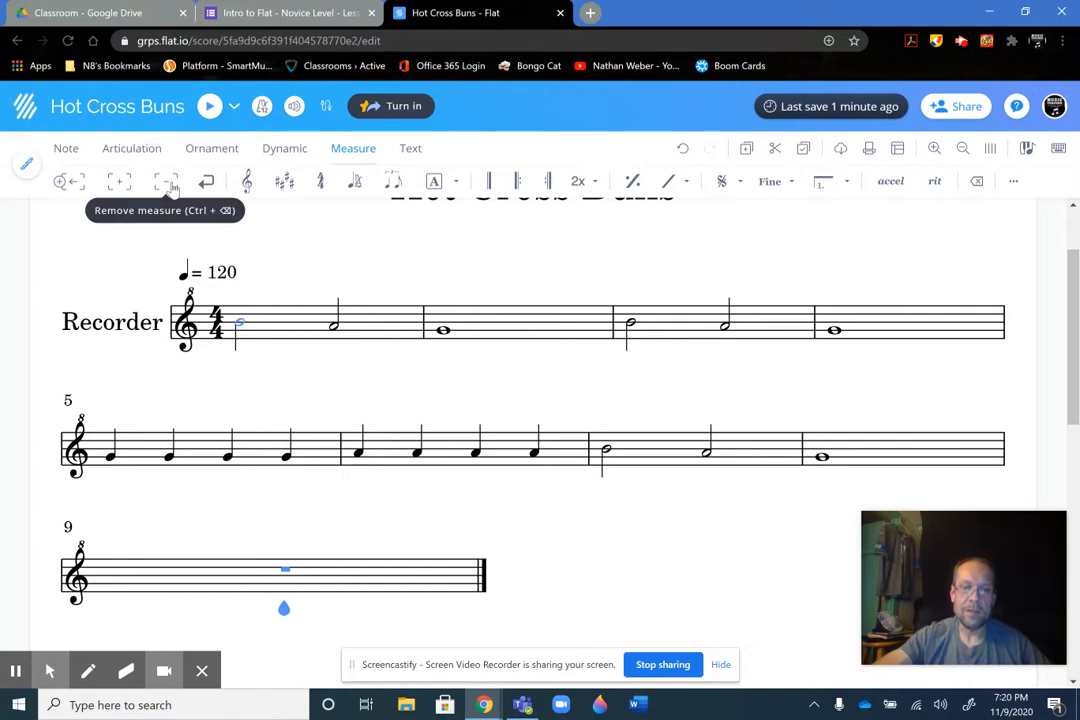
{"action": "left_click", "coordinate": [170, 186]}
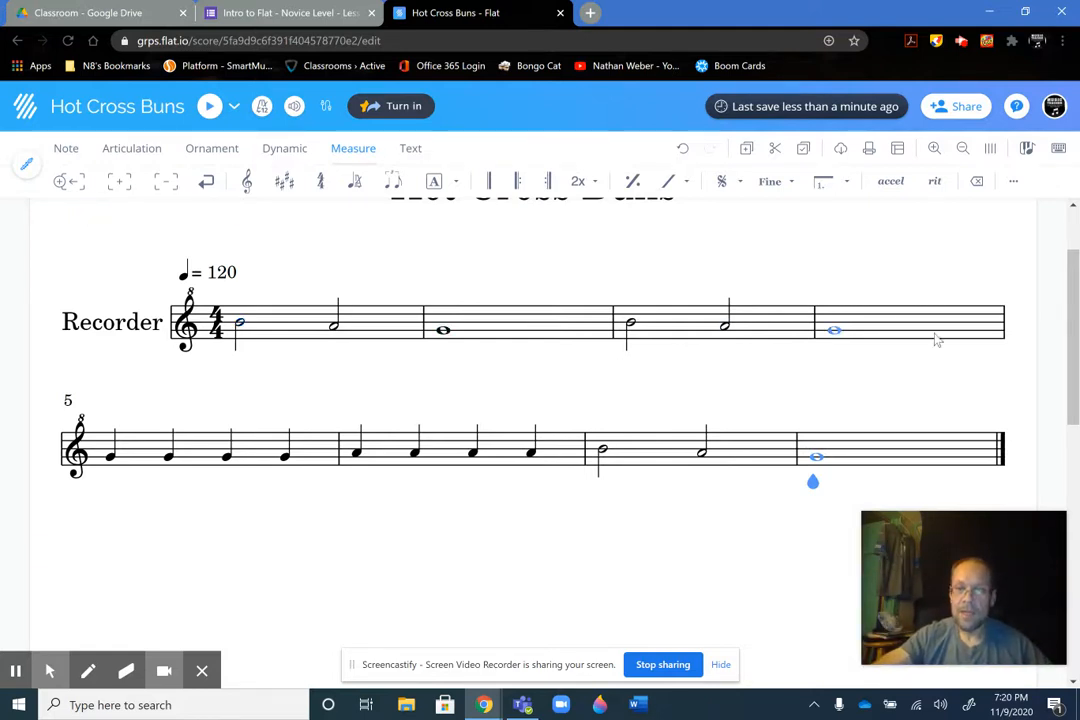
Compare the whole eight-measure score with the reference image in the Google Form
{"action": "left_click_drag", "start_coordinate": [1075, 357], "coordinate": [1077, 318]}
{"action": "left_click_drag", "start_coordinate": [988, 530], "coordinate": [935, 231]}
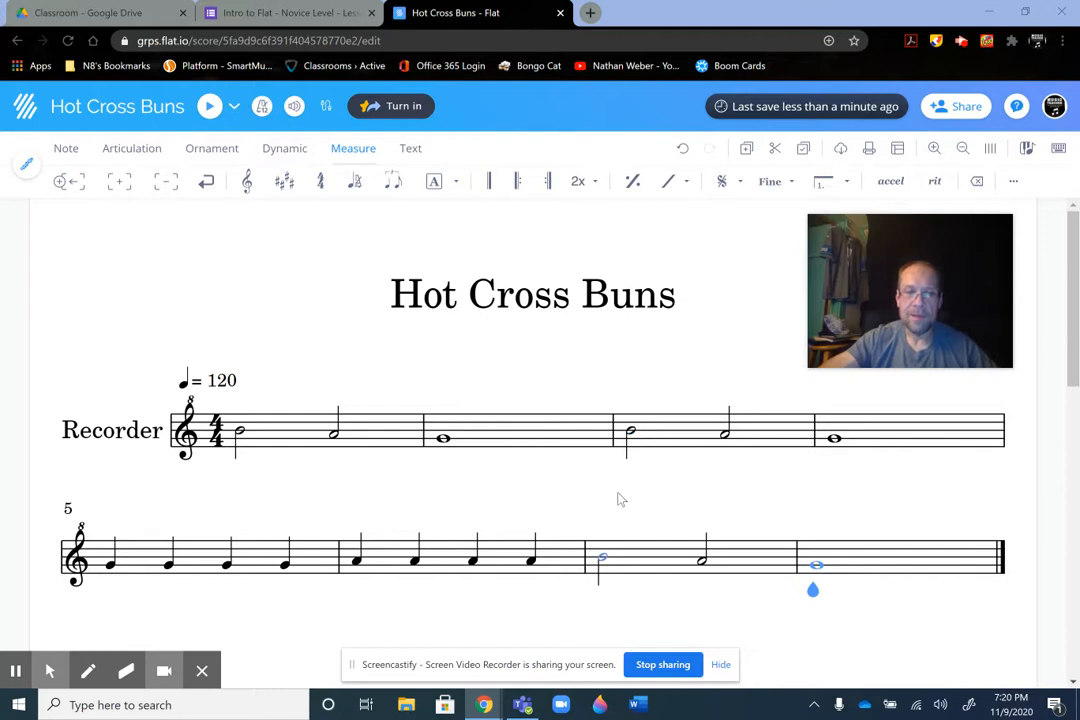
{"action": "left_click", "coordinate": [268, 12]}
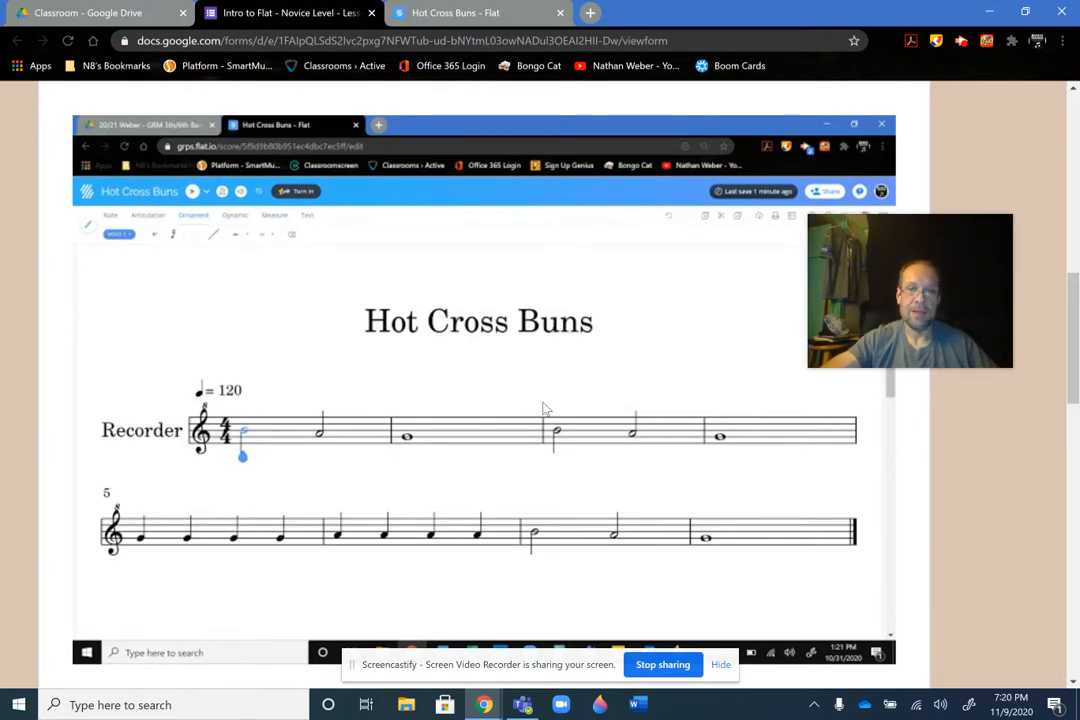
{"action": "left_click", "coordinate": [474, 14]}
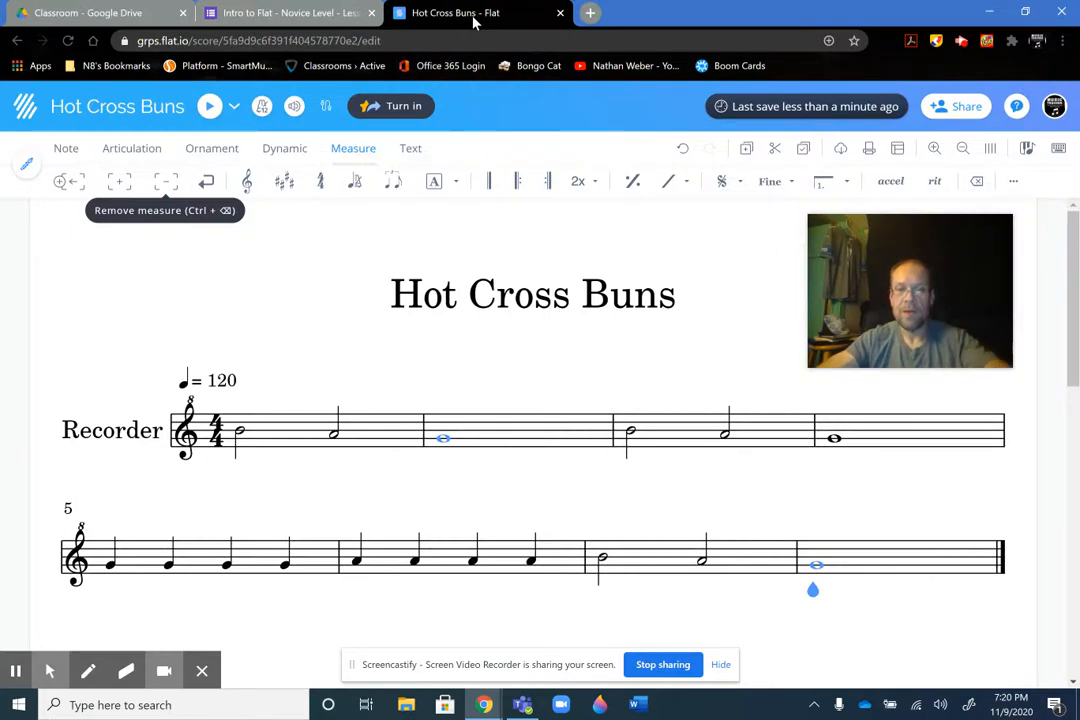
{"action": "left_click", "coordinate": [300, 14]}
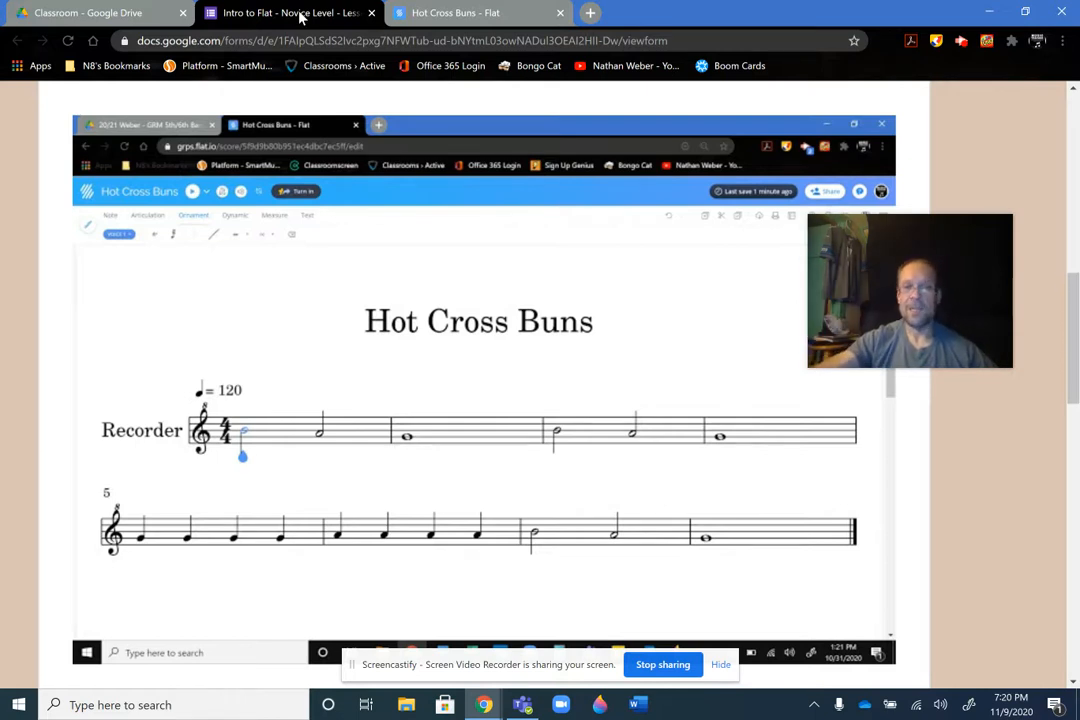
{"action": "left_click", "coordinate": [432, 12]}
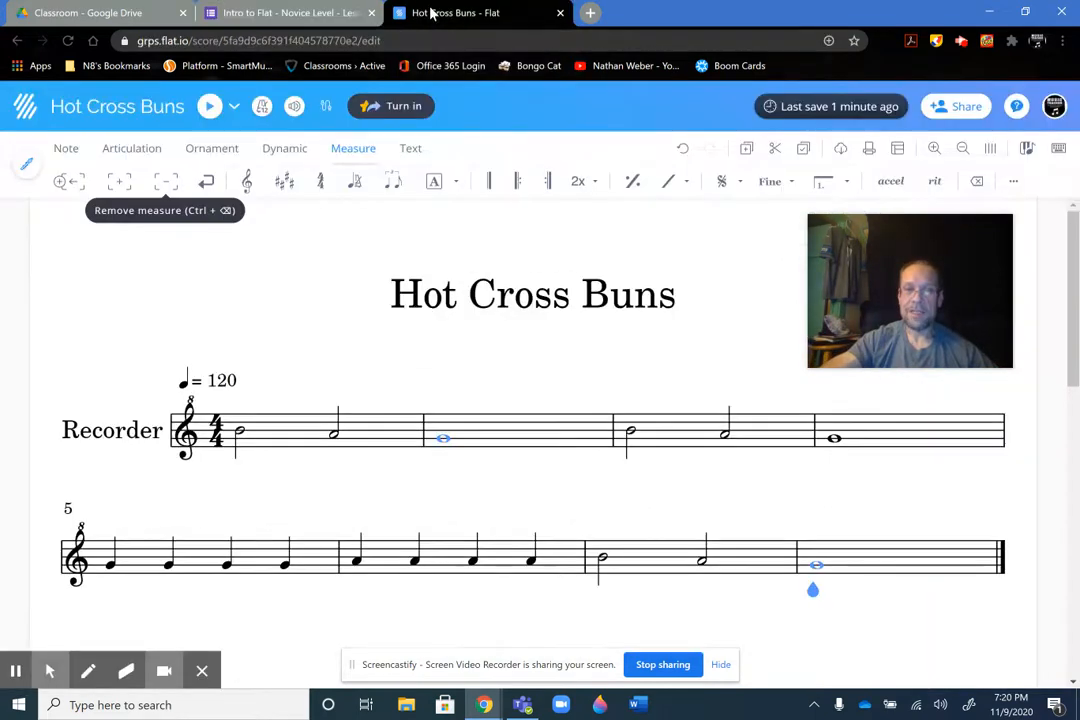
Review Sharing Step One in the Google Form, and open the score's sharing settings in Flat accordingly
{"action": "left_click", "coordinate": [318, 10]}
{"action": "left_click_drag", "start_coordinate": [1072, 310], "coordinate": [1037, 375]}
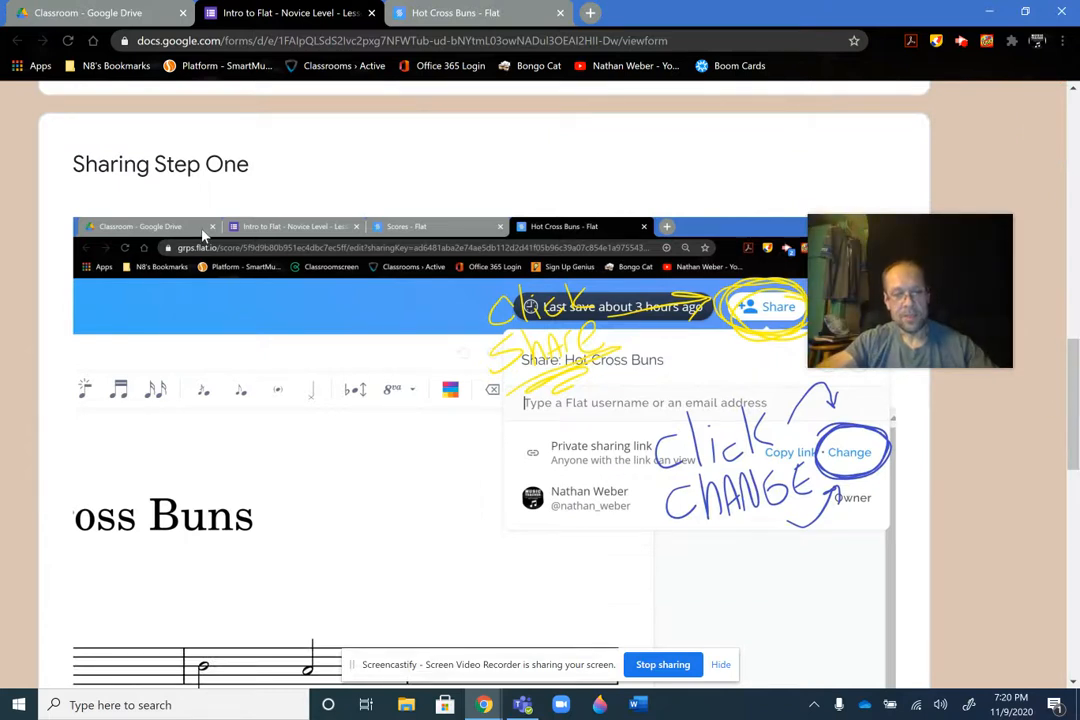
{"action": "left_click", "coordinate": [183, 172]}
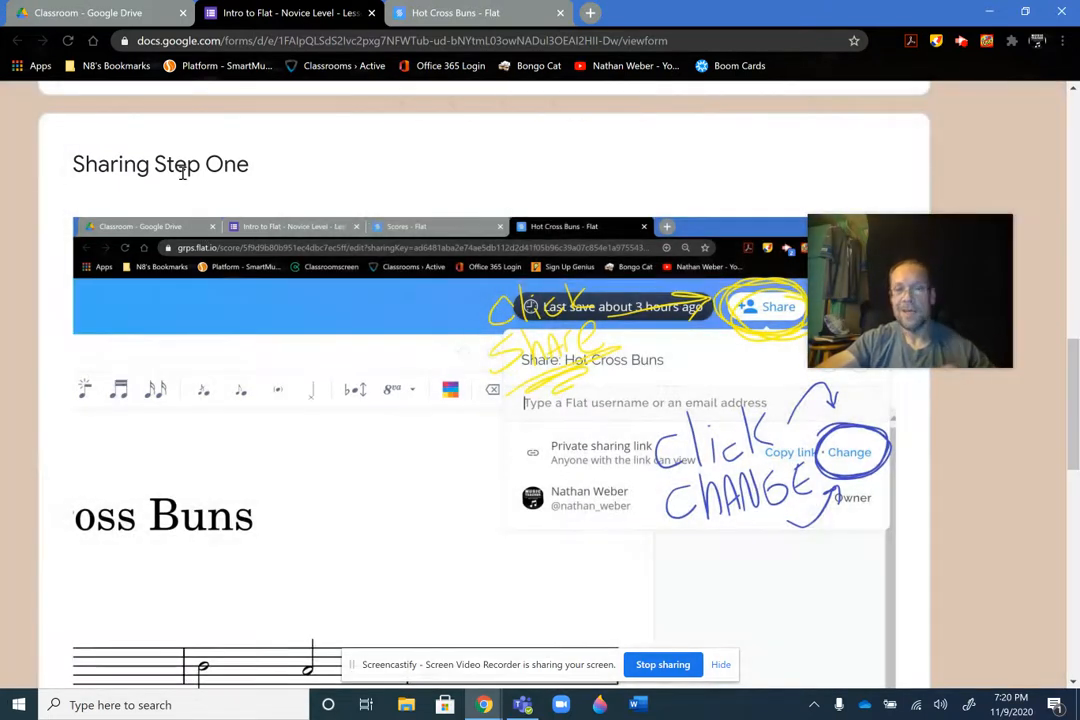
{"action": "left_click_drag", "start_coordinate": [884, 234], "coordinate": [959, 163]}
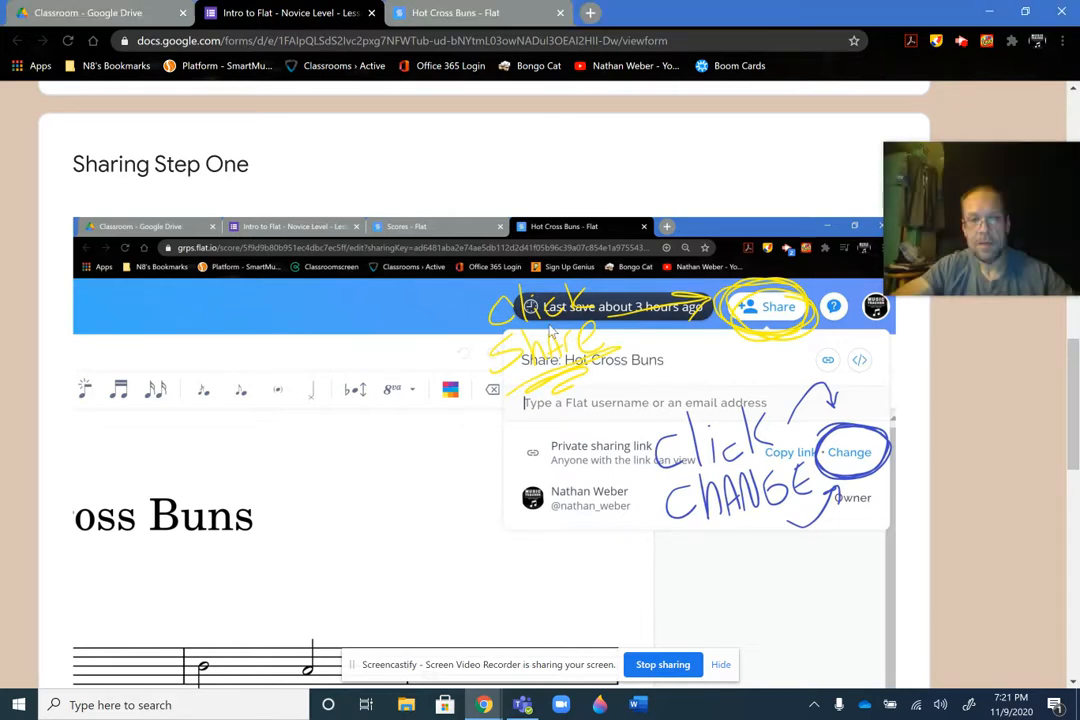
{"action": "key", "text": "alt+f"}
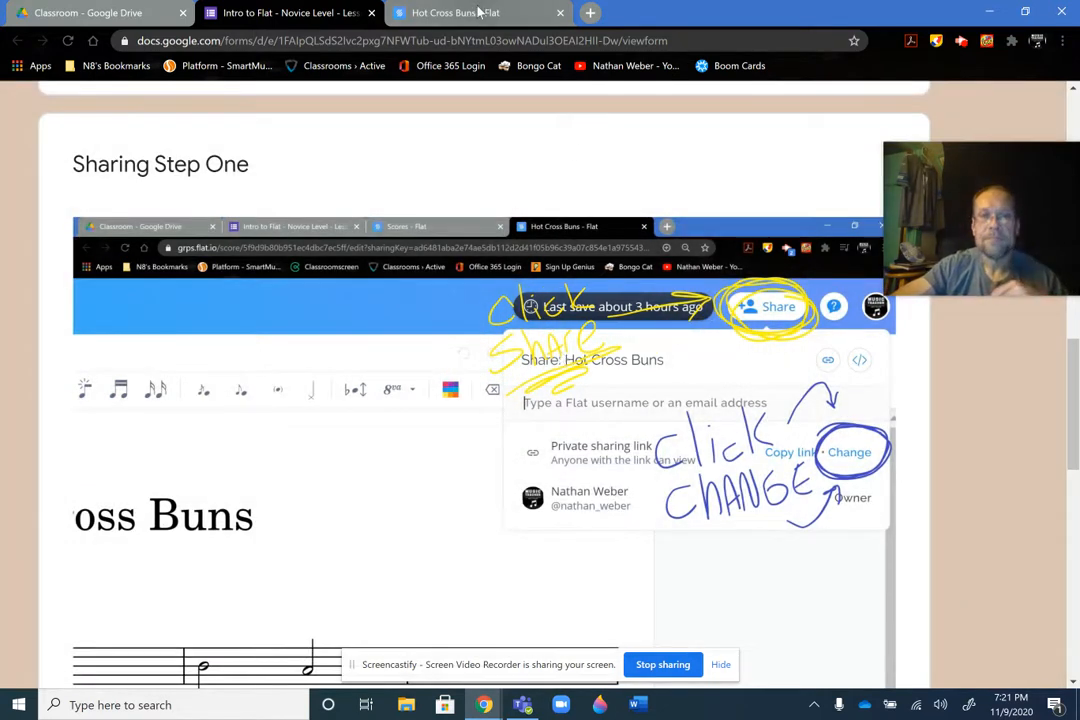
{"action": "left_click", "coordinate": [480, 20]}
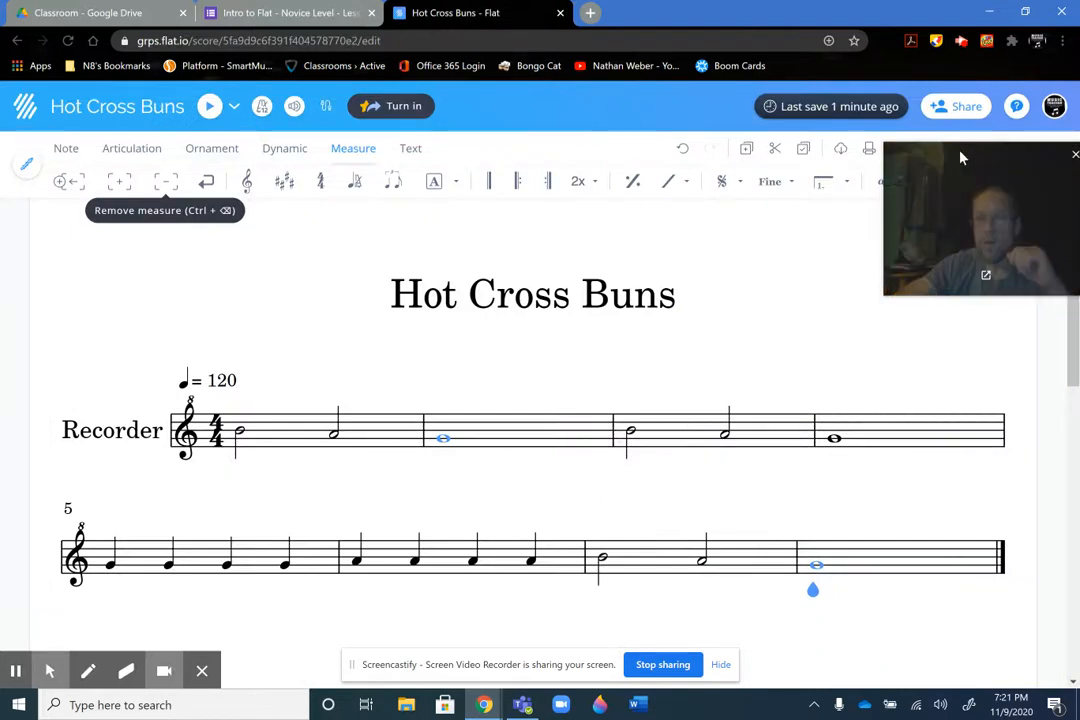
{"action": "key", "text": "ctrl+f"}
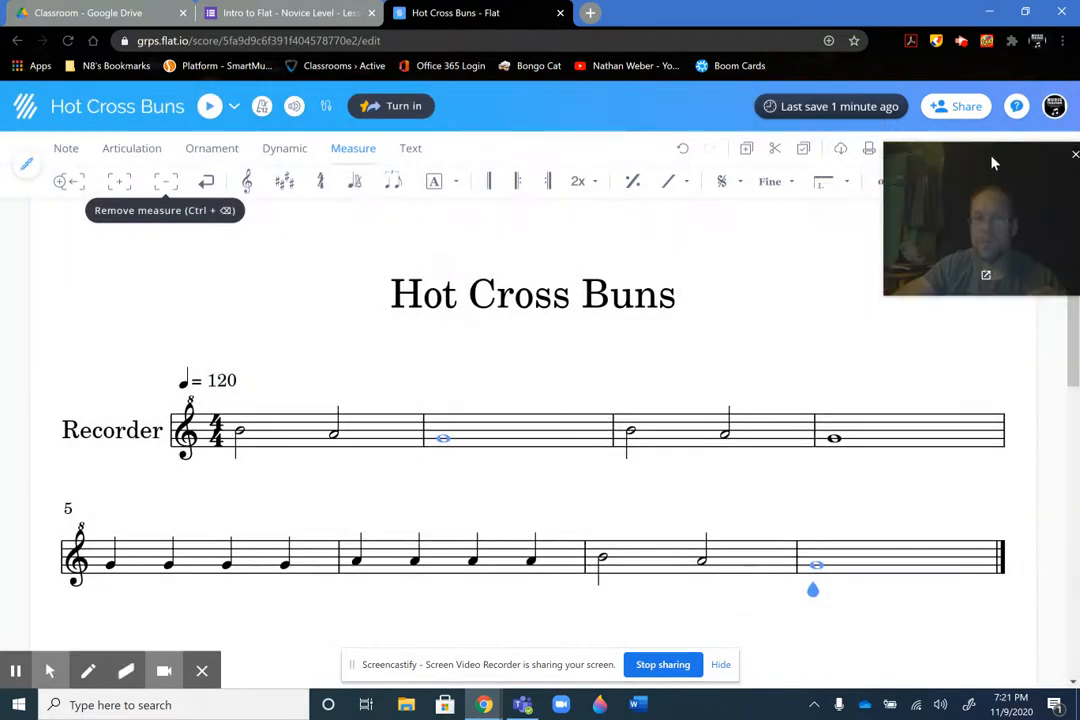
{"action": "left_click_drag", "start_coordinate": [991, 164], "coordinate": [971, 328]}
{"action": "left_click", "coordinate": [956, 106]}
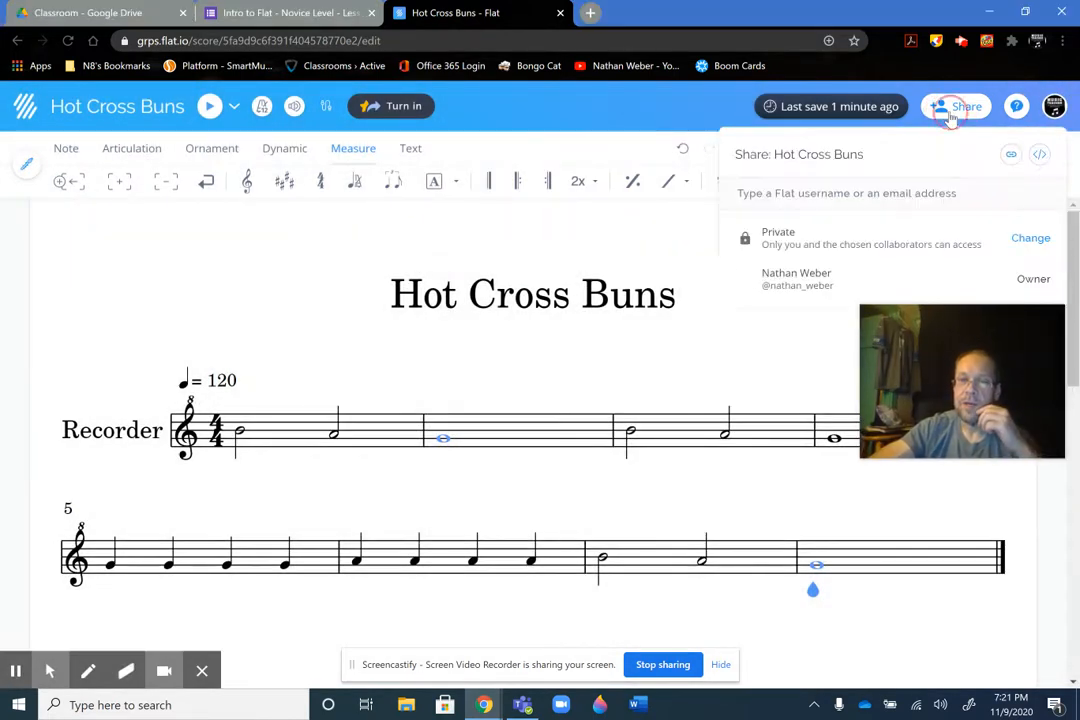
{"action": "left_click_drag", "start_coordinate": [957, 327], "coordinate": [955, 359]}
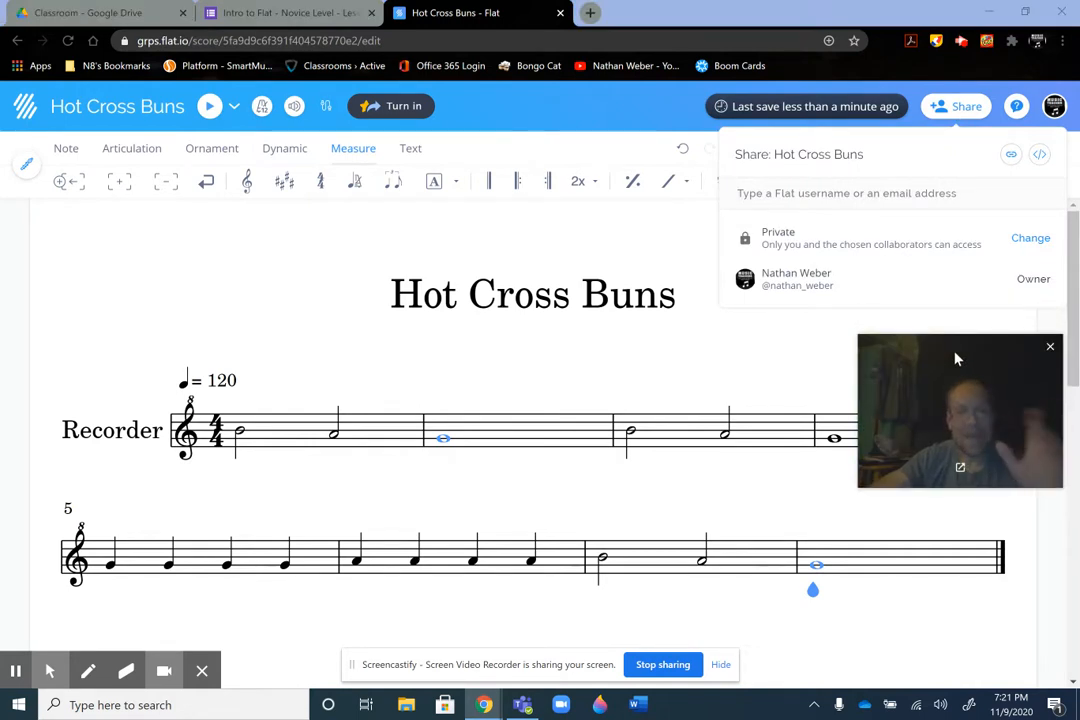
Recheck the form's Sharing Step One image and open the privacy options for the score in Flat
{"action": "left_click", "coordinate": [266, 14]}
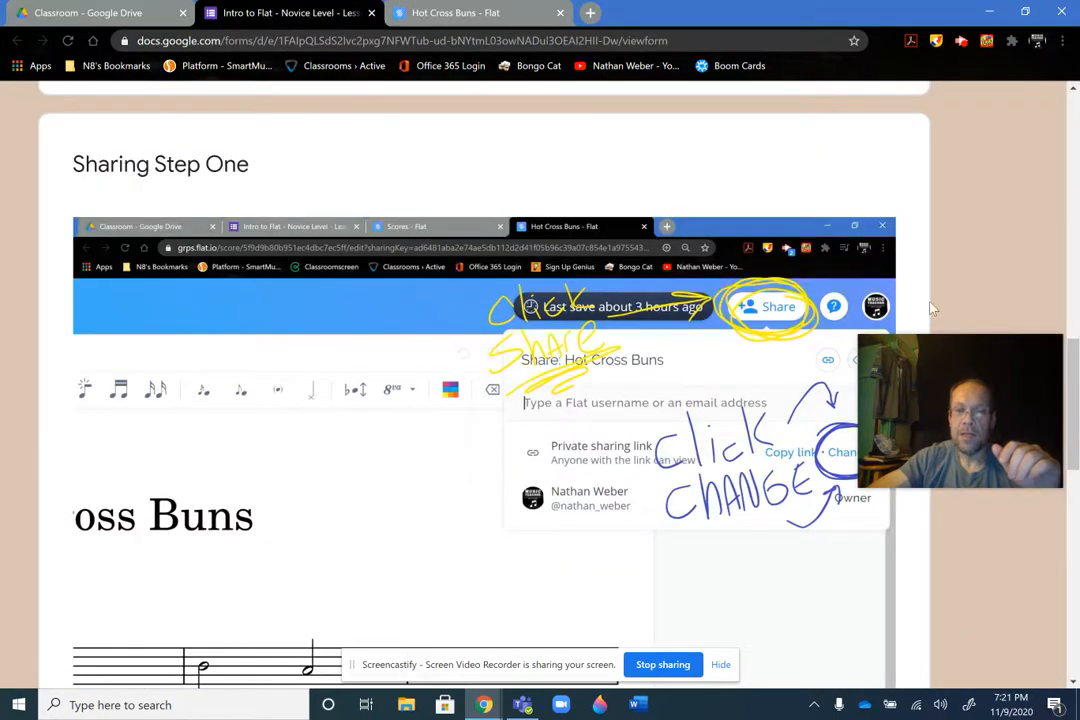
{"action": "left_click_drag", "start_coordinate": [958, 356], "coordinate": [270, 381]}
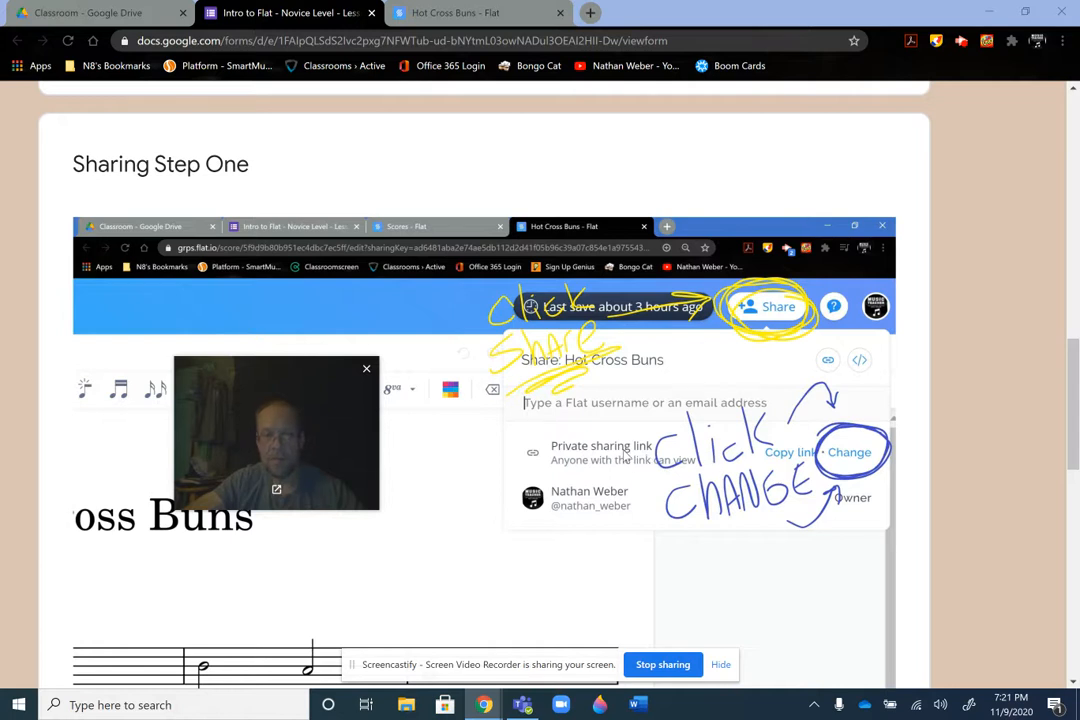
{"action": "key", "text": "alt+f"}
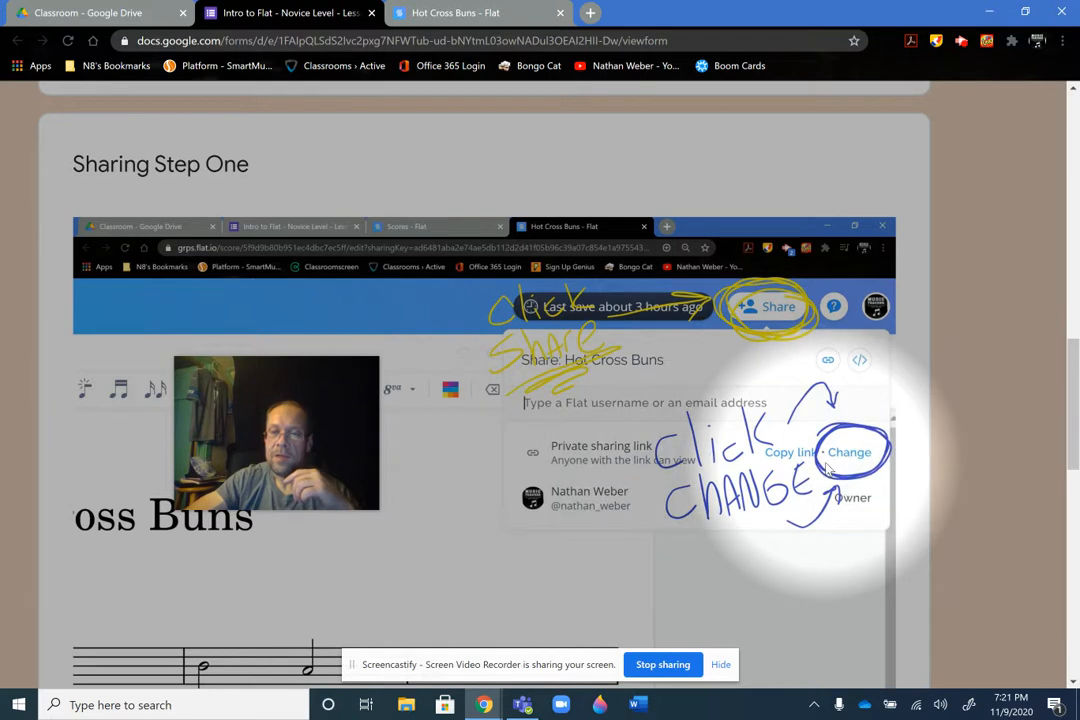
{"action": "key", "text": "alt+f"}
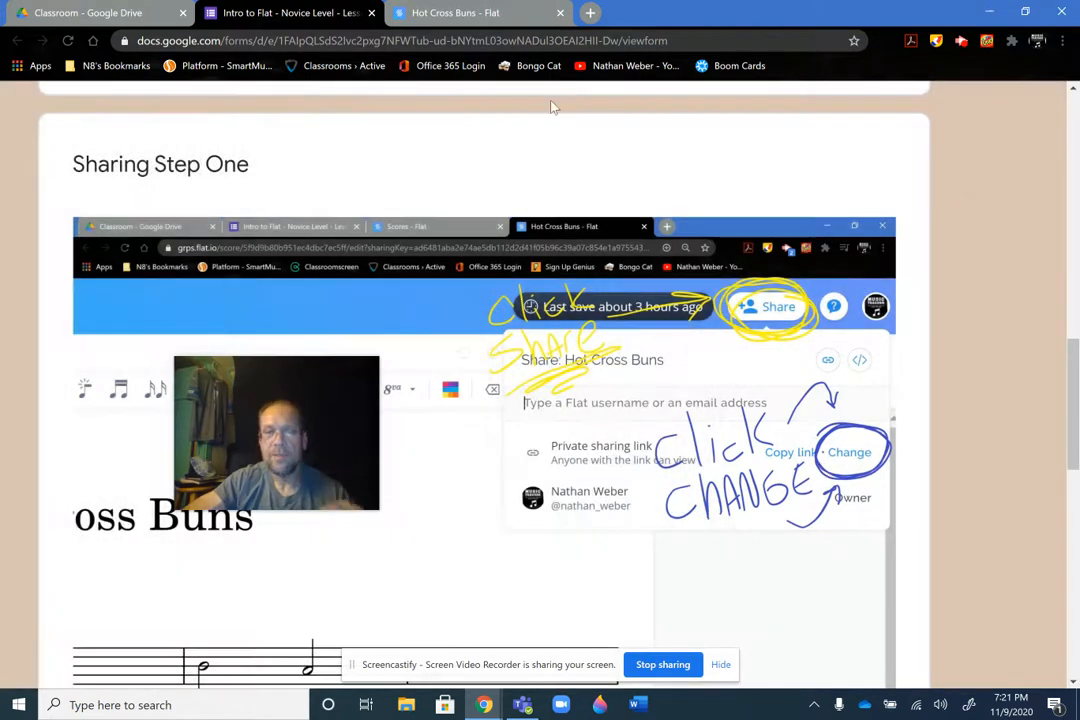
{"action": "left_click", "coordinate": [469, 12]}
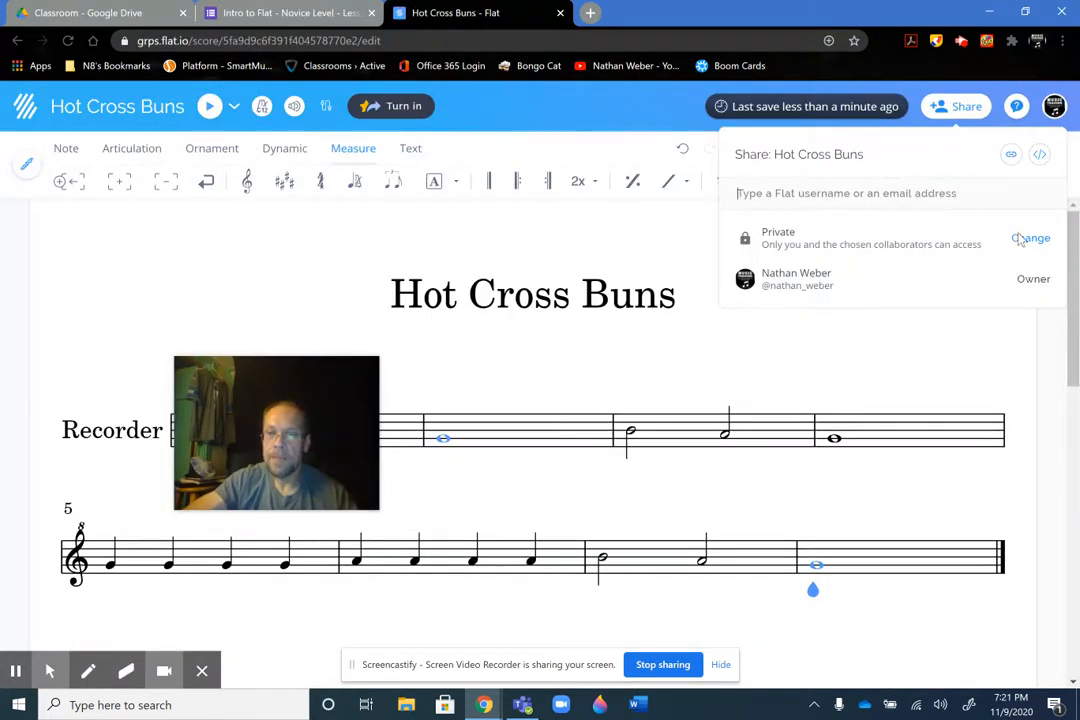
{"action": "key", "text": "alt+f"}
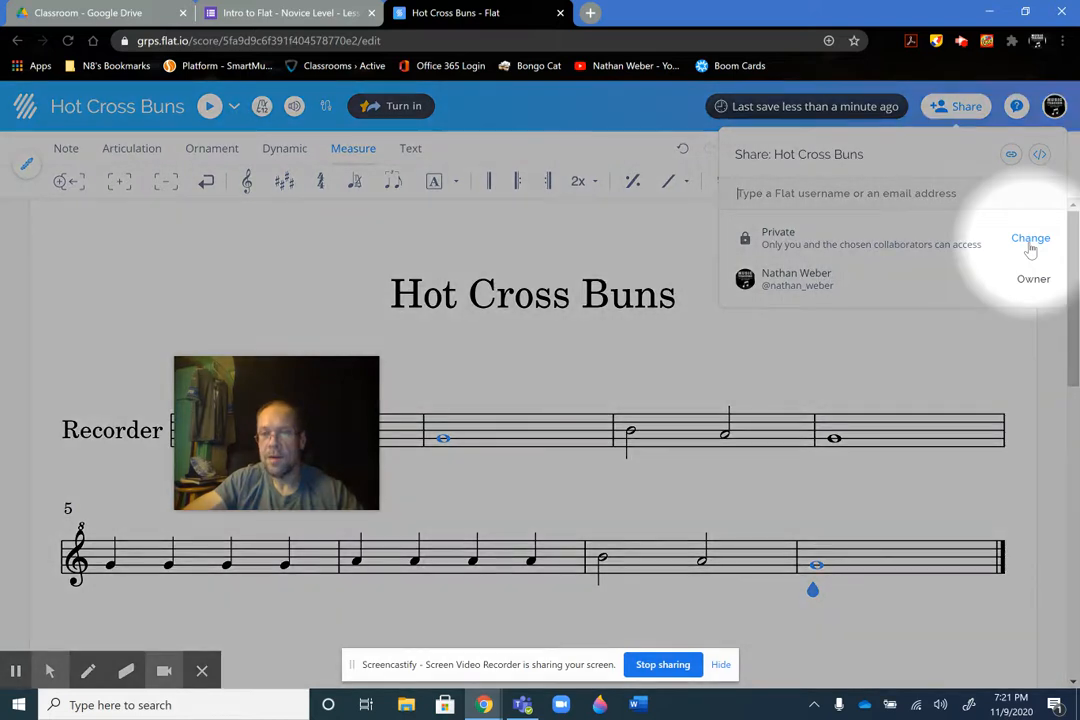
{"action": "key", "text": "alt+f"}
{"action": "left_click", "coordinate": [1029, 244]}
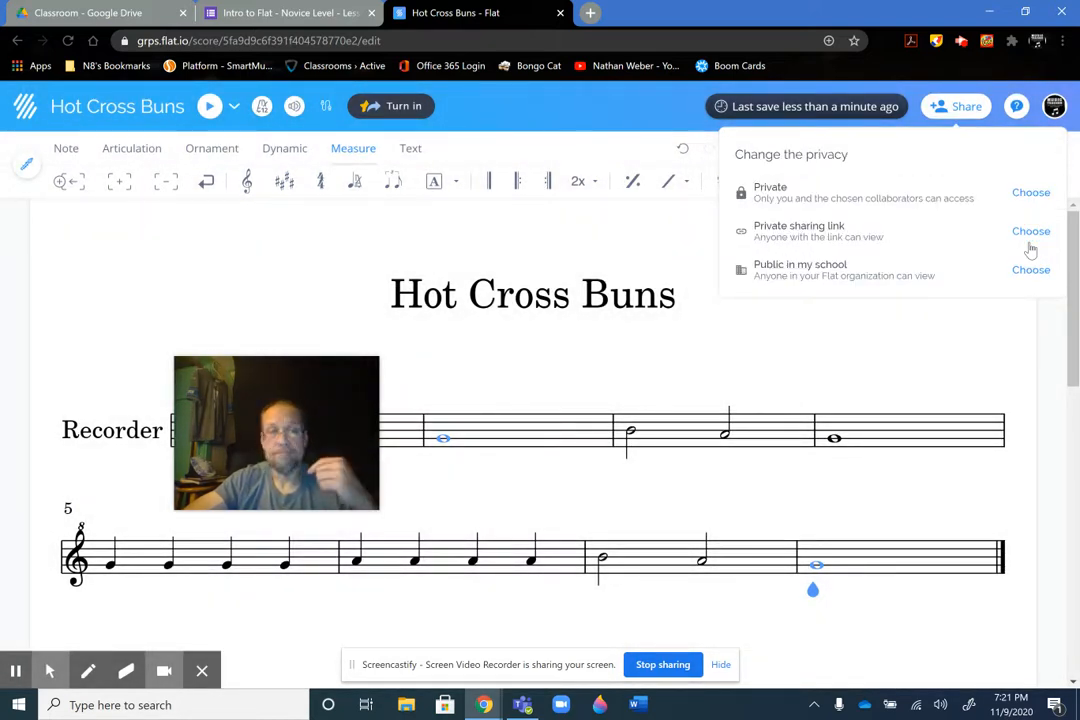
Following the form's next sharing image, set the score's privacy in Flat to Private sharing link
{"action": "left_click", "coordinate": [255, 14]}
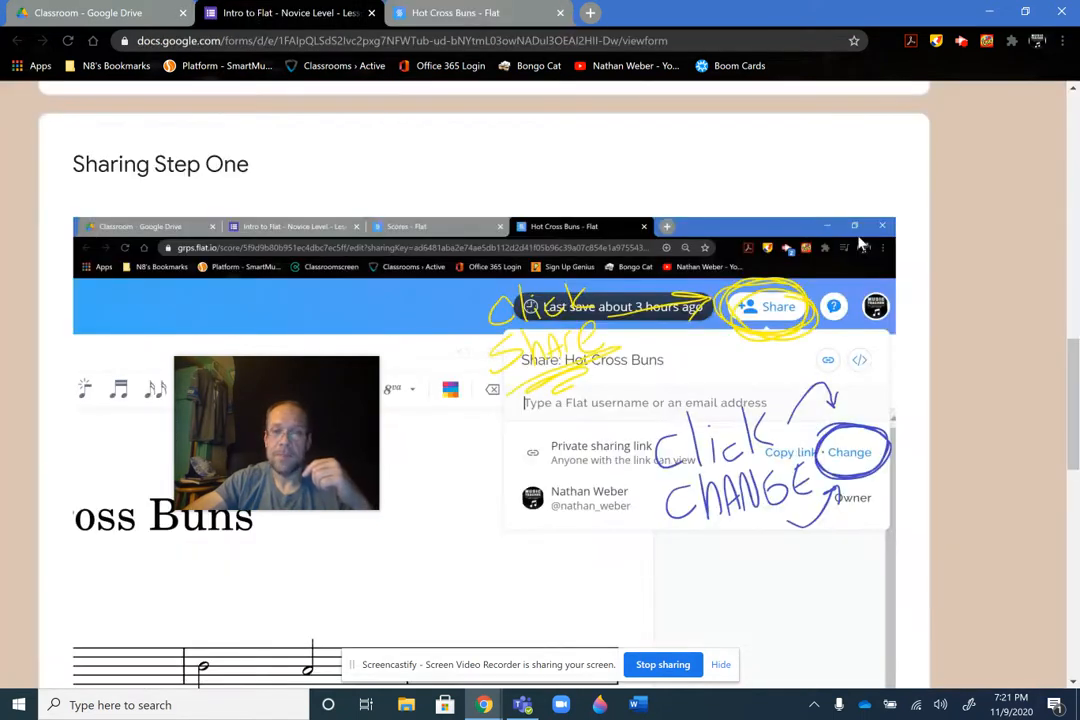
{"action": "left_click_drag", "start_coordinate": [1076, 357], "coordinate": [1076, 455]}
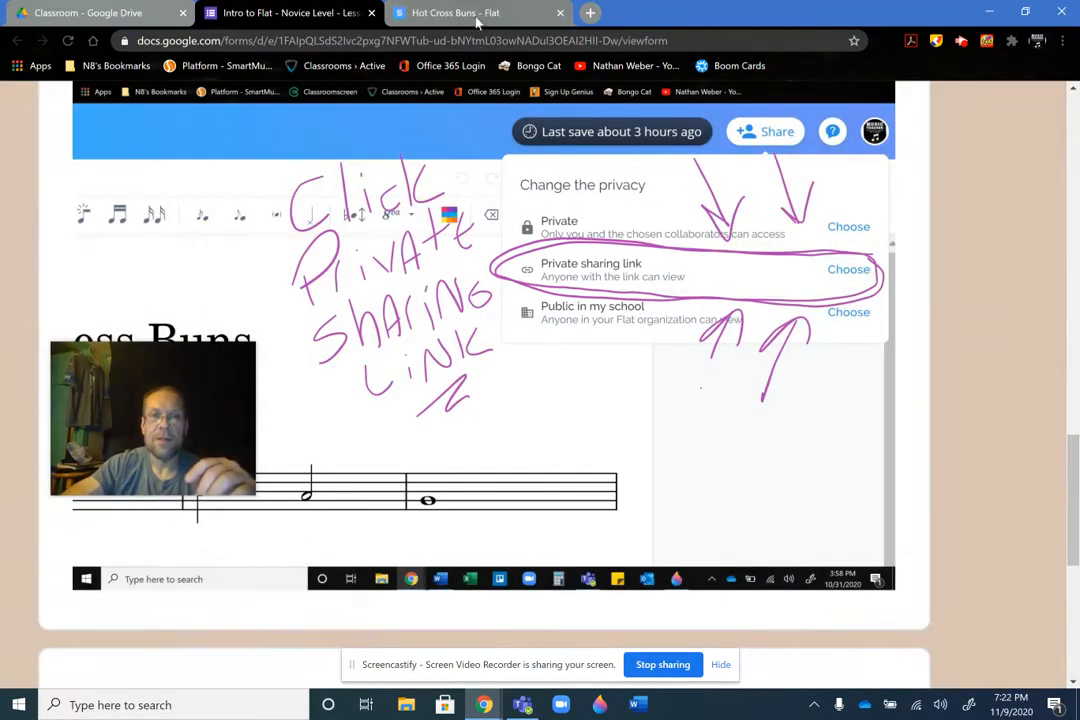
{"action": "left_click", "coordinate": [478, 14]}
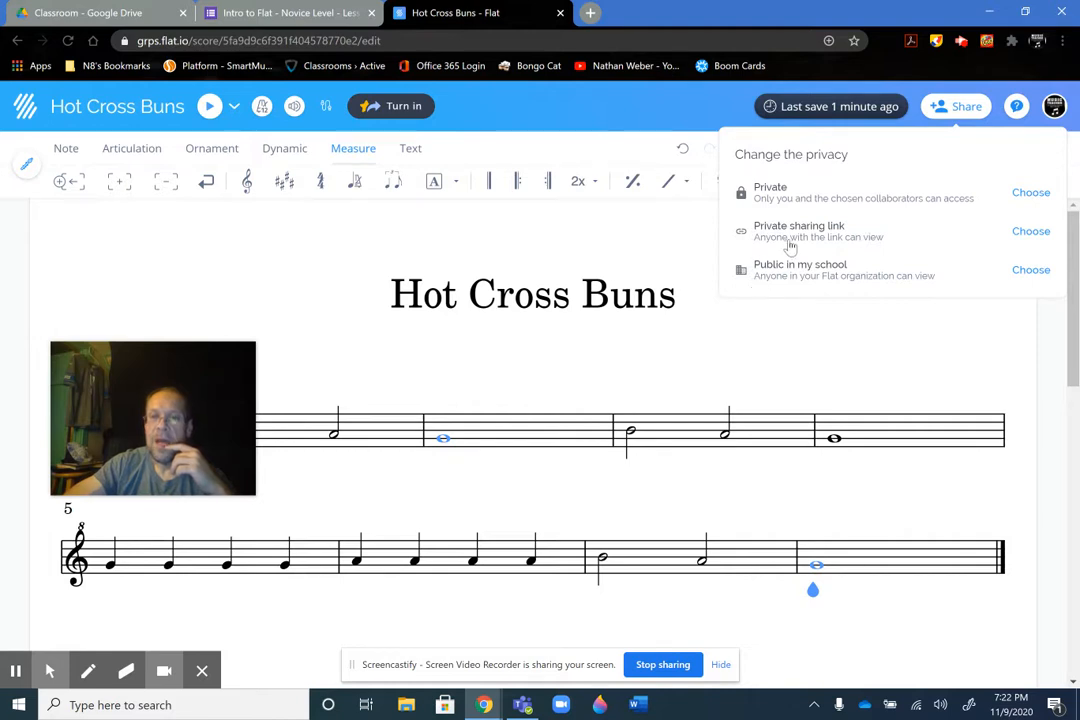
{"action": "key", "text": "alt+f"}
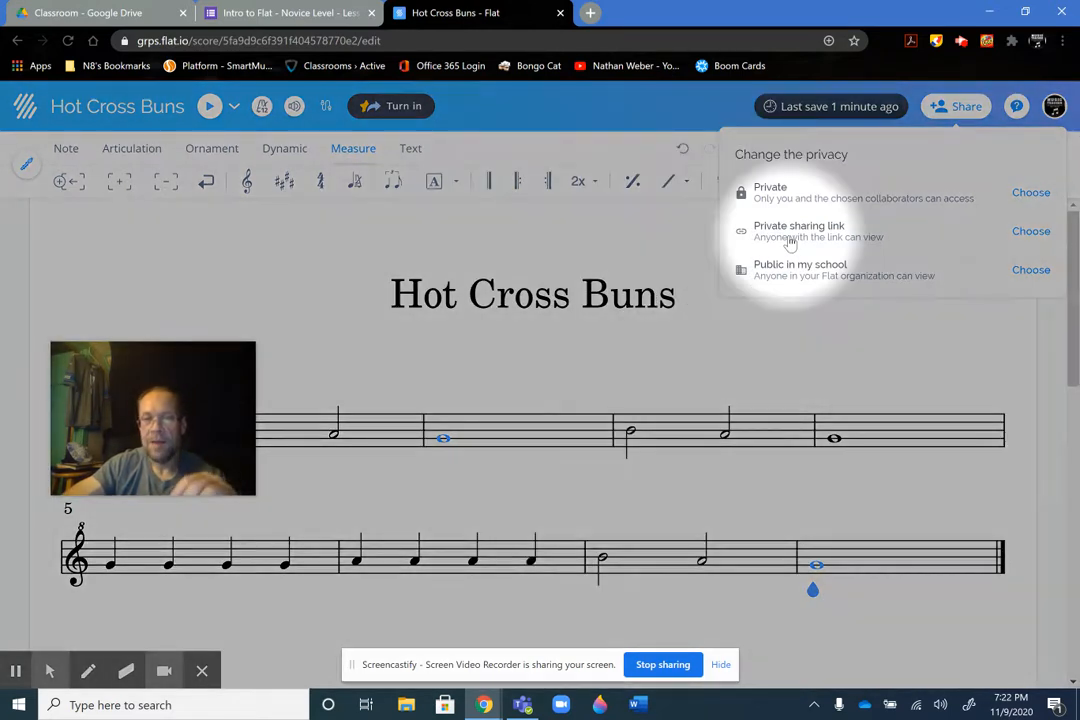
{"action": "key", "text": "alt+f"}
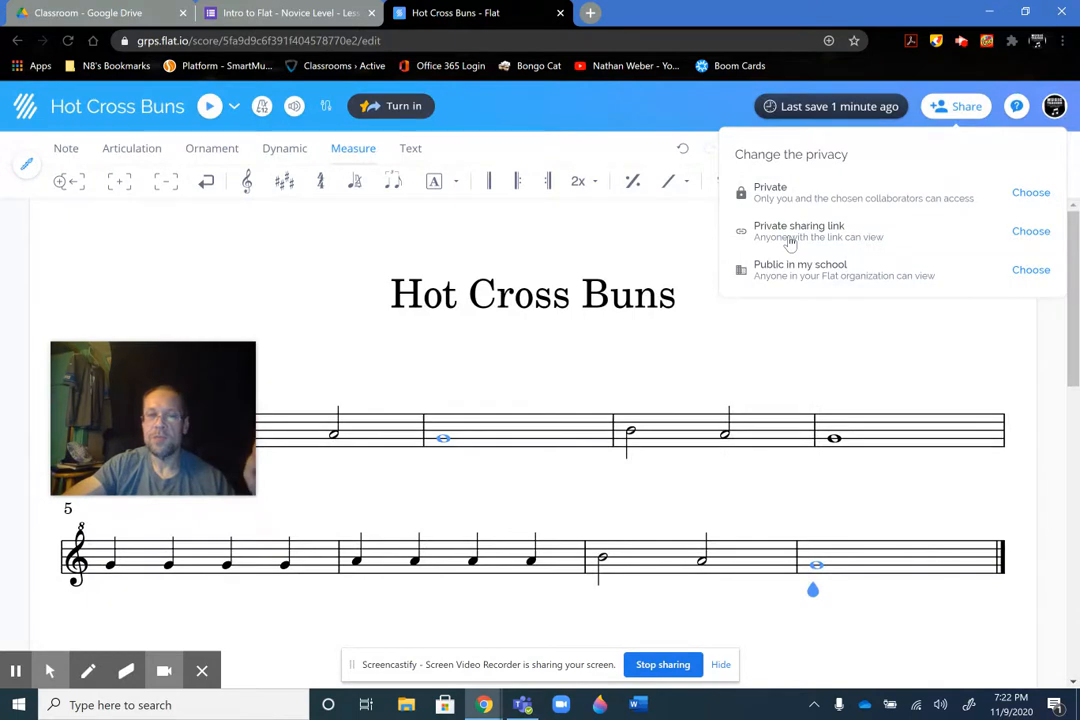
{"action": "key", "text": "alt+f"}
{"action": "left_click", "coordinate": [1033, 236]}
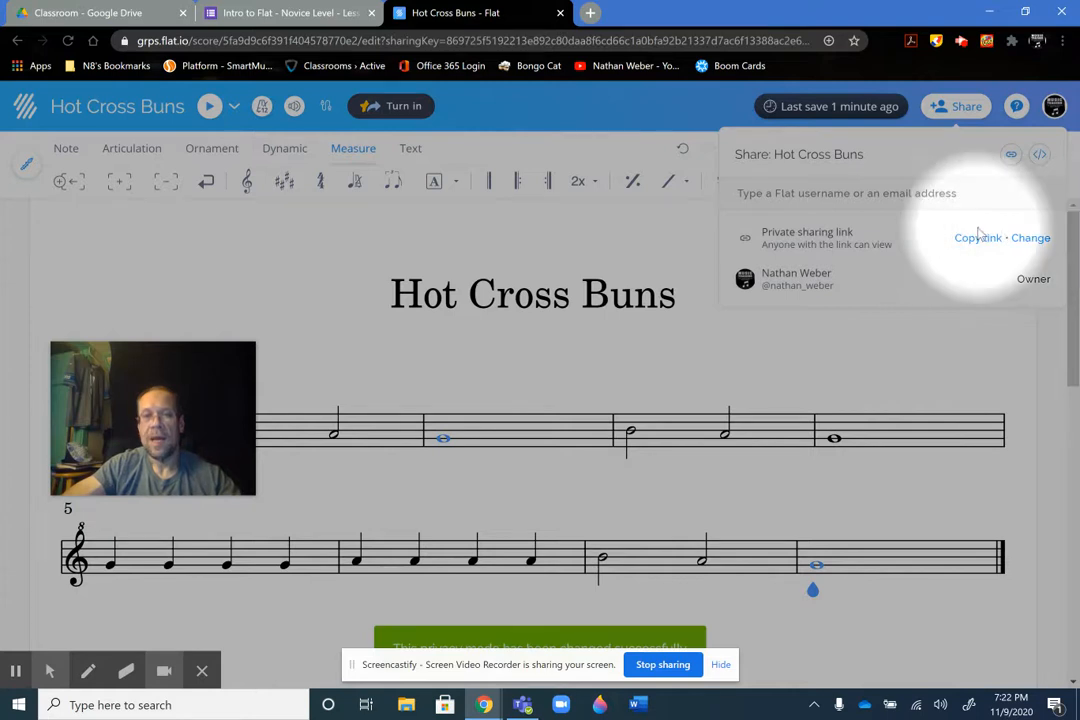
Check the Google Form's instructions for the private shareable link, and copy the score's private sharing link in Flat
{"action": "key", "text": "alt+f"}
{"action": "left_click", "coordinate": [273, 13]}
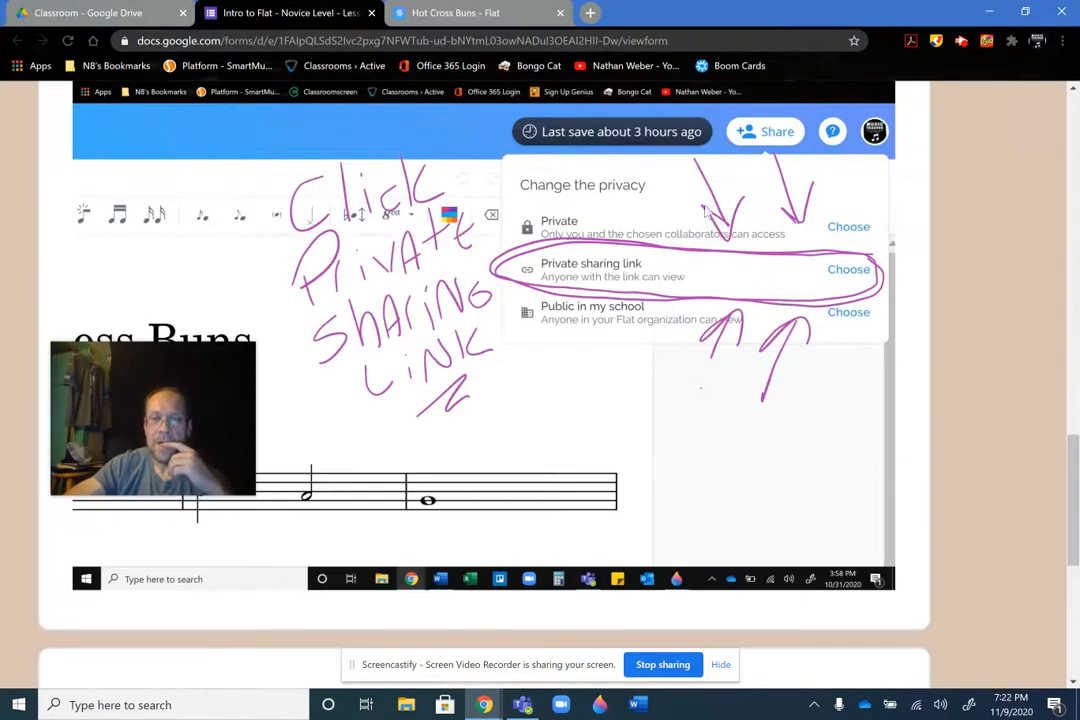
{"action": "left_click_drag", "start_coordinate": [1072, 455], "coordinate": [1073, 516]}
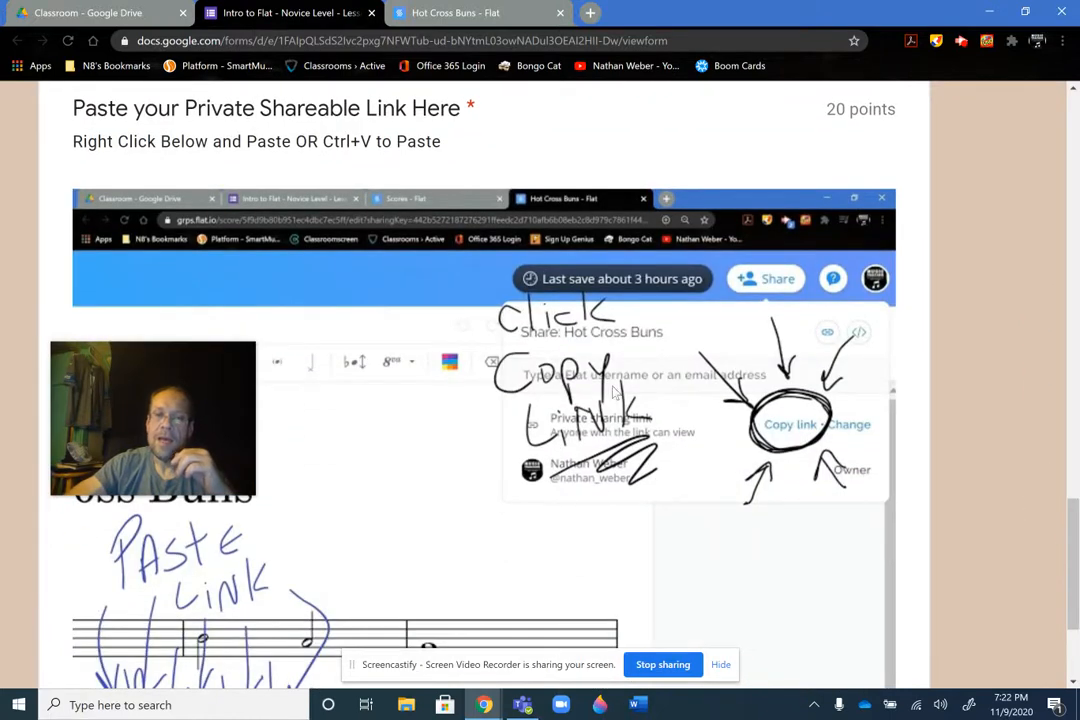
{"action": "key", "text": "alt+f"}
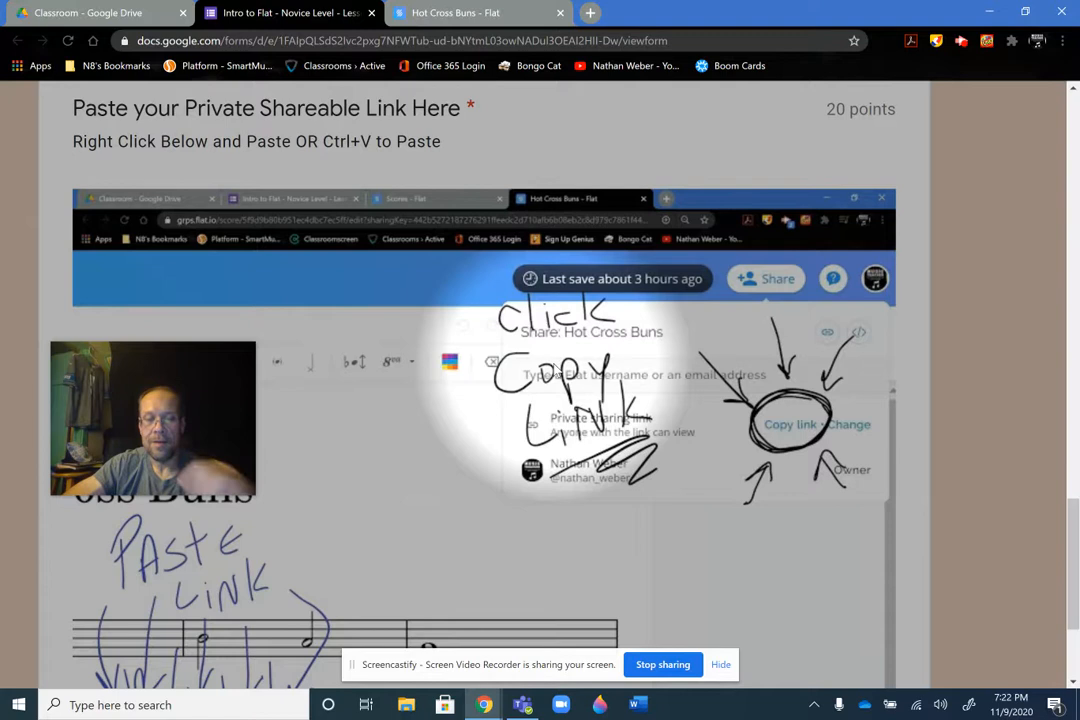
{"action": "key", "text": "alt+f"}
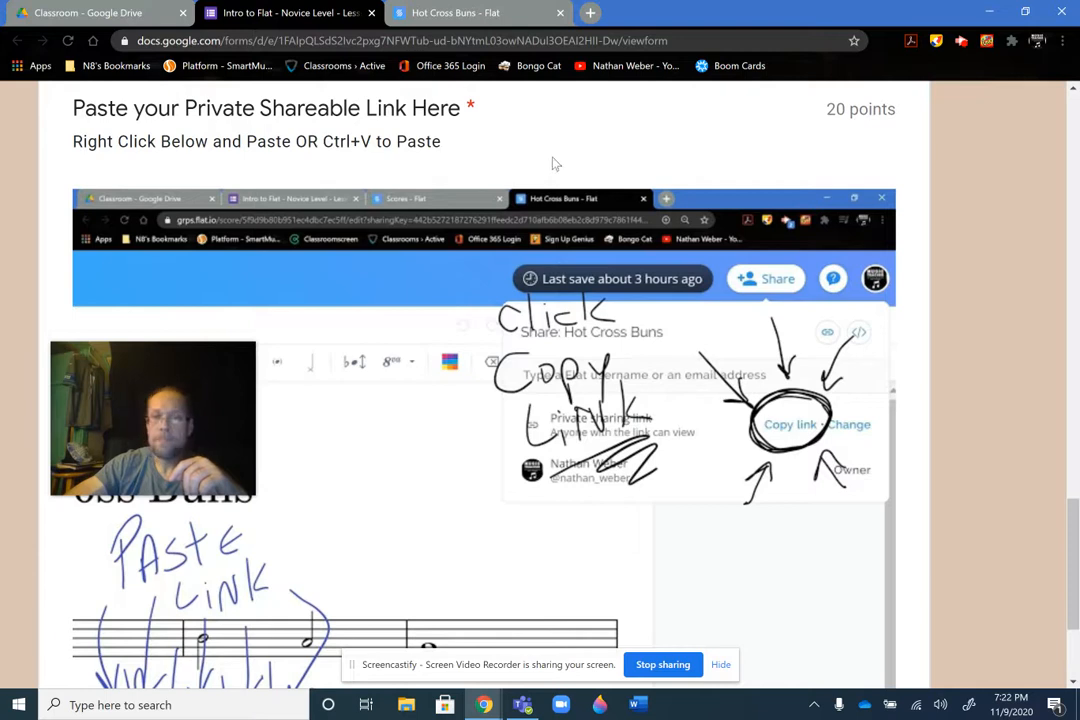
{"action": "left_click", "coordinate": [470, 14]}
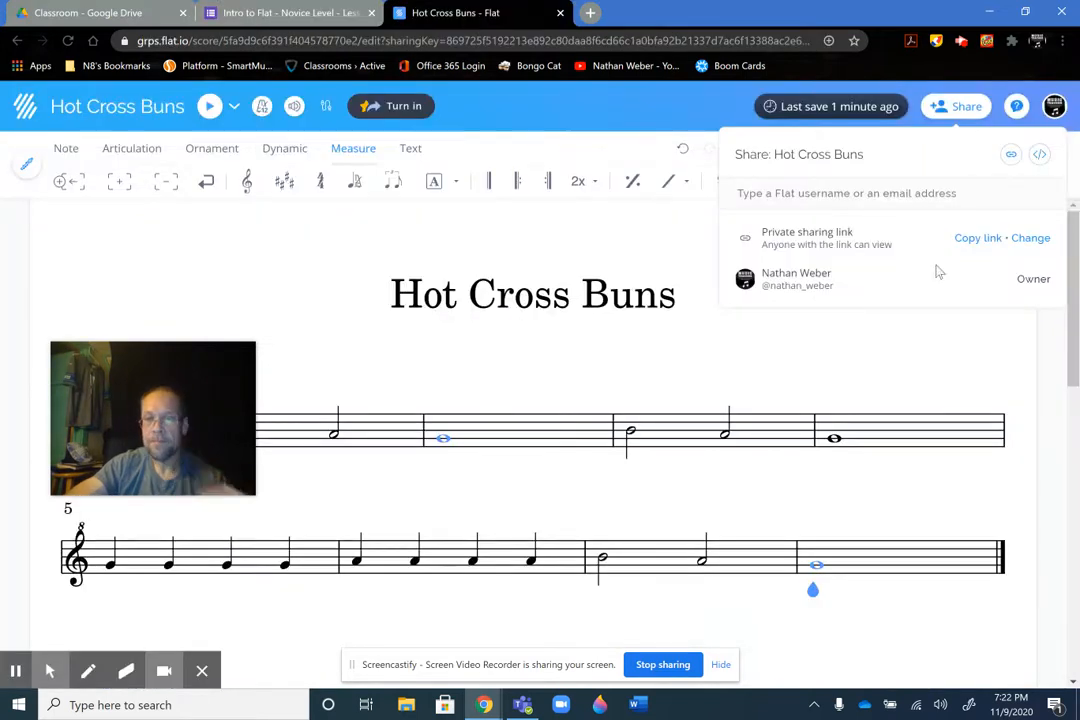
{"action": "key", "text": "alt+f"}
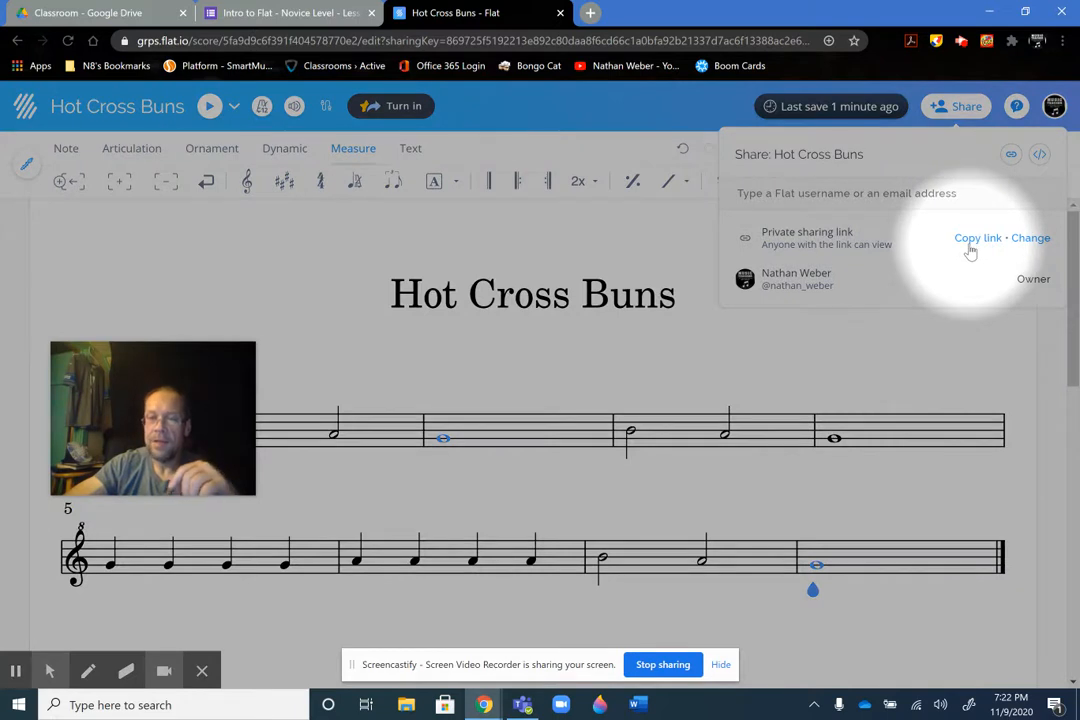
{"action": "left_click", "coordinate": [973, 242]}
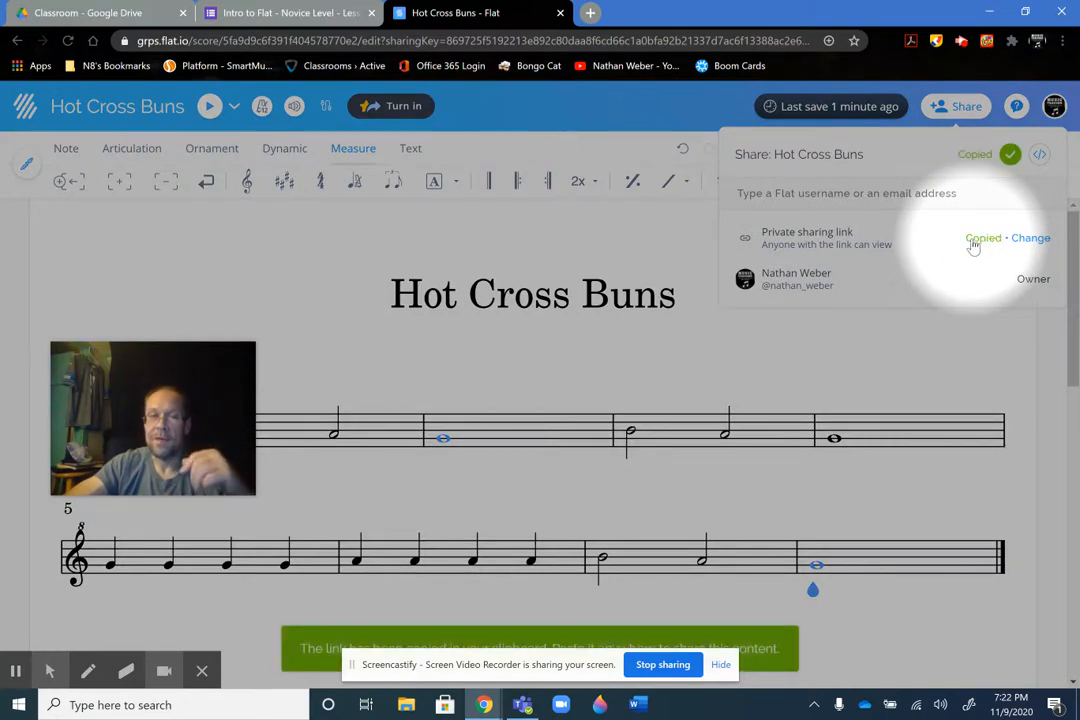
{"action": "key", "text": "alt+f"}
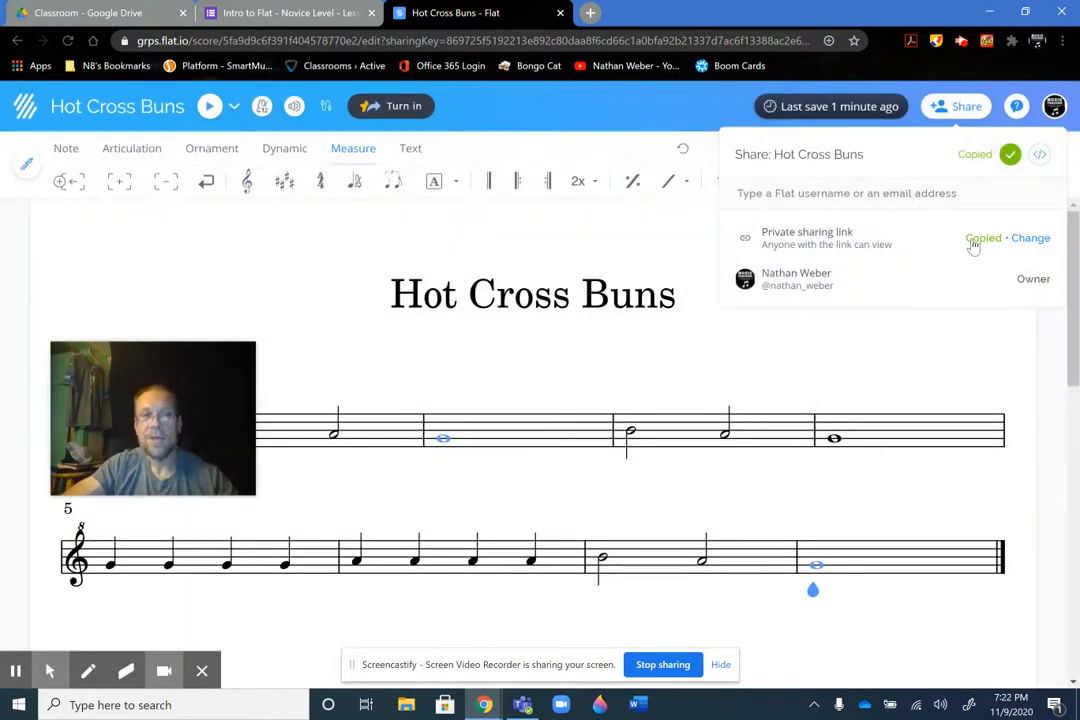
Return to the Google Form and paste the copied private sharing link as the answer to "Paste your Private Shareable Link Here"
{"action": "left_click", "coordinate": [281, 16]}
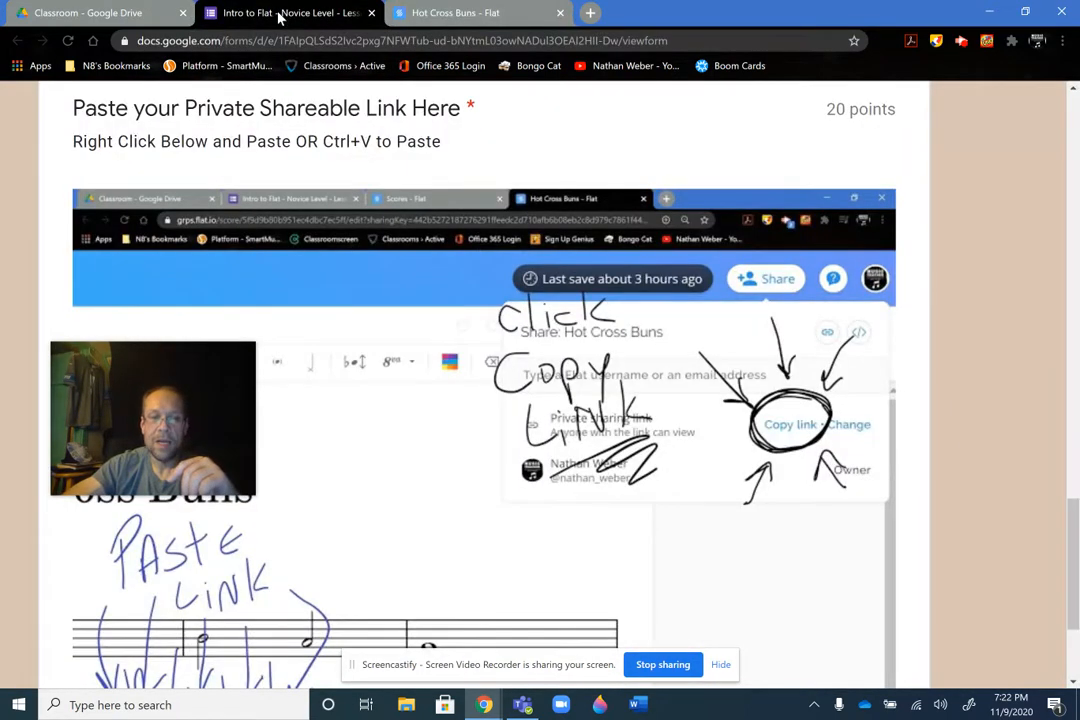
{"action": "mouse_move", "coordinate": [199, 361]}
{"action": "mouse_move", "coordinate": [182, 370]}
{"action": "left_mouse_down"}
{"action": "mouse_move", "coordinate": [517, 415]}
{"action": "mouse_move", "coordinate": [922, 365]}
{"action": "mouse_move", "coordinate": [958, 345]}
{"action": "left_mouse_up"}
{"action": "left_click_drag", "start_coordinate": [1077, 520], "coordinate": [1076, 552]}
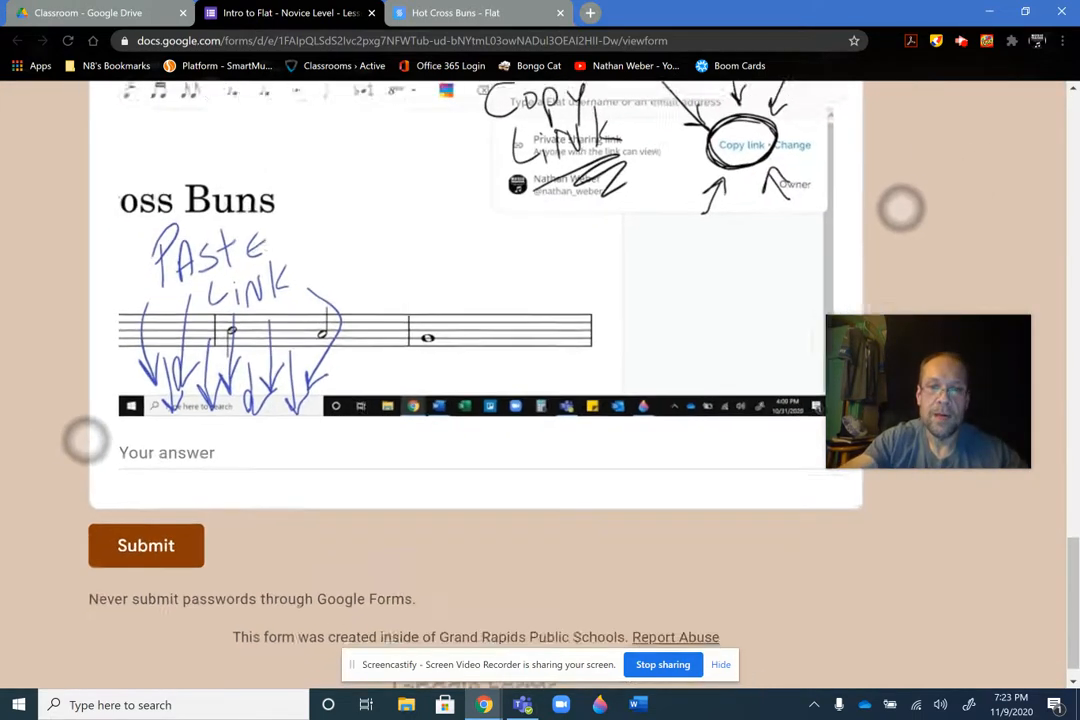
{"action": "scroll", "coordinate": [493, 325], "scroll_direction": "down", "scroll_amount": 2}
{"action": "scroll", "coordinate": [90, 243], "scroll_direction": "up", "scroll_amount": 1}
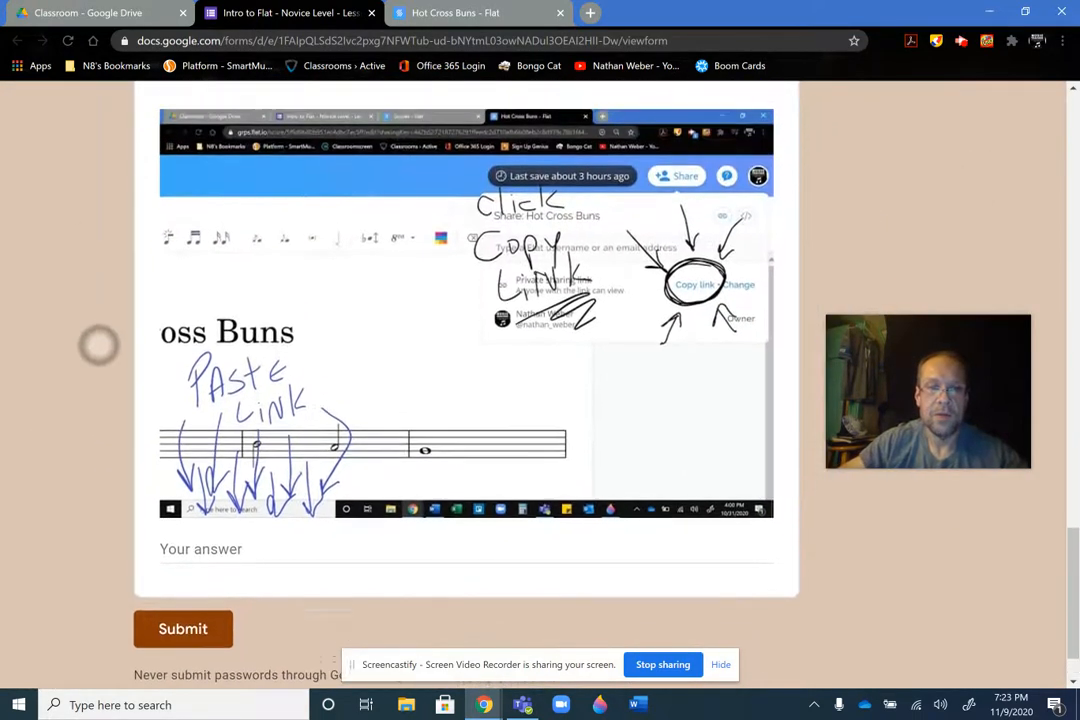
{"action": "scroll", "coordinate": [100, 385], "scroll_direction": "up", "scroll_amount": 1}
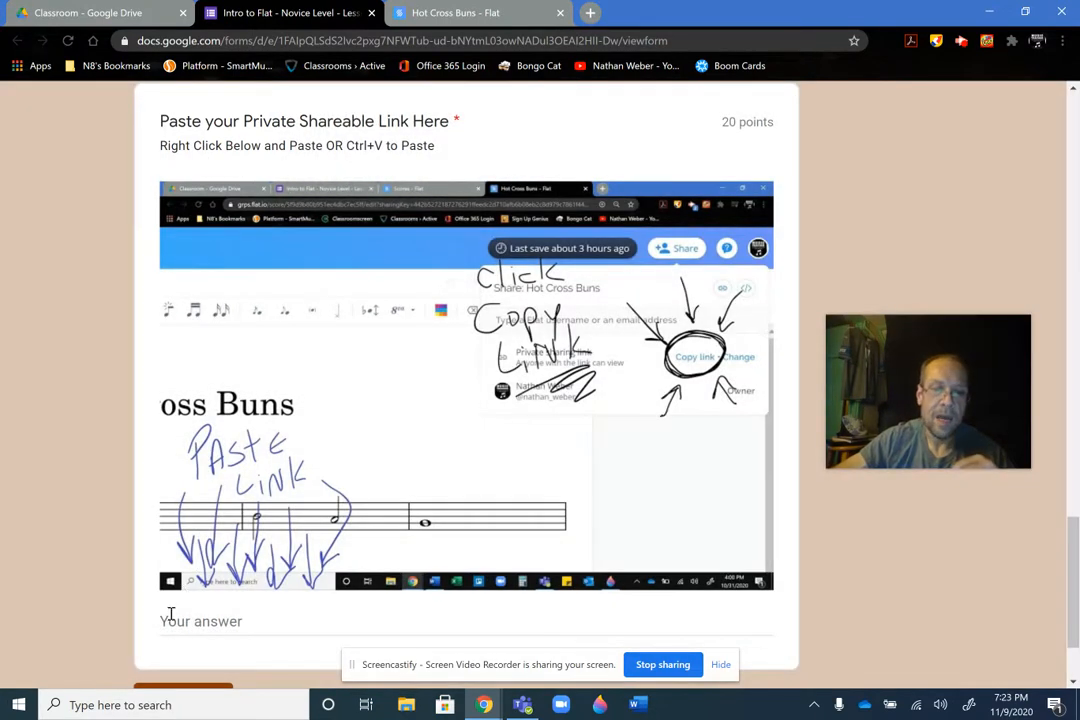
{"action": "left_click", "coordinate": [171, 621]}
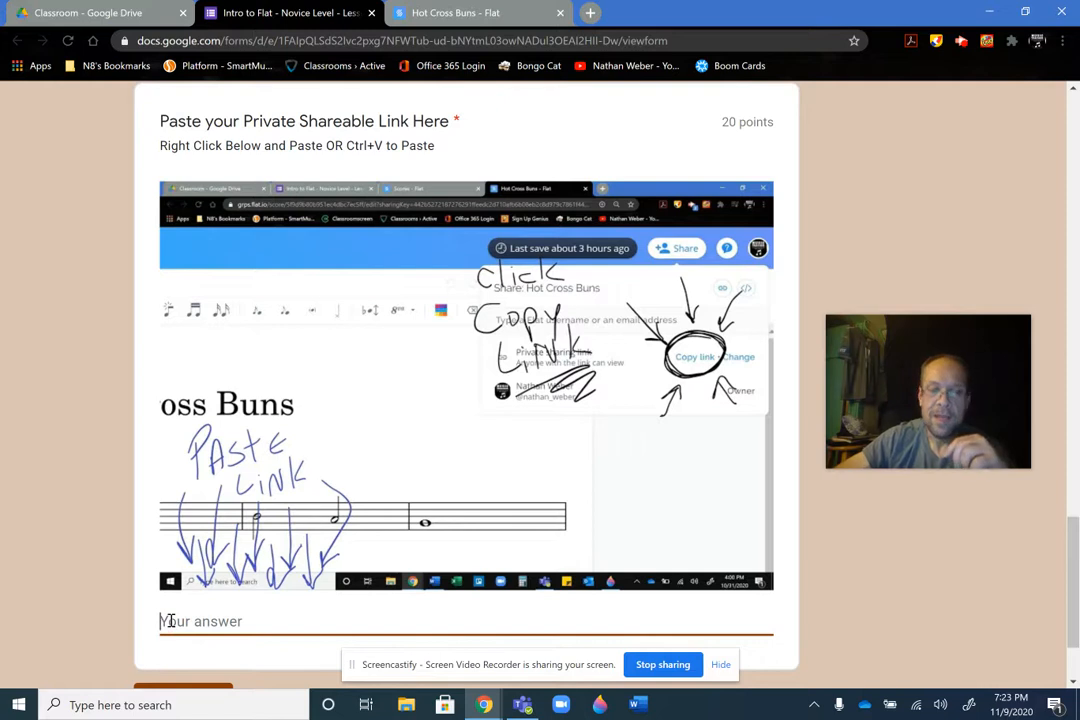
{"action": "right_click", "coordinate": [171, 621]}
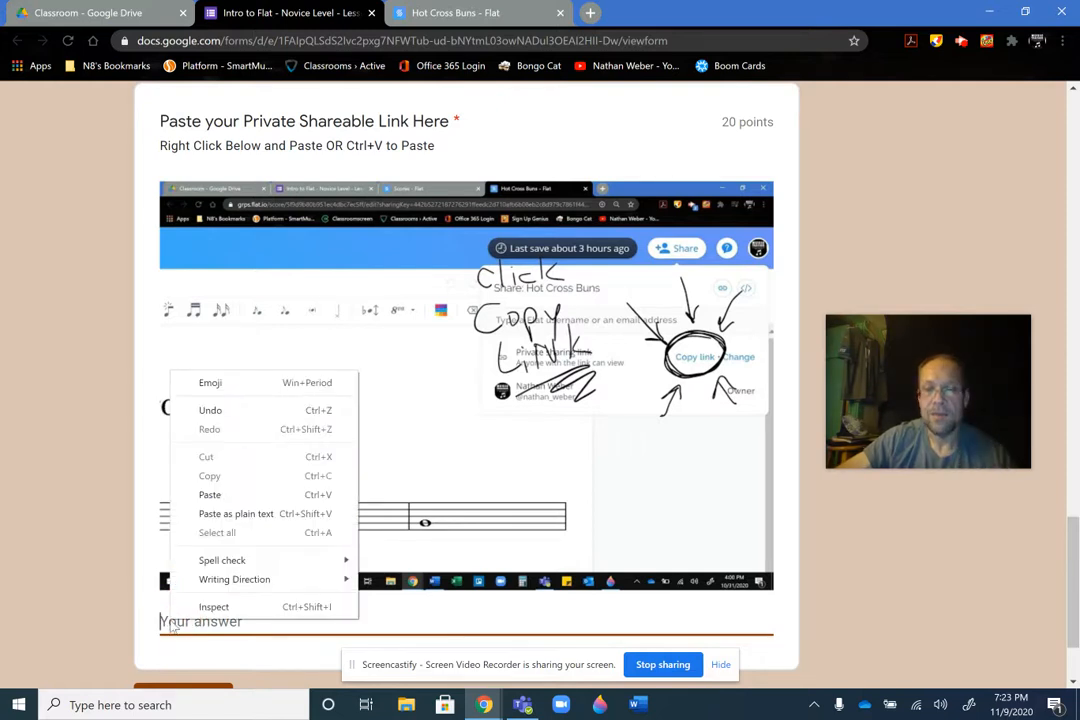
{"action": "left_click", "coordinate": [213, 503]}
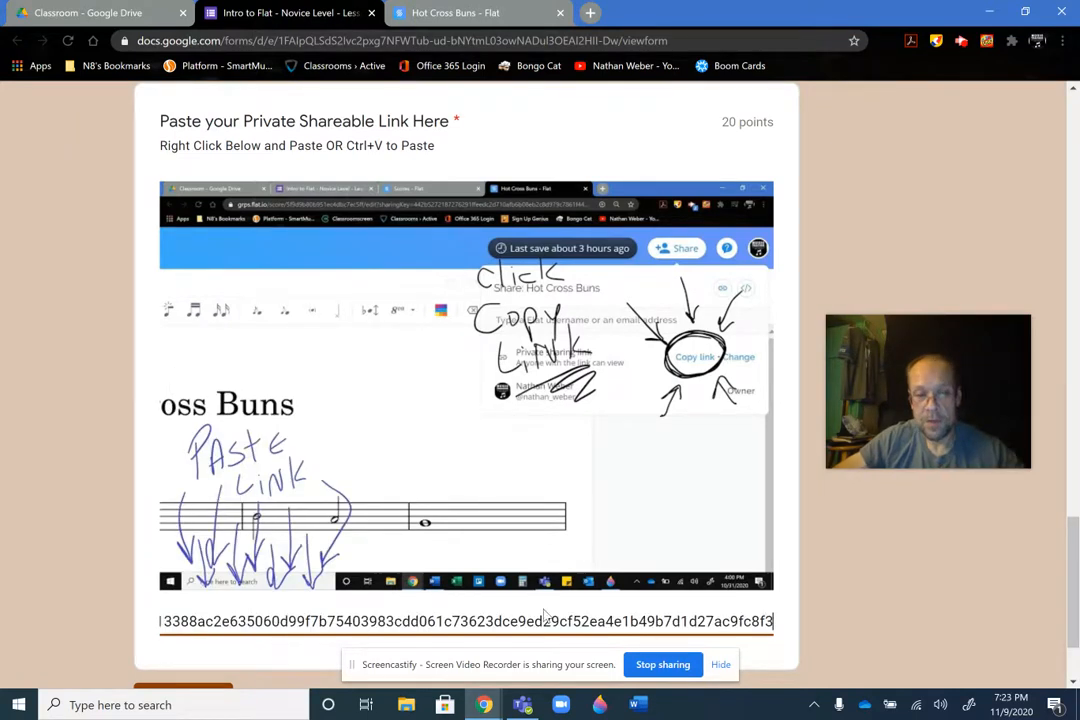
Undo the pasted link in the form's answer, and paste the same private sharing link in again
{"action": "scroll", "coordinate": [41, 410], "scroll_direction": "down", "scroll_amount": 1}
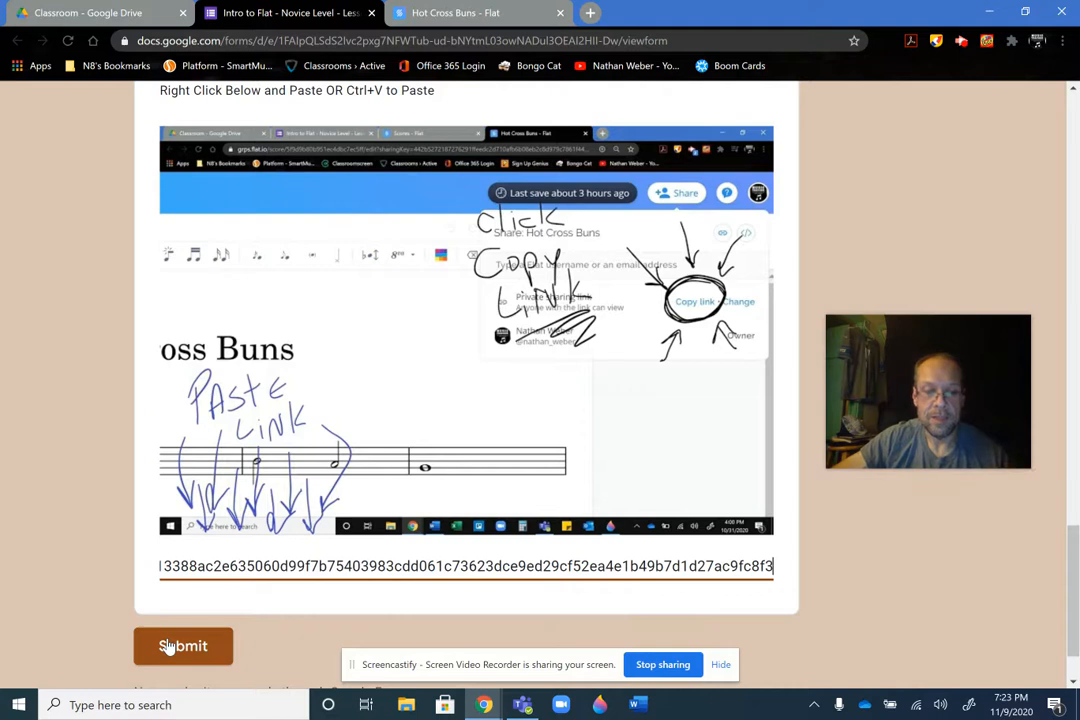
{"action": "key", "text": "ctrl+z"}
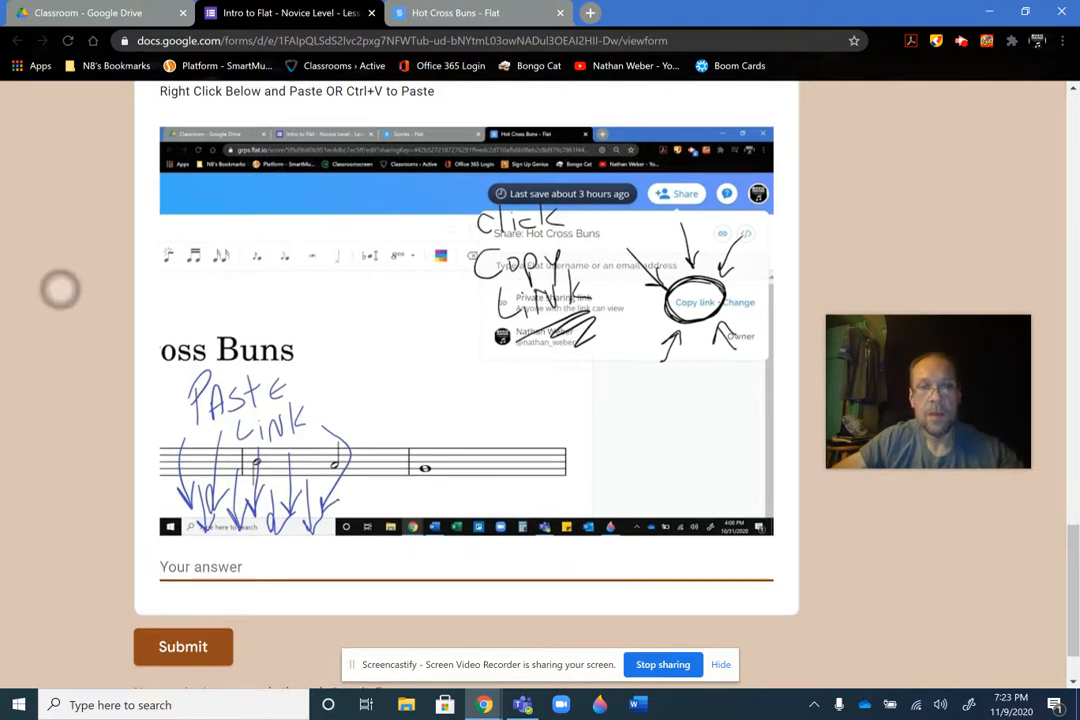
{"action": "scroll", "coordinate": [60, 289], "scroll_direction": "up", "scroll_amount": 1}
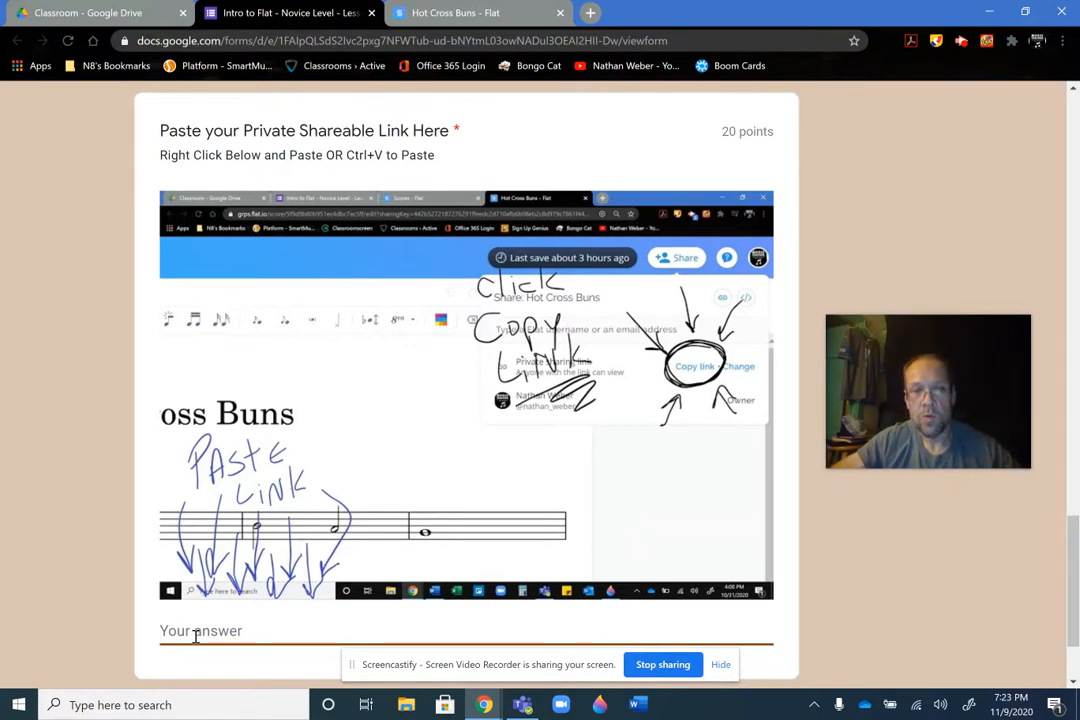
{"action": "key", "text": "ctrl+v"}
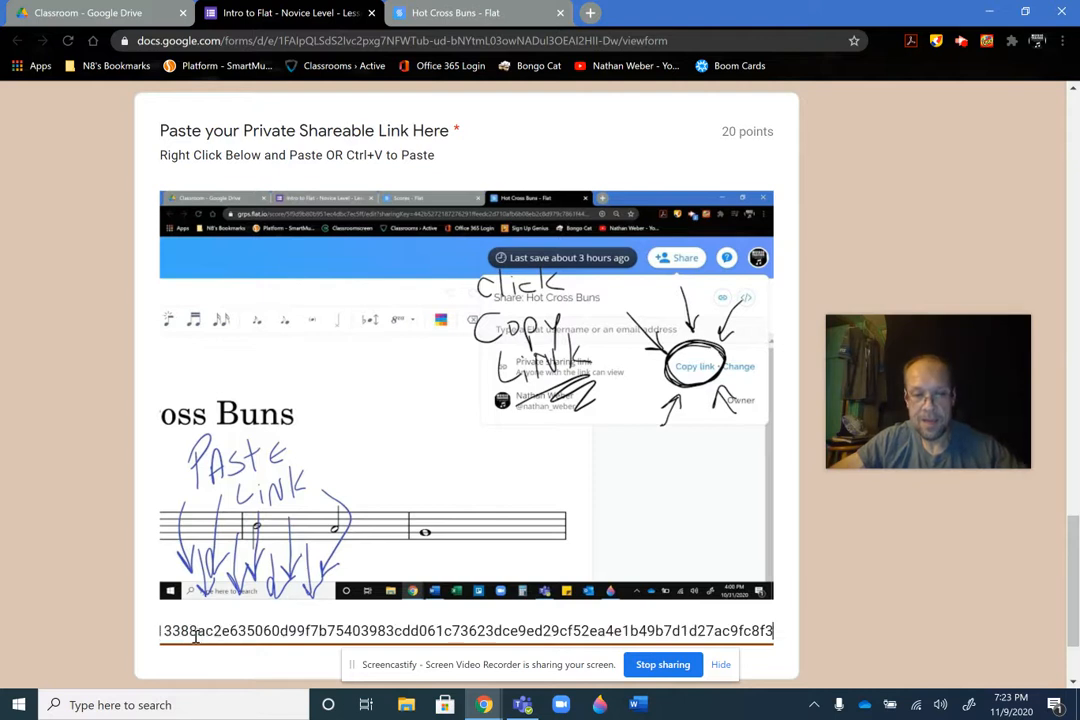
Try to submit the form, and check off the four remaining checklist items from "Write out 'Hot Cross Buns'" to "After you have pasted your link"
{"action": "scroll", "coordinate": [60, 443], "scroll_direction": "down", "scroll_amount": 1}
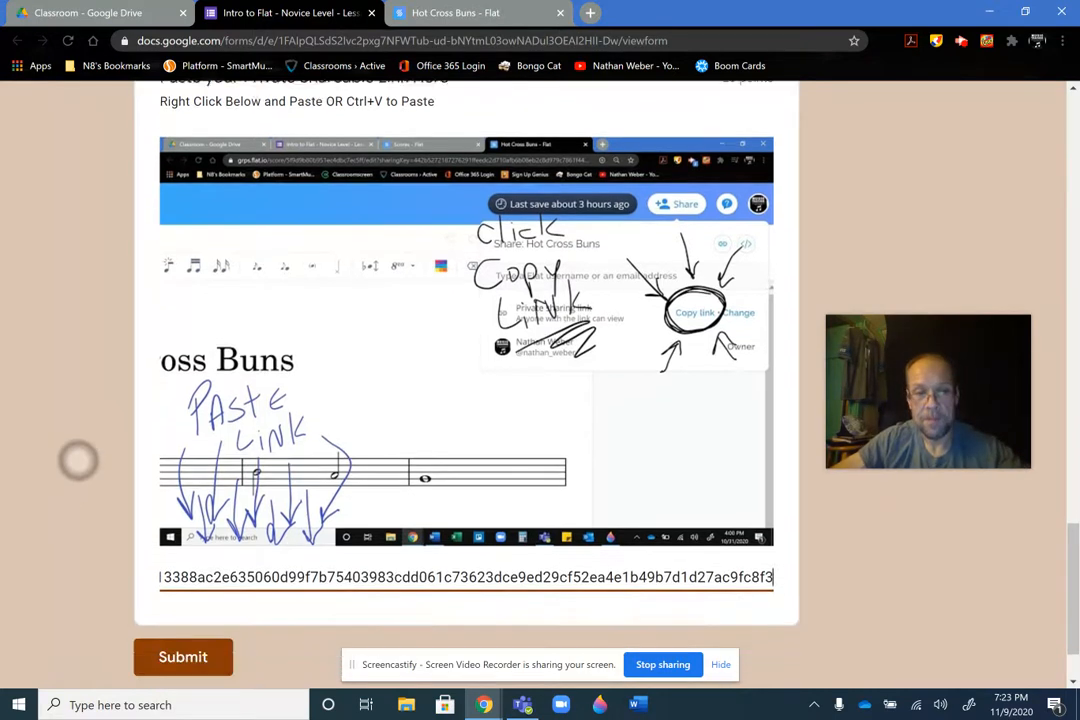
{"action": "left_click", "coordinate": [175, 640]}
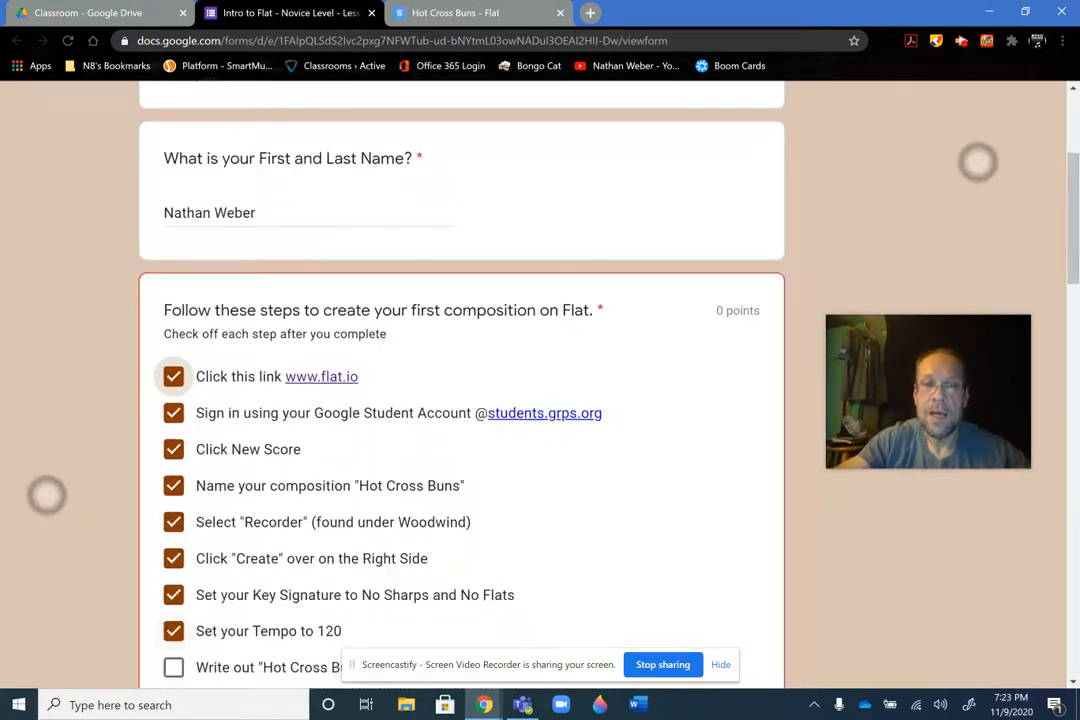
{"action": "scroll", "coordinate": [512, 328], "scroll_direction": "down", "scroll_amount": 2}
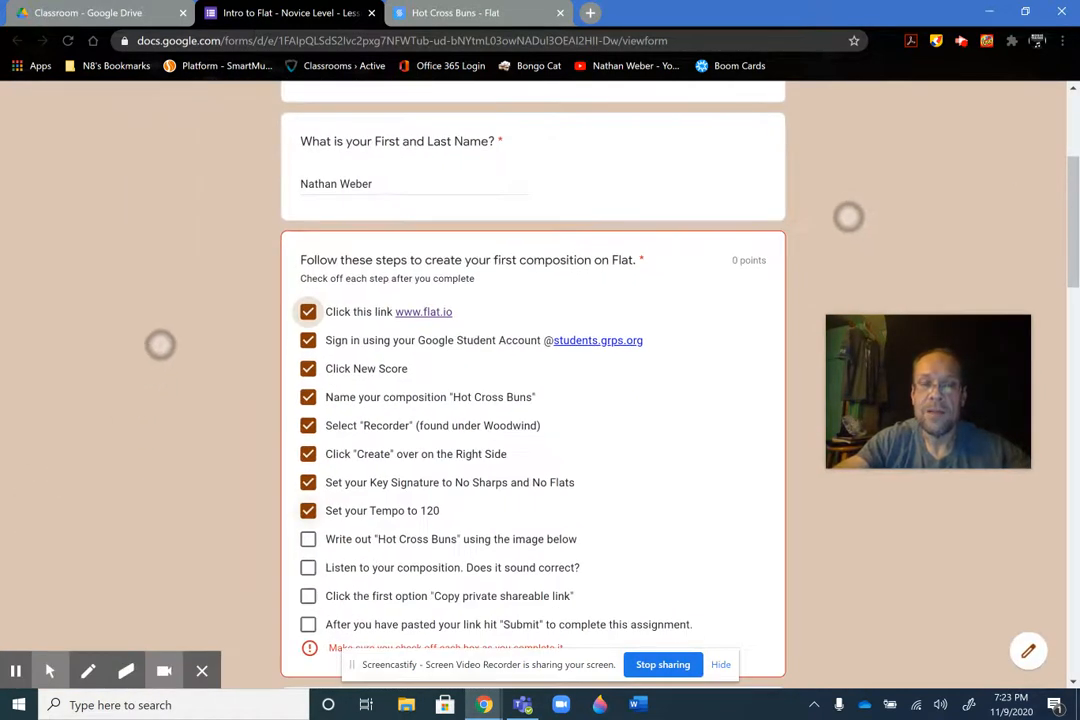
{"action": "scroll", "coordinate": [195, 346], "scroll_direction": "down", "scroll_amount": 1}
{"action": "scroll", "coordinate": [195, 346], "scroll_direction": "down", "scroll_amount": 1}
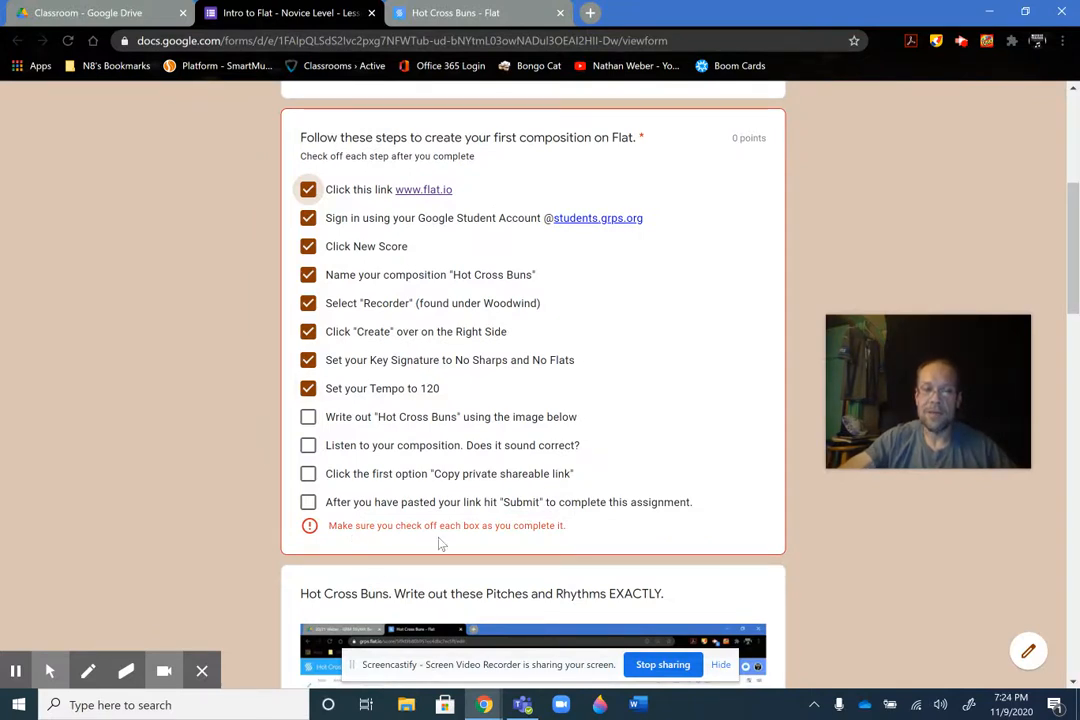
{"action": "left_click", "coordinate": [307, 417]}
{"action": "left_click", "coordinate": [308, 446]}
{"action": "left_click", "coordinate": [308, 474]}
{"action": "left_click", "coordinate": [308, 501]}
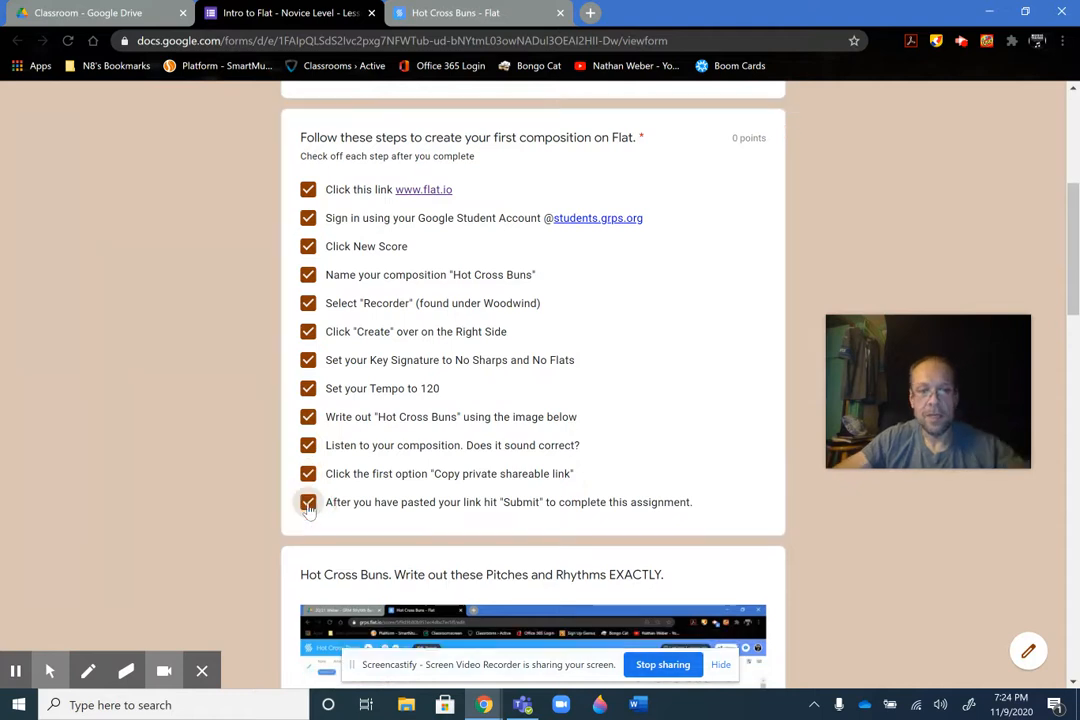
Submit the Lesson 2 form with the full checklist and the pasted private sharing link
{"action": "scroll", "coordinate": [168, 490], "scroll_direction": "down", "scroll_amount": 10}
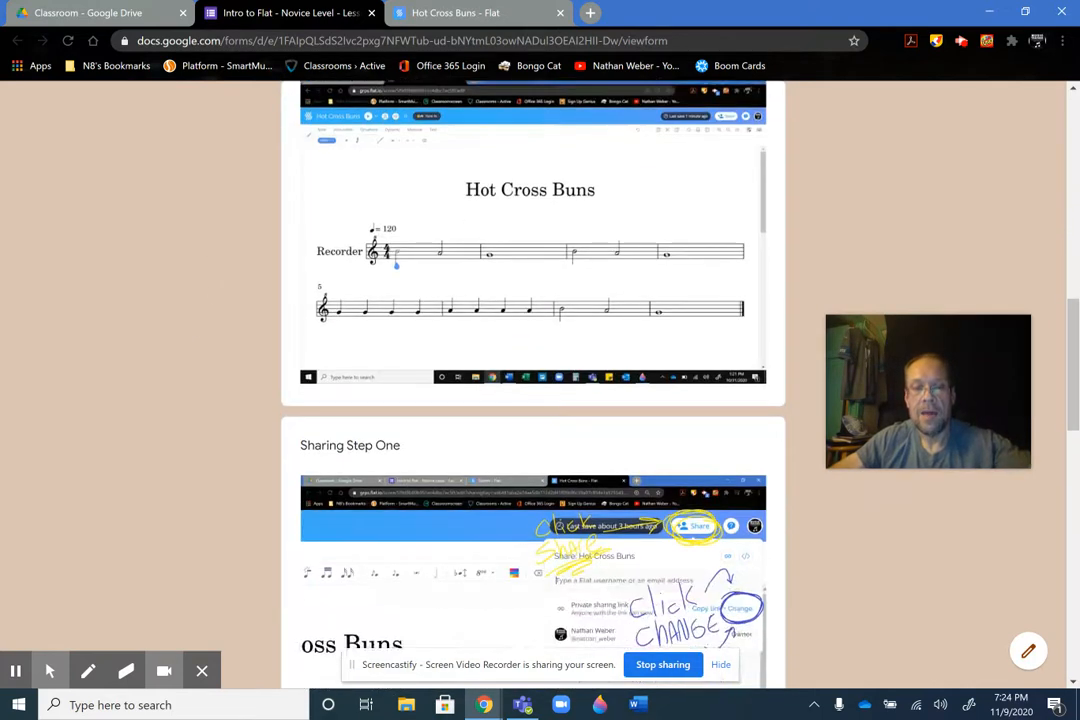
{"action": "scroll", "coordinate": [226, 438], "scroll_direction": "down", "scroll_amount": 8}
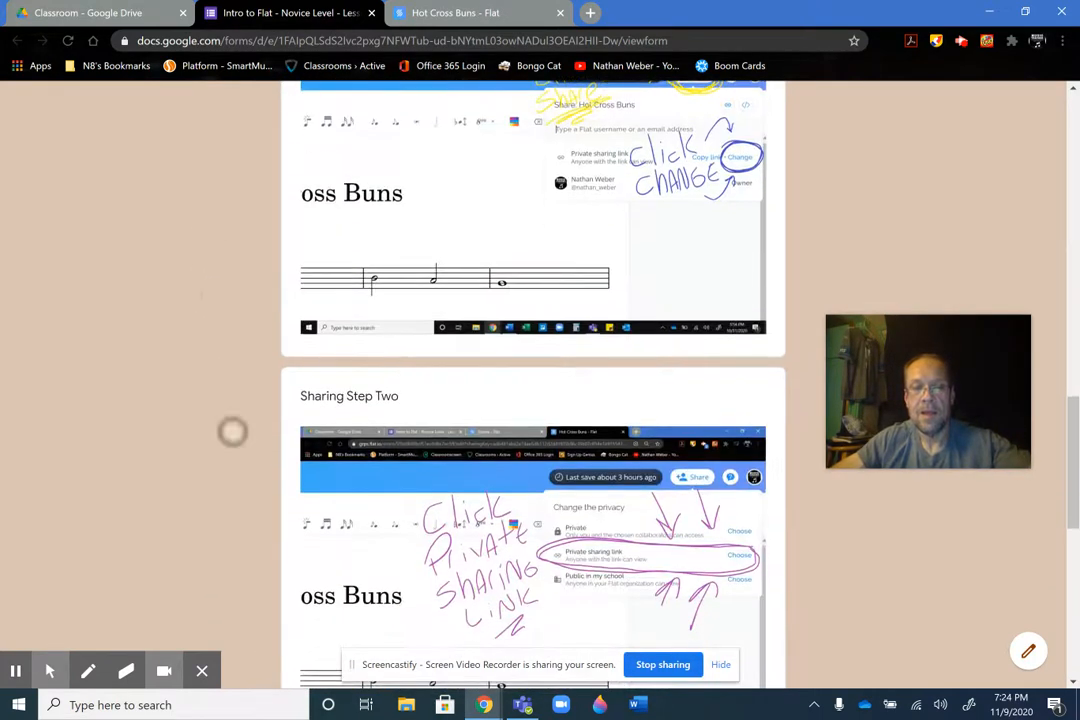
{"action": "scroll", "coordinate": [241, 395], "scroll_direction": "down", "scroll_amount": 5}
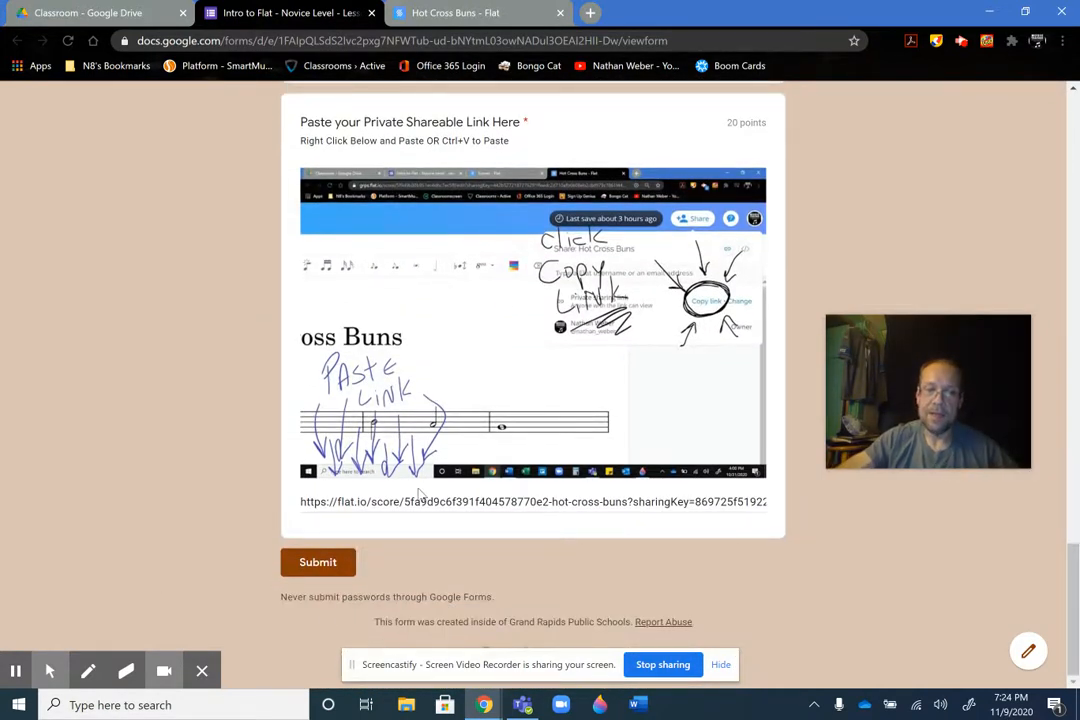
{"action": "left_click", "coordinate": [318, 563]}
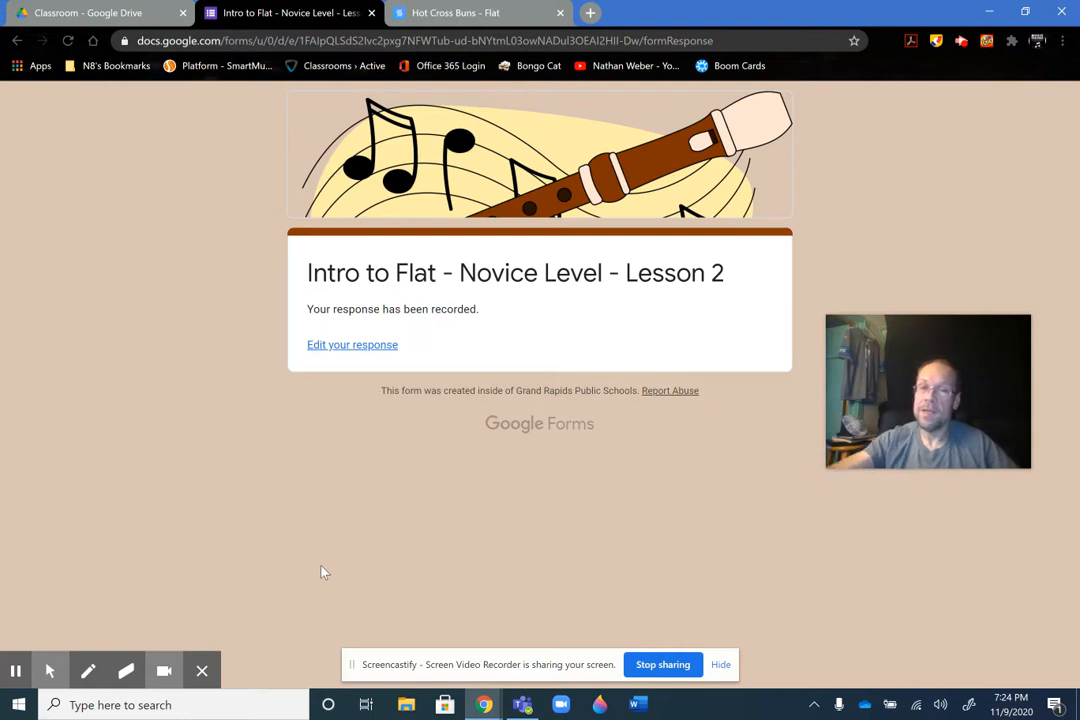
{"action": "left_click", "coordinate": [353, 357]}
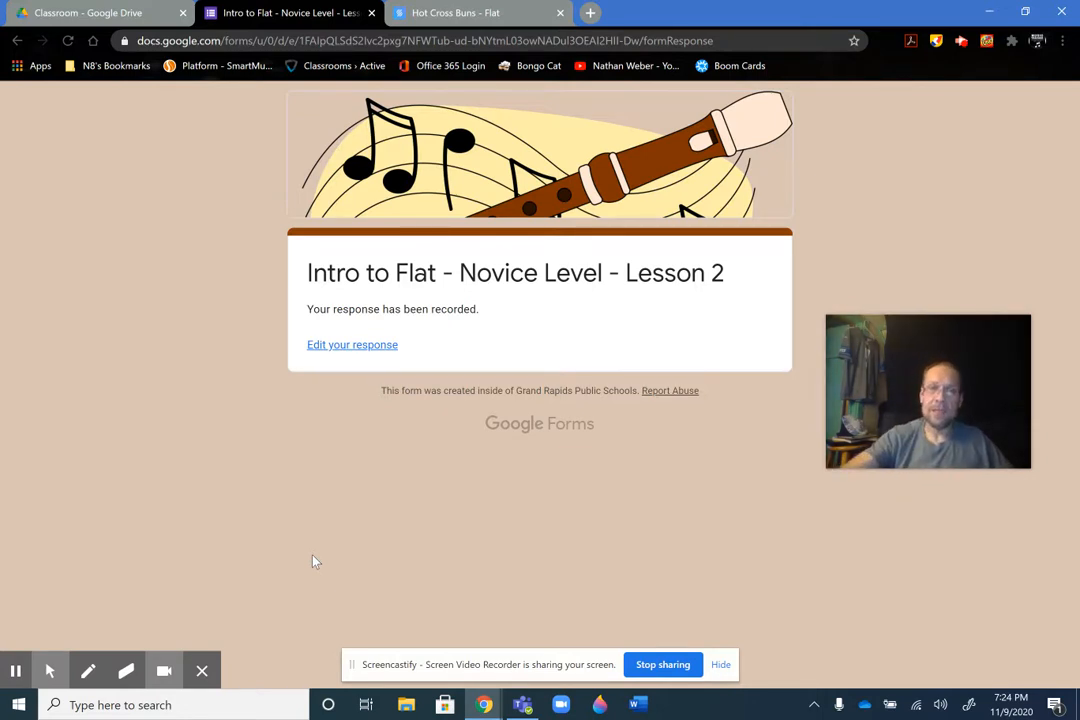
Return to the "Hot Cross Buns" score in Flat, close its sharing settings, and select the tempo marking
{"action": "left_click", "coordinate": [460, 13]}
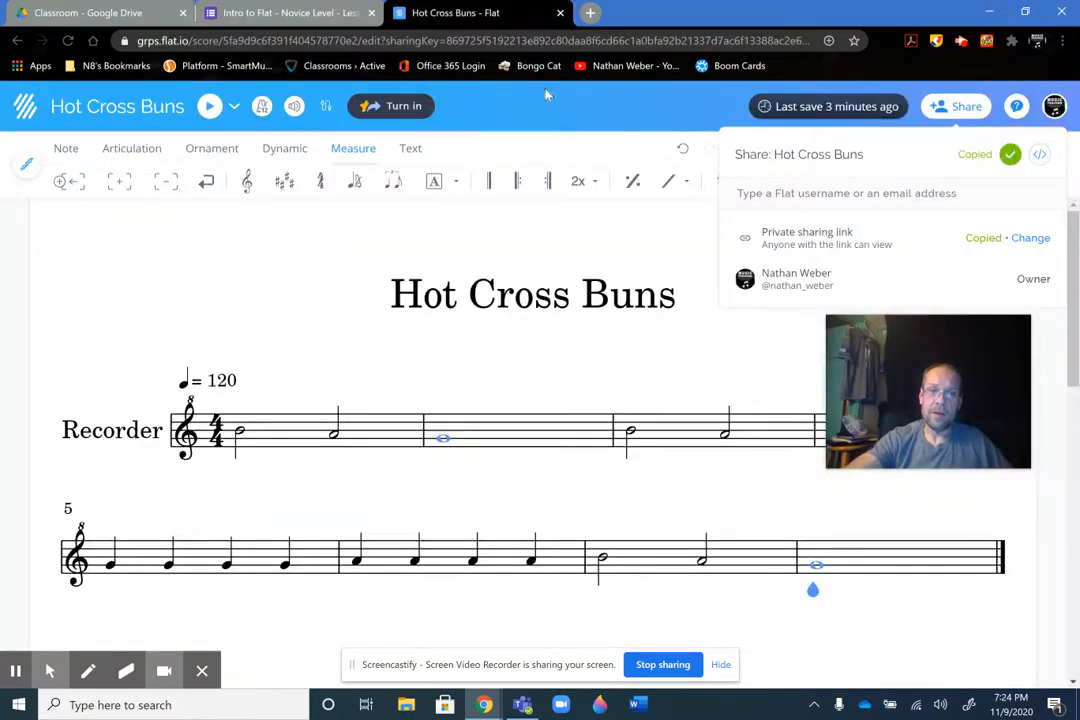
{"action": "left_click", "coordinate": [980, 114]}
{"action": "left_click_drag", "start_coordinate": [955, 316], "coordinate": [934, 195]}
{"action": "left_click", "coordinate": [185, 383]}
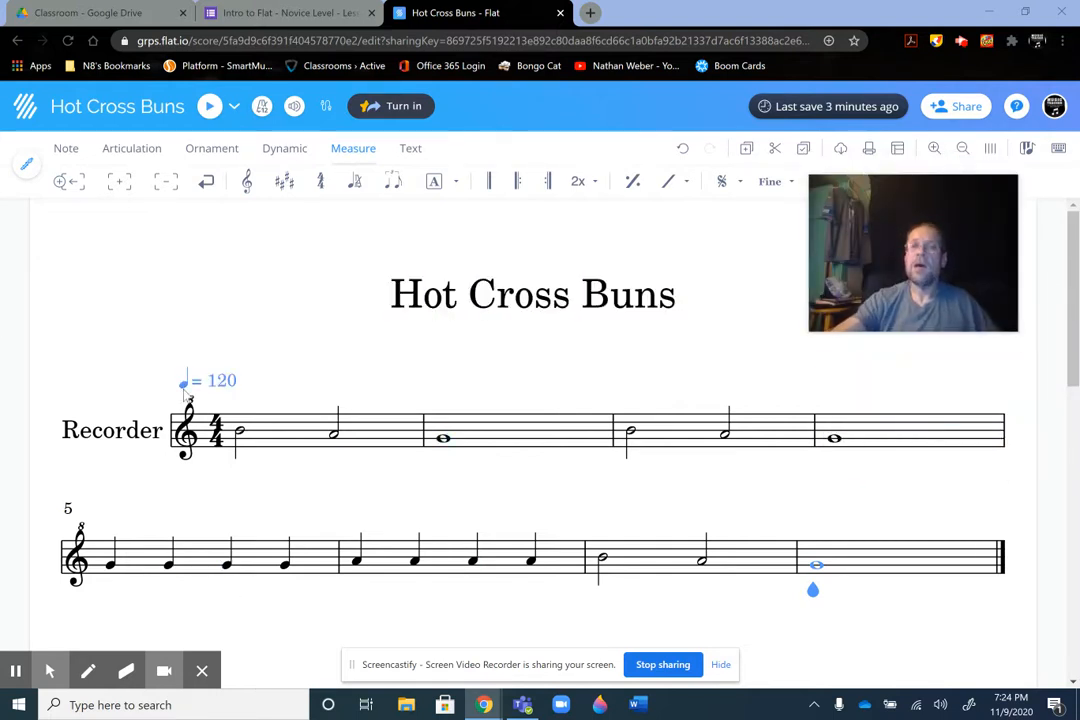